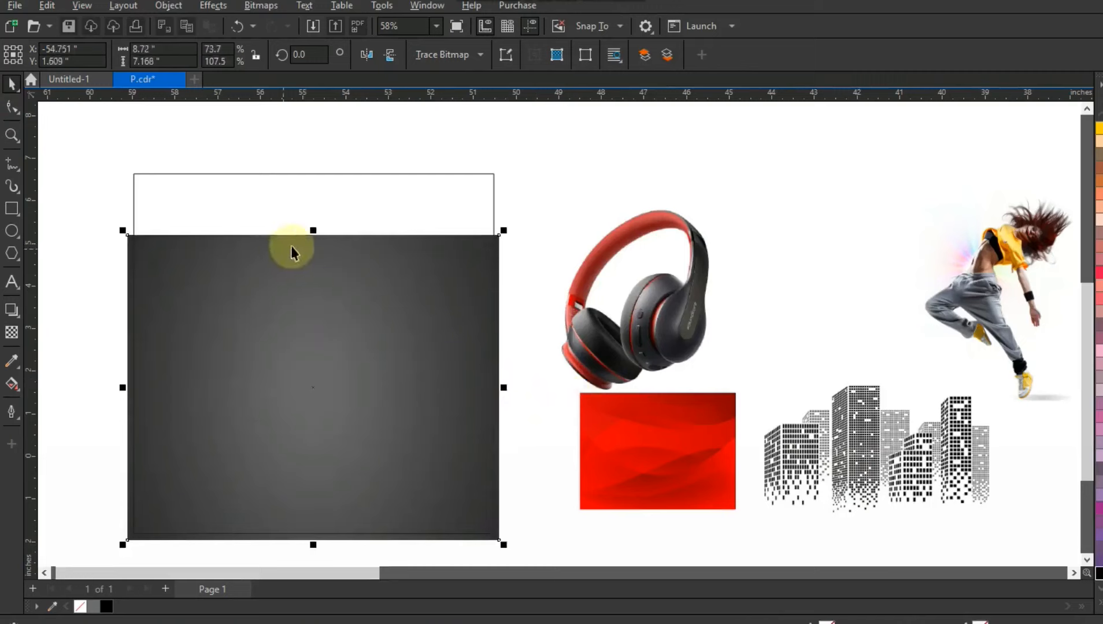
# Stretch the dark gradient bitmap to about 8.72 in high, send it to the back, and PowerClip it inside the square frame
pyautogui.moveTo(315, 230); pyautogui.dragTo(312, 165)
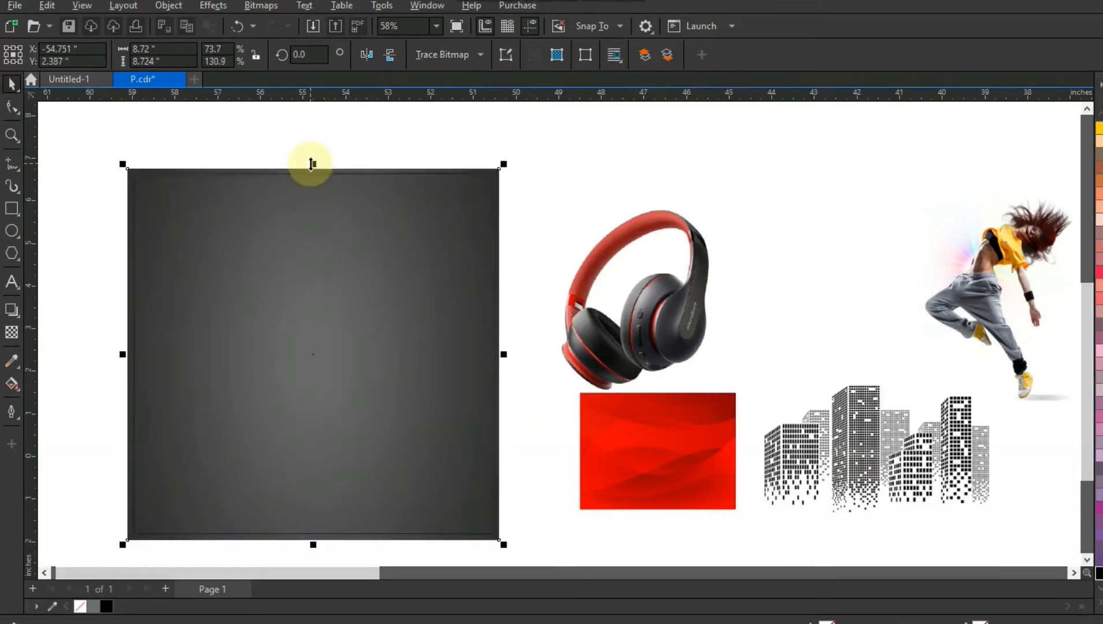
pyautogui.hotkey('shift', 'pagedown')
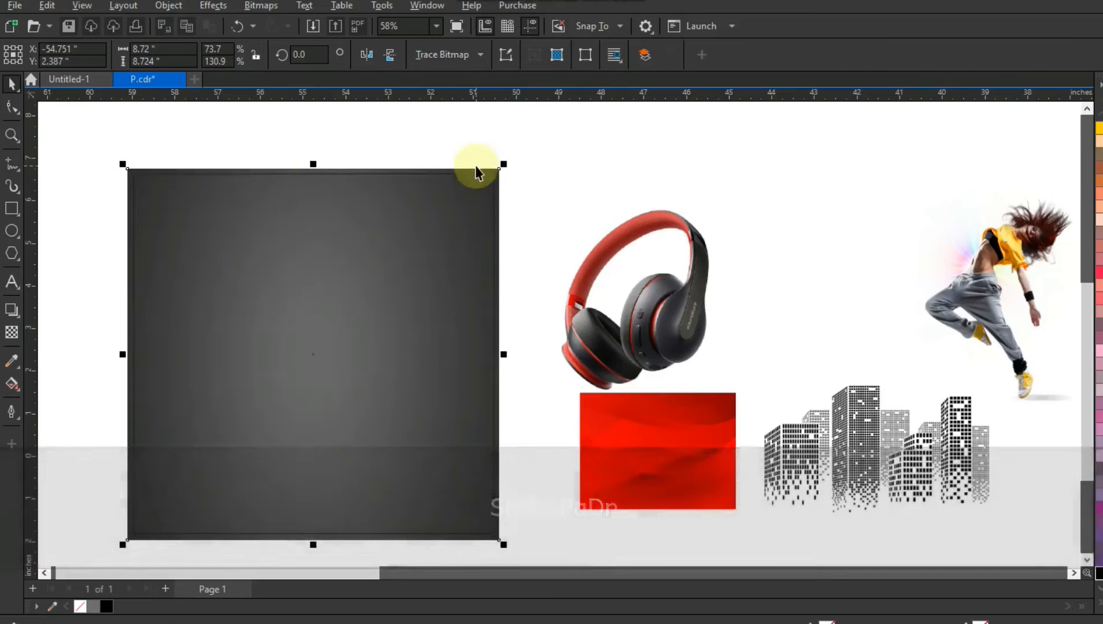
pyautogui.rightClick(475, 171)
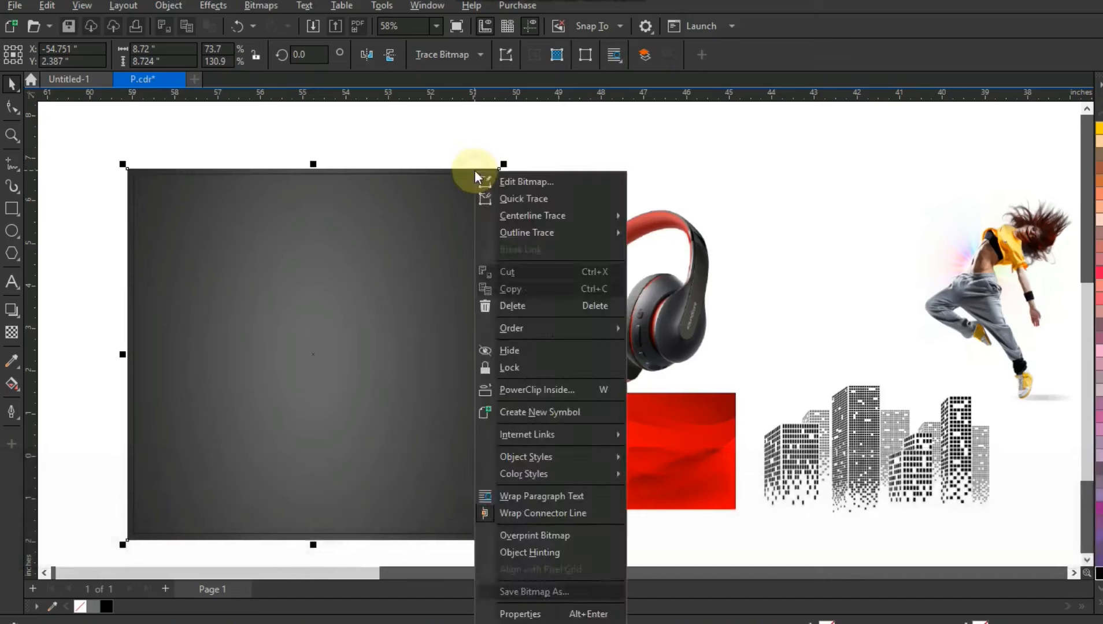
pyautogui.click(566, 390)
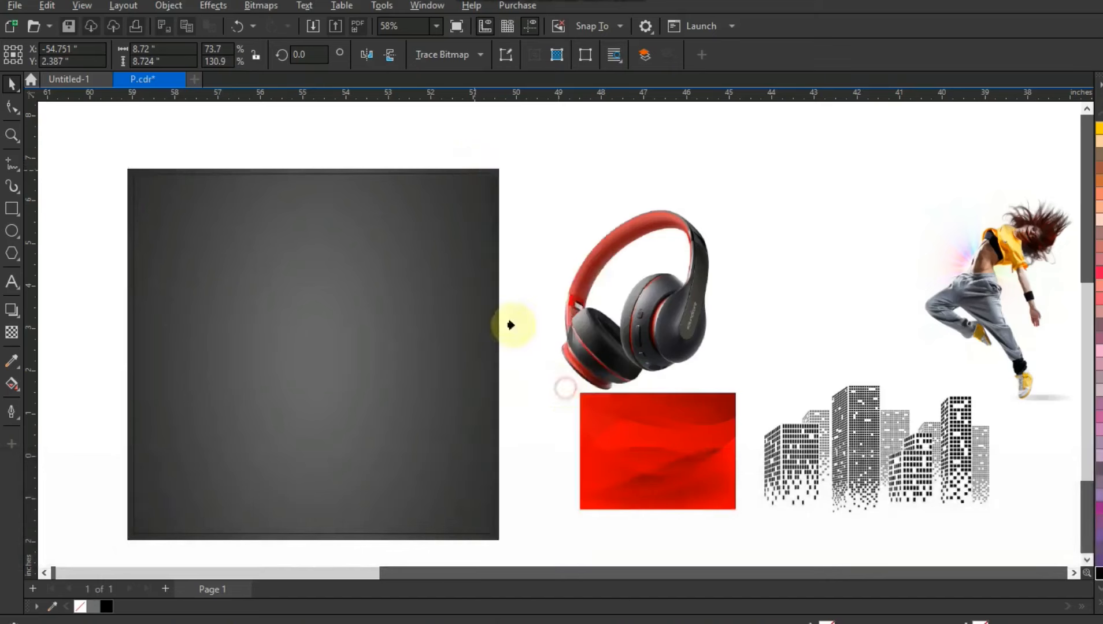
pyautogui.click(345, 175)
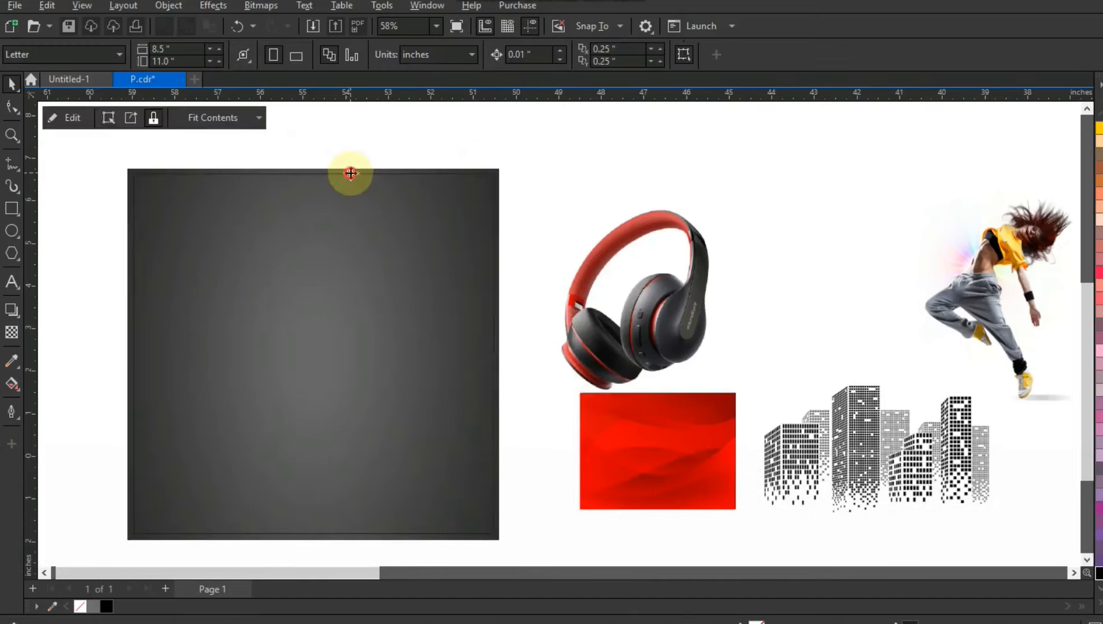
pyautogui.click(526, 240)
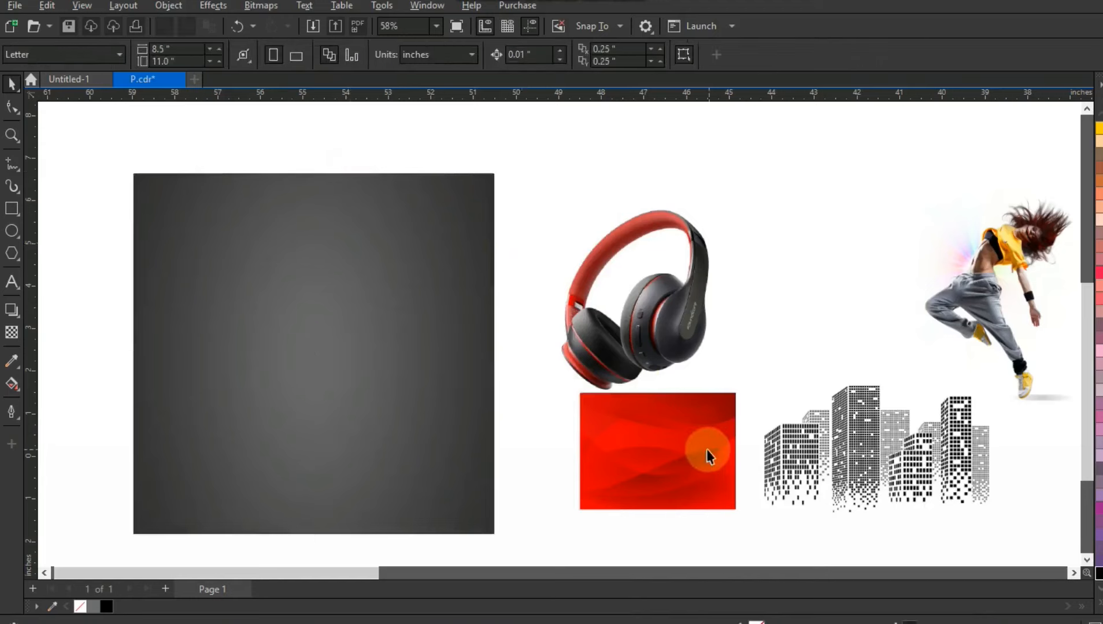
# Place the red wave bitmap in front across the square's upper part, enlarged to about 8.67 by 5.71 in
pyautogui.moveTo(707, 449); pyautogui.dragTo(222, 232)
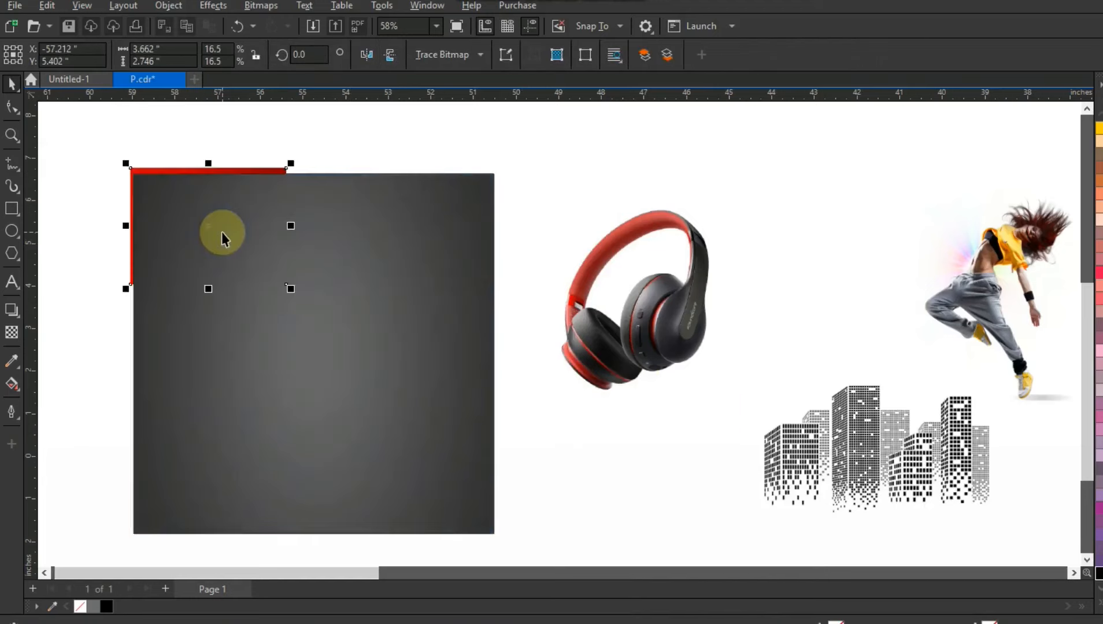
pyautogui.hotkey('shift', 'pageup')
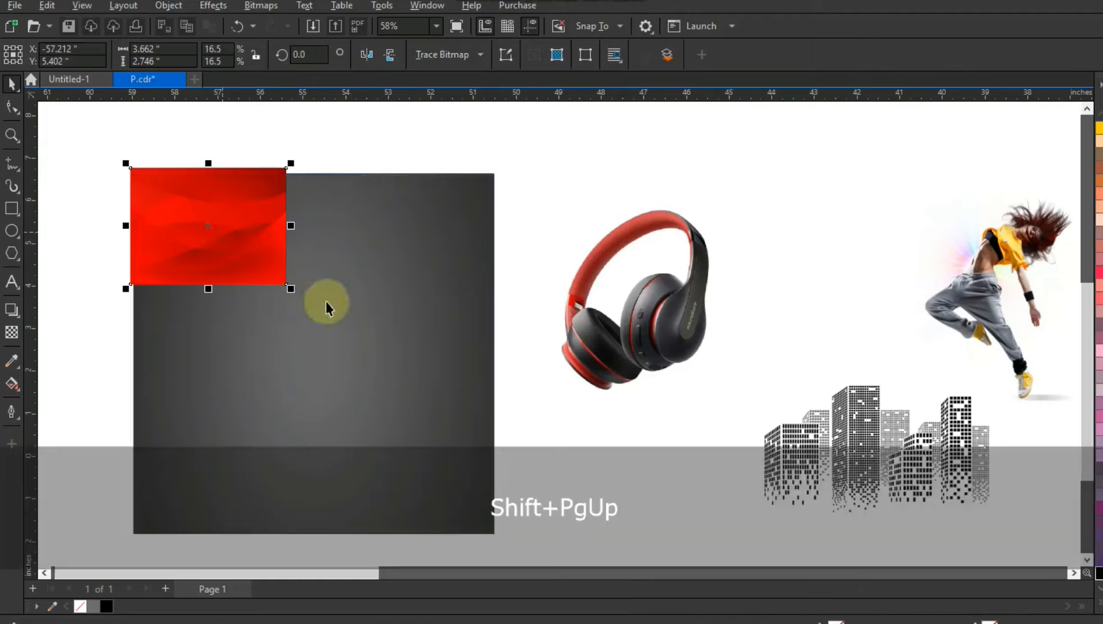
pyautogui.moveTo(290, 289); pyautogui.dragTo(462, 445)
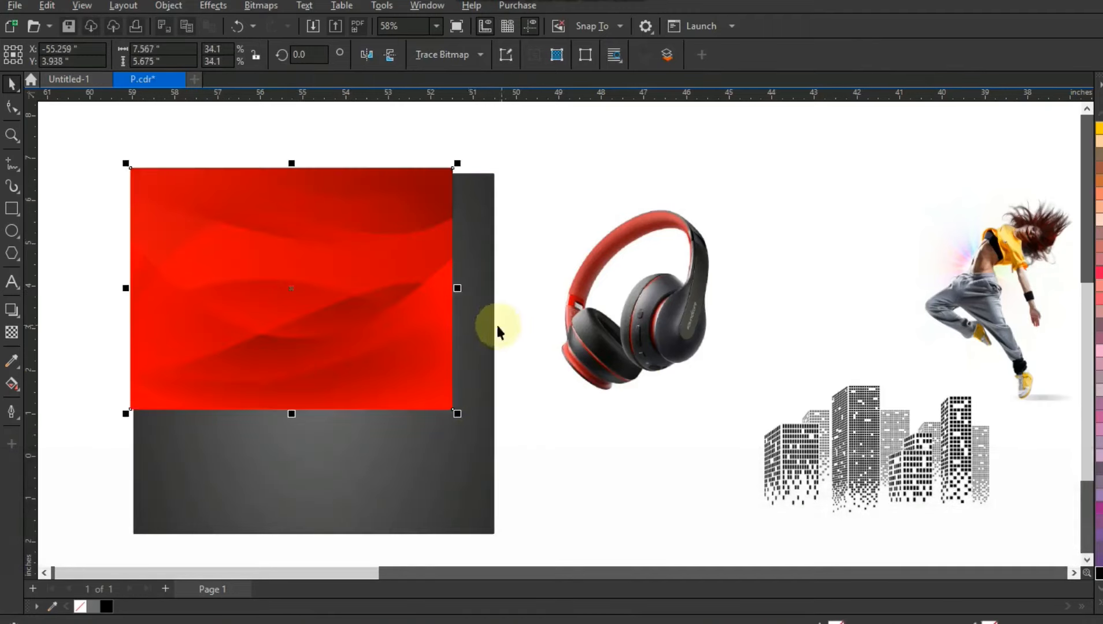
pyautogui.moveTo(464, 289); pyautogui.dragTo(505, 287)
pyautogui.moveTo(317, 416)
pyautogui.mouseDown()
pyautogui.moveTo(318, 455)
pyautogui.moveTo(315, 417)
pyautogui.mouseUp()
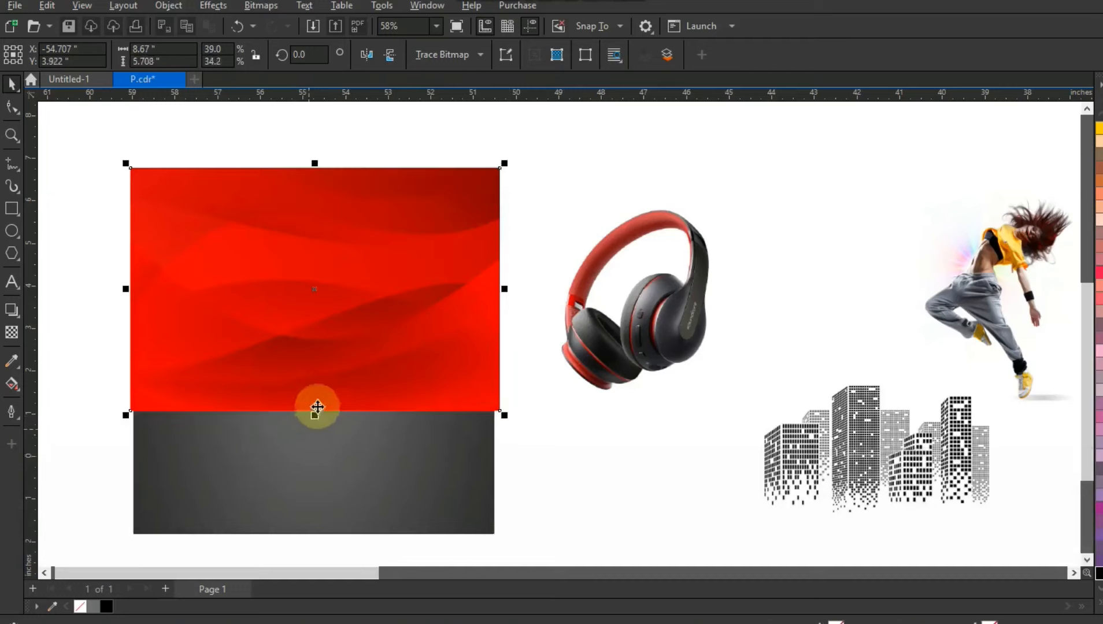
# Fade the red bitmap downward with a linear transparency, starting above its top edge and with the midpoint slightly lowered
pyautogui.click(11, 334)
pyautogui.moveTo(294, 187); pyautogui.dragTo(297, 380)
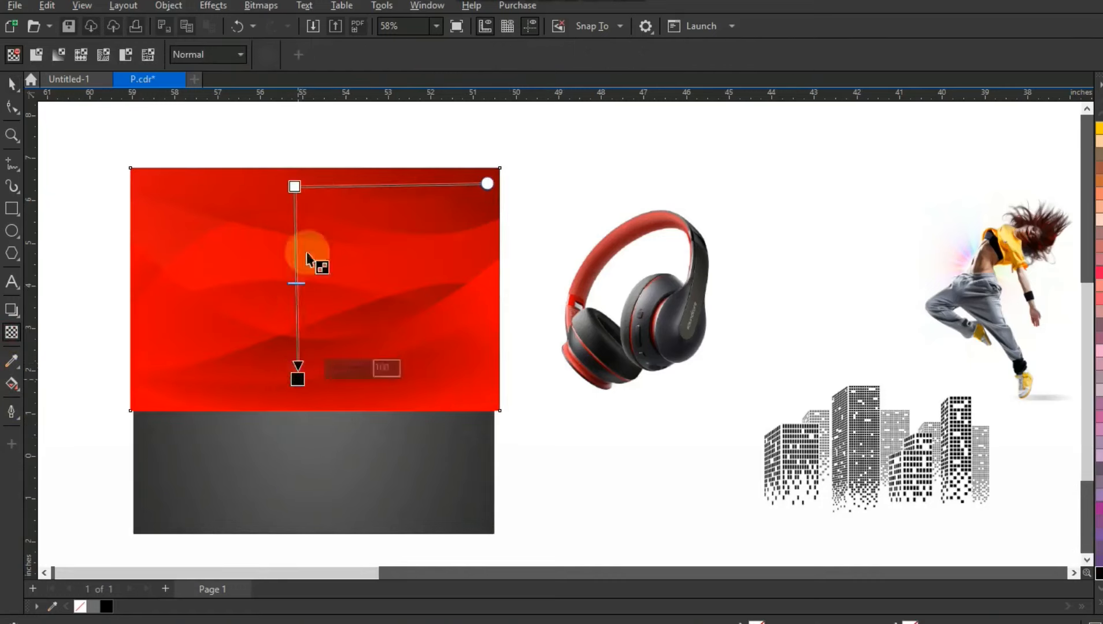
pyautogui.click(305, 192)
pyautogui.moveTo(295, 186); pyautogui.dragTo(301, 136)
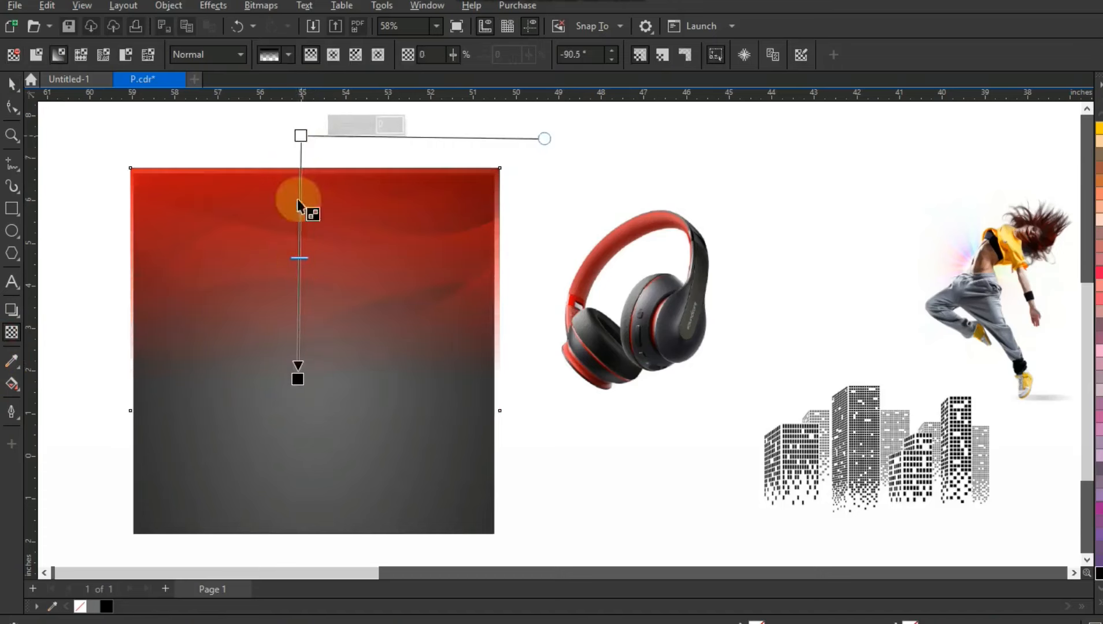
pyautogui.moveTo(298, 256); pyautogui.dragTo(300, 273)
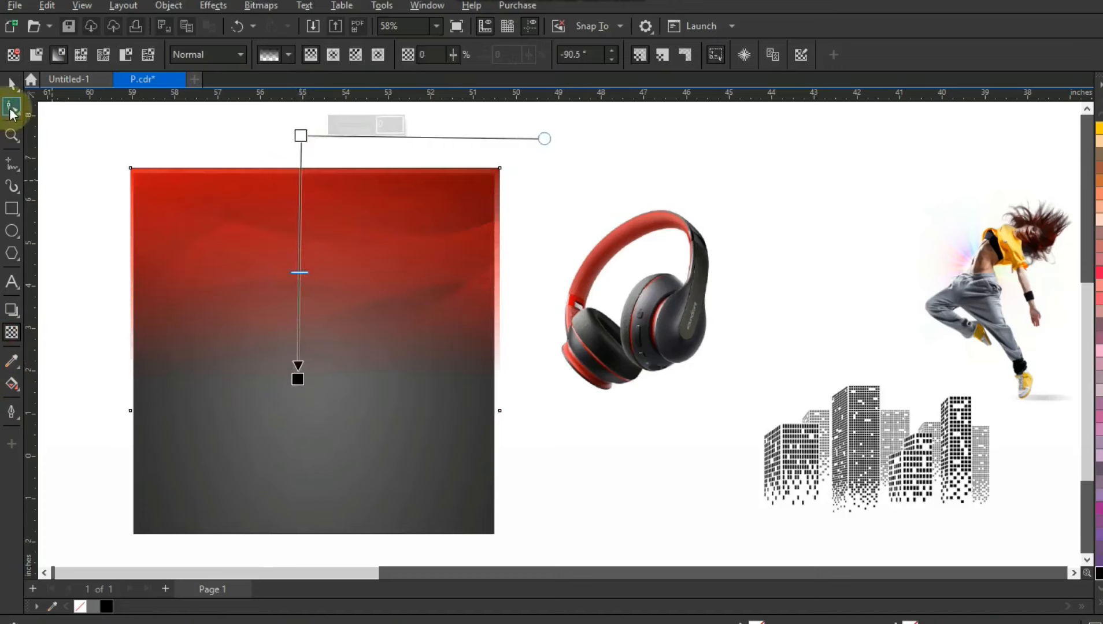
pyautogui.click(11, 86)
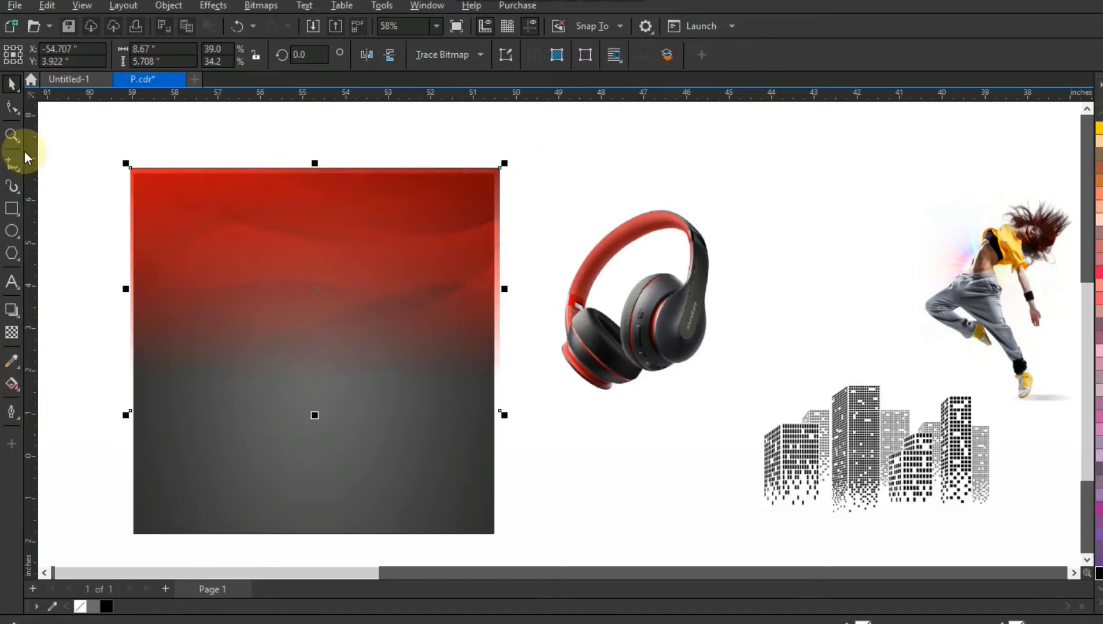
# Darken the red bitmap by setting its brightness to -14 in the Brightness/Contrast/Intensity adjustment
pyautogui.click(216, 9)
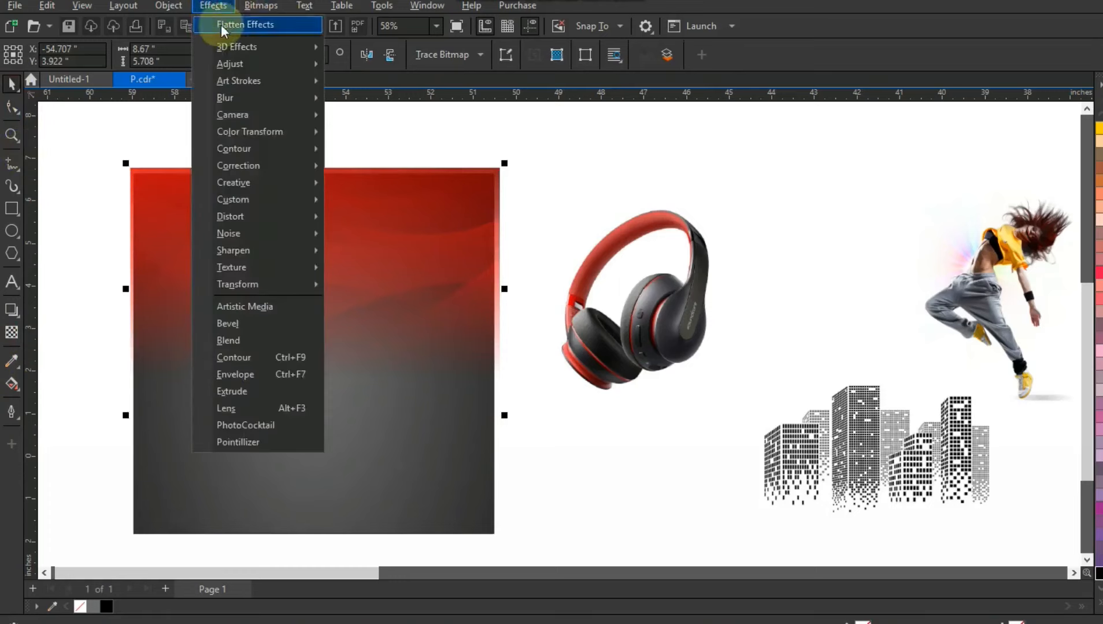
pyautogui.moveTo(225, 67)
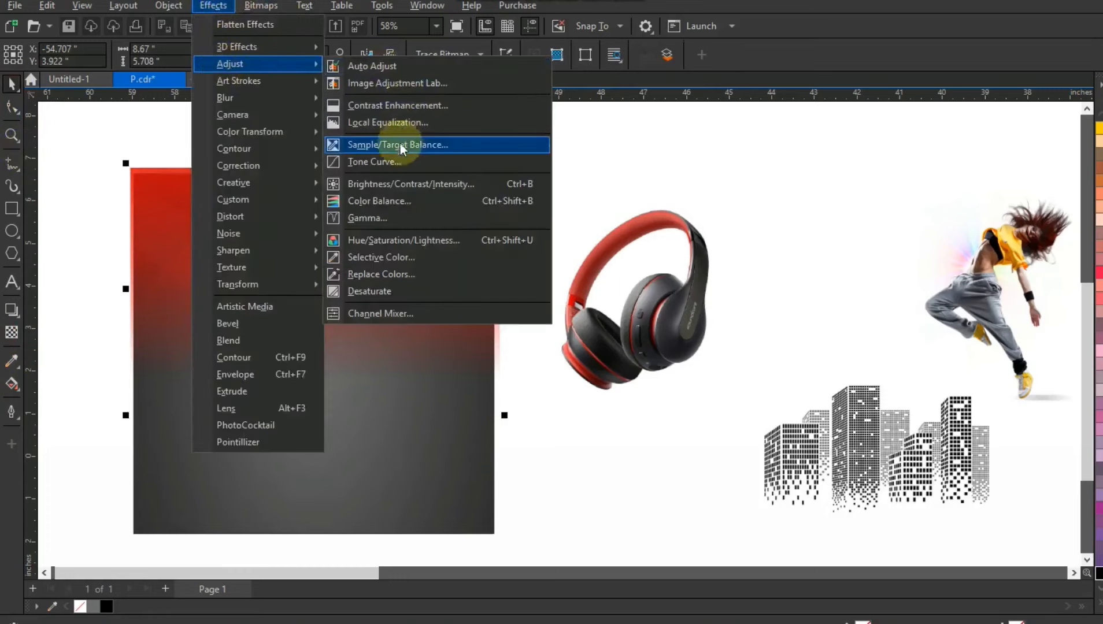
pyautogui.click(396, 184)
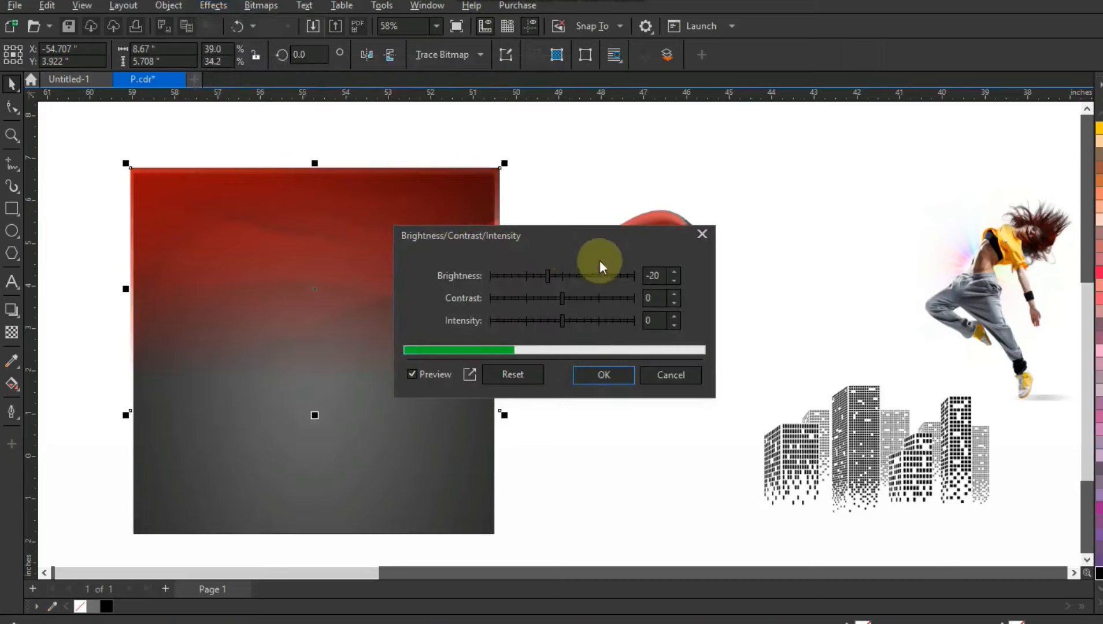
pyautogui.click(553, 281)
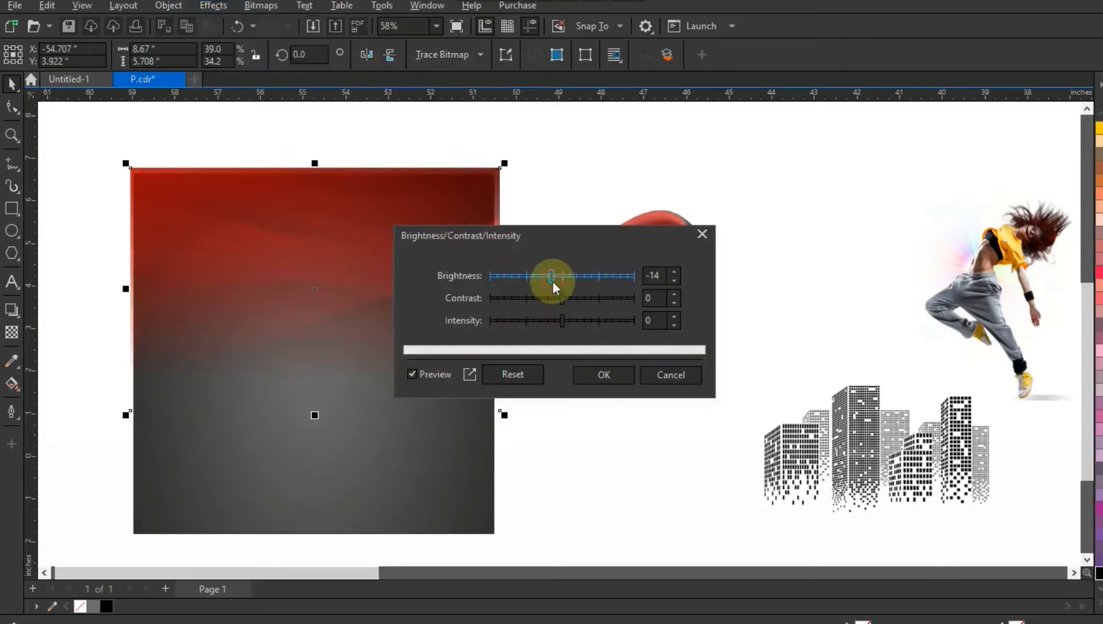
pyautogui.click(604, 375)
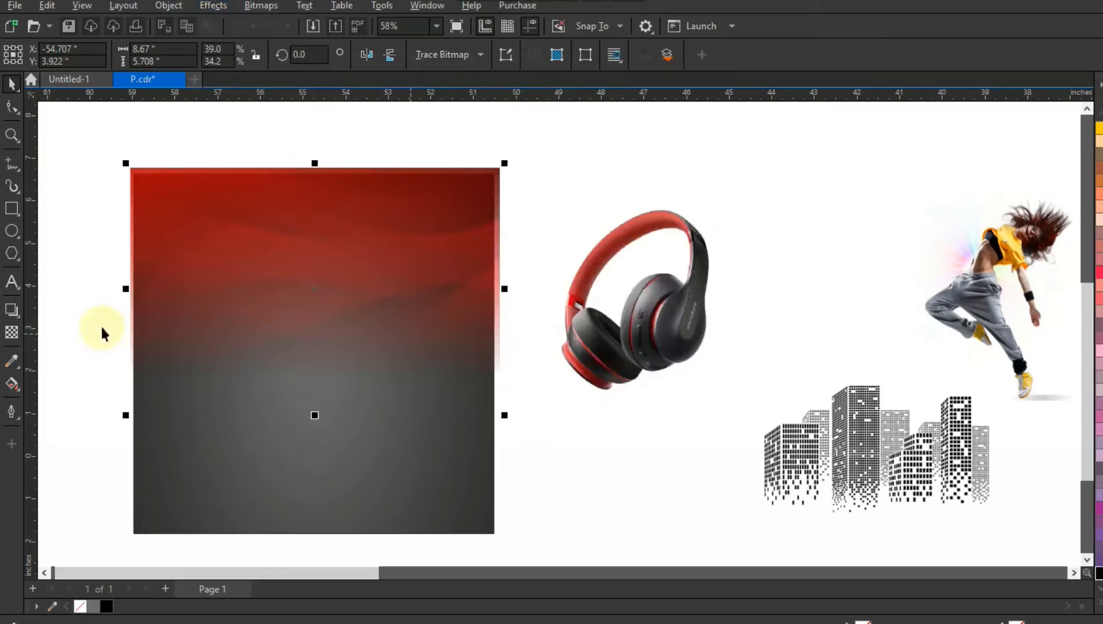
# Move the start of the red bitmap's transparency fade down to the bitmap's top edge
pyautogui.click(12, 332)
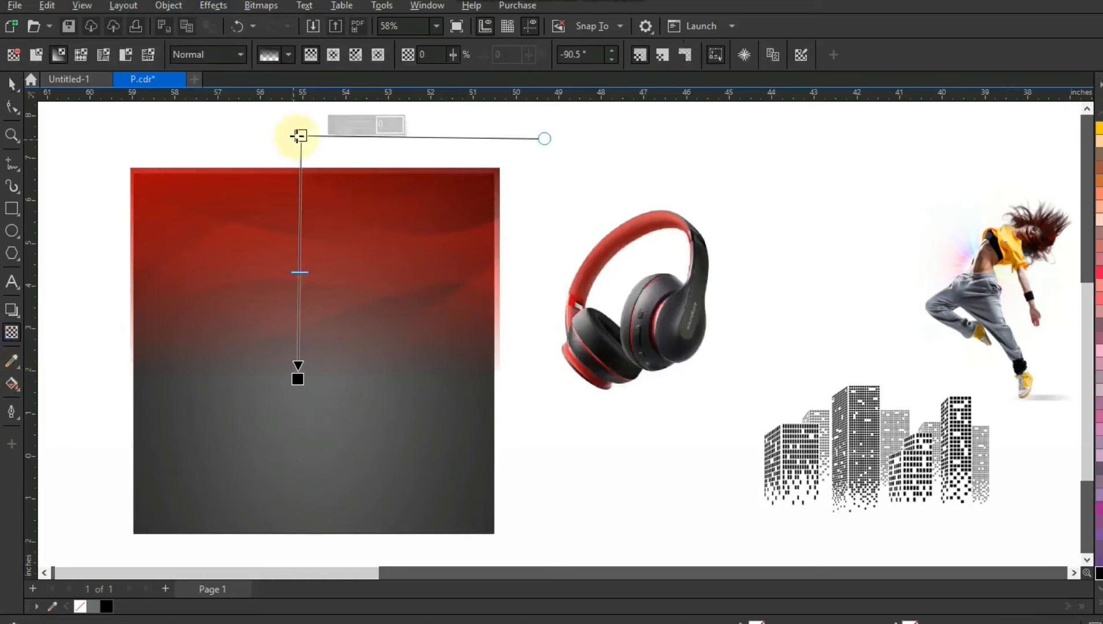
pyautogui.moveTo(298, 136); pyautogui.dragTo(297, 171)
pyautogui.click(12, 84)
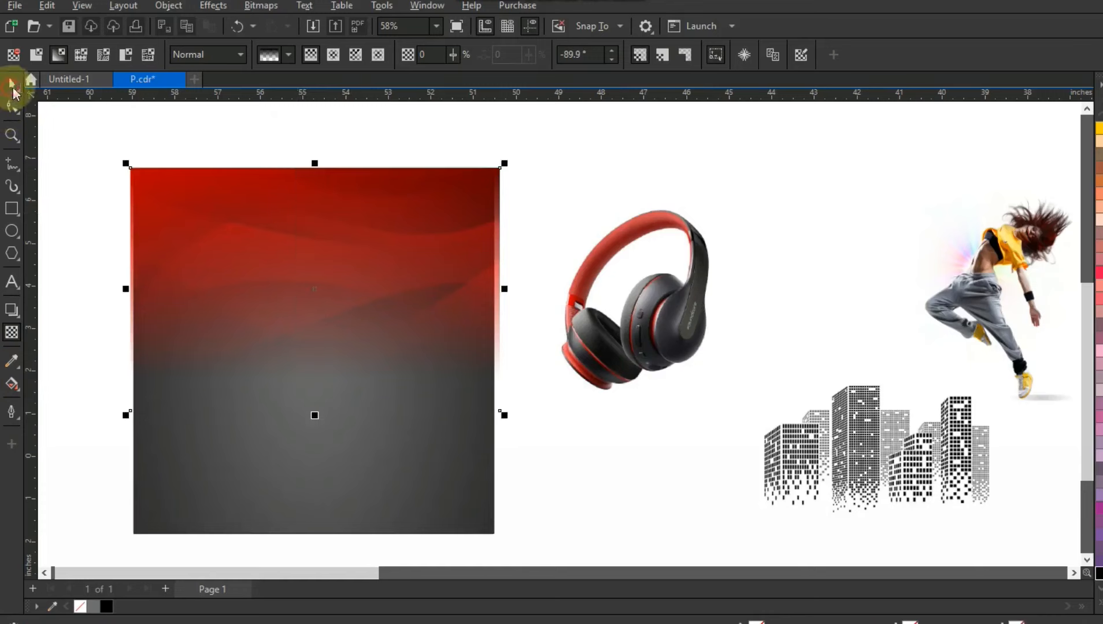
# PowerClip the faded red bitmap inside the square frame
pyautogui.rightClick(428, 224)
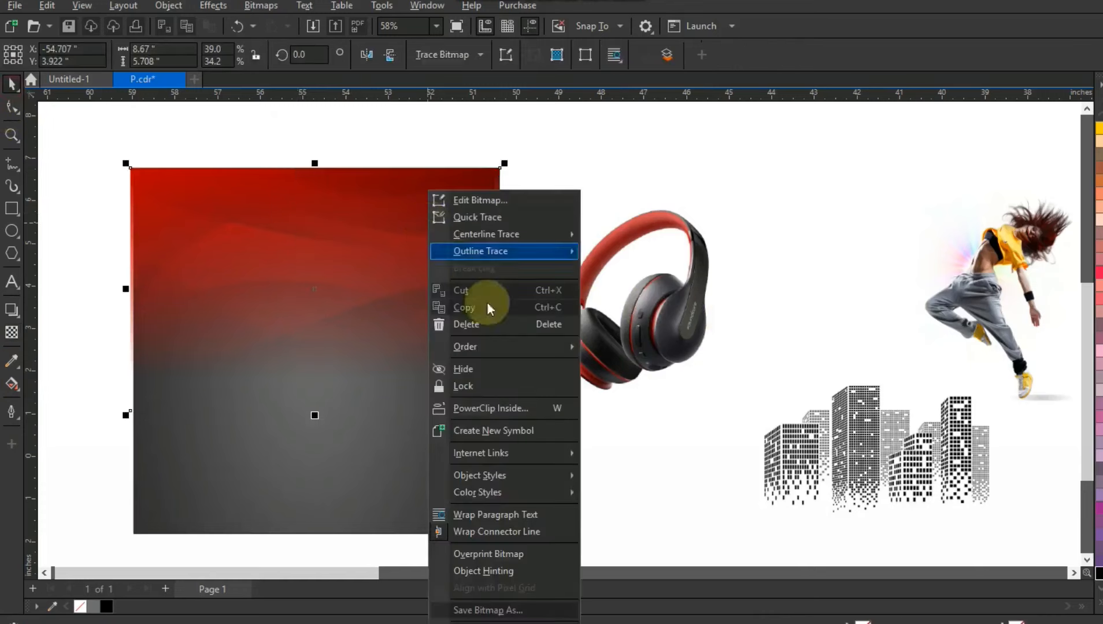
pyautogui.click(498, 408)
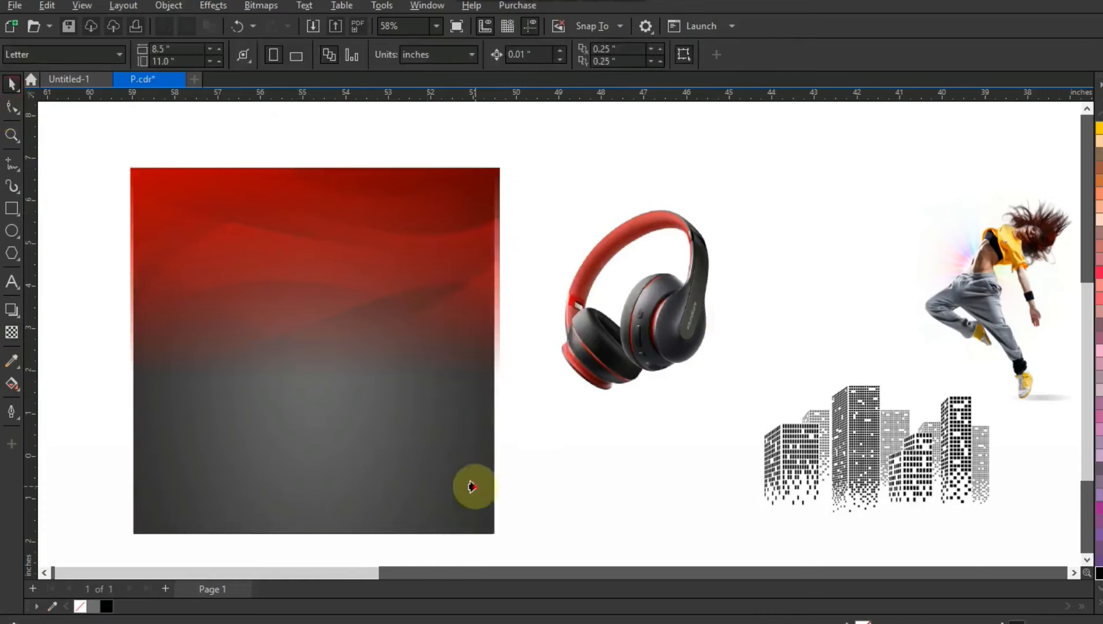
pyautogui.click(472, 487)
pyautogui.click(583, 445)
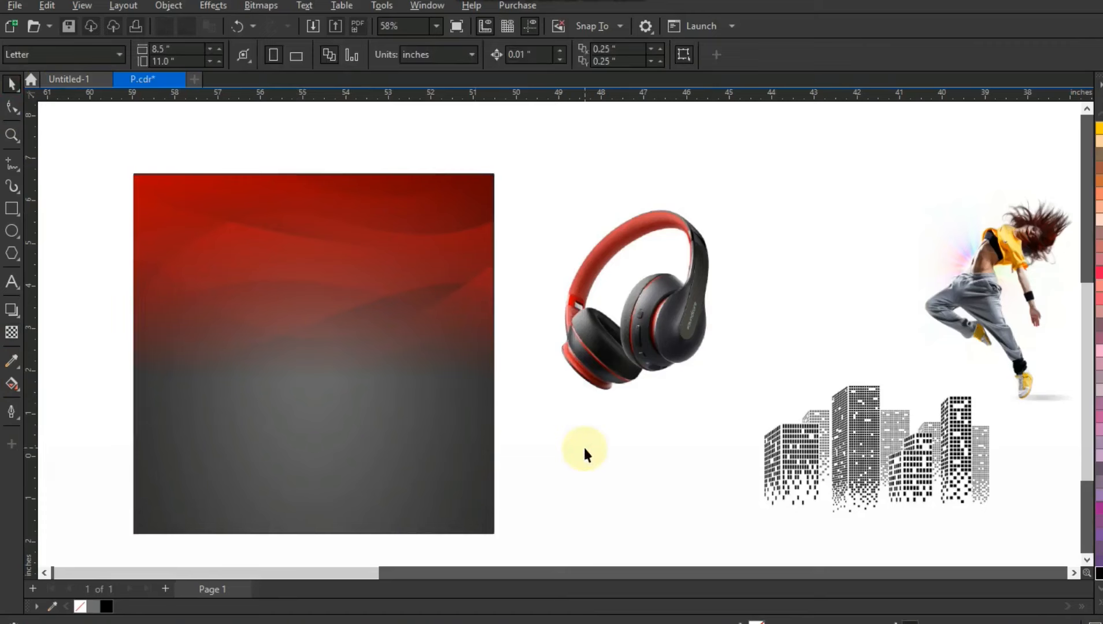
# Bring the headphones image to the front, move it onto the middle of the square, and enlarge it
pyautogui.click(663, 326)
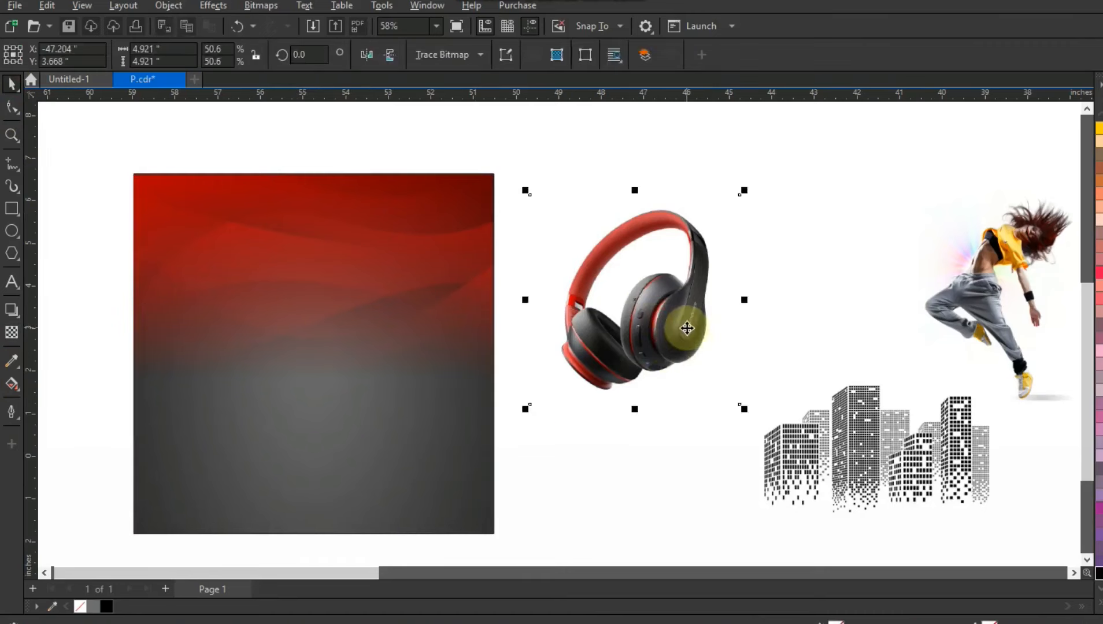
pyautogui.hotkey('shift', 'pageup')
pyautogui.moveTo(682, 331); pyautogui.dragTo(338, 390)
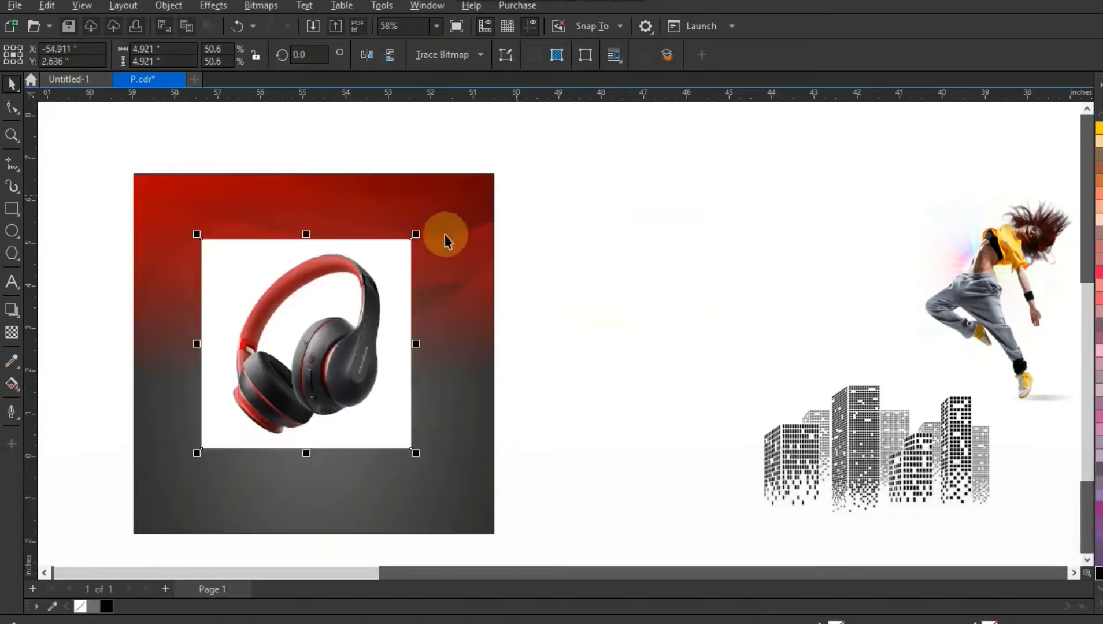
pyautogui.moveTo(416, 234); pyautogui.dragTo(493, 208)
# Set the Freehand tool's outline width to 3.0 pt for tracing the headphones
pyautogui.hotkey('shift', 'F2')
pyautogui.press('Escape')
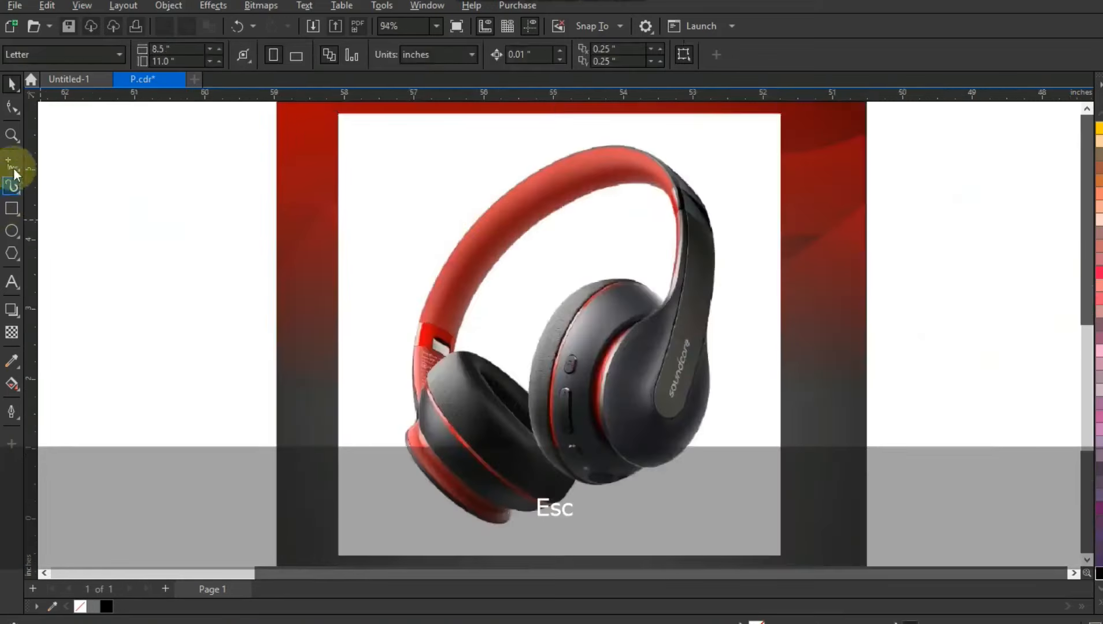
pyautogui.click(11, 110)
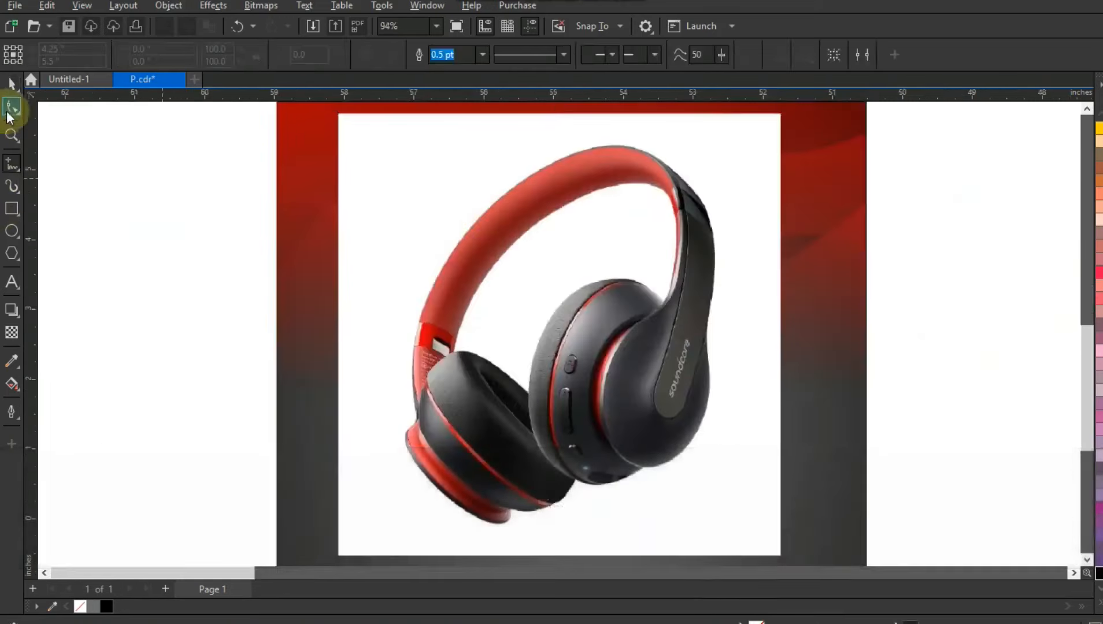
pyautogui.click(10, 135)
pyautogui.moveTo(374, 128); pyautogui.dragTo(909, 472)
pyautogui.click(22, 165)
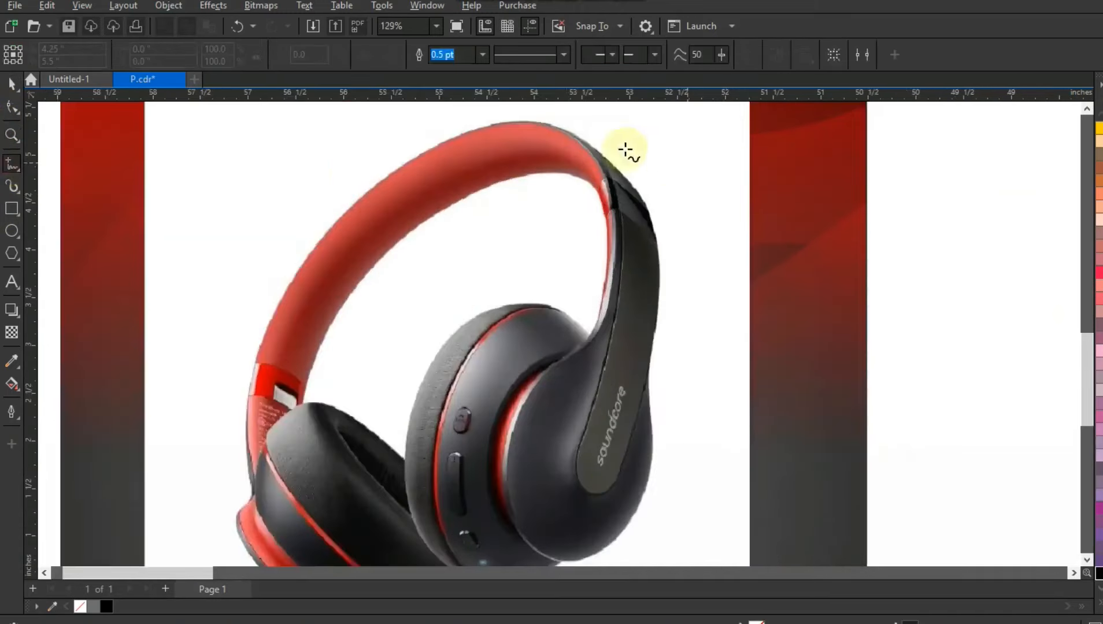
pyautogui.click(484, 55)
pyautogui.click(435, 152)
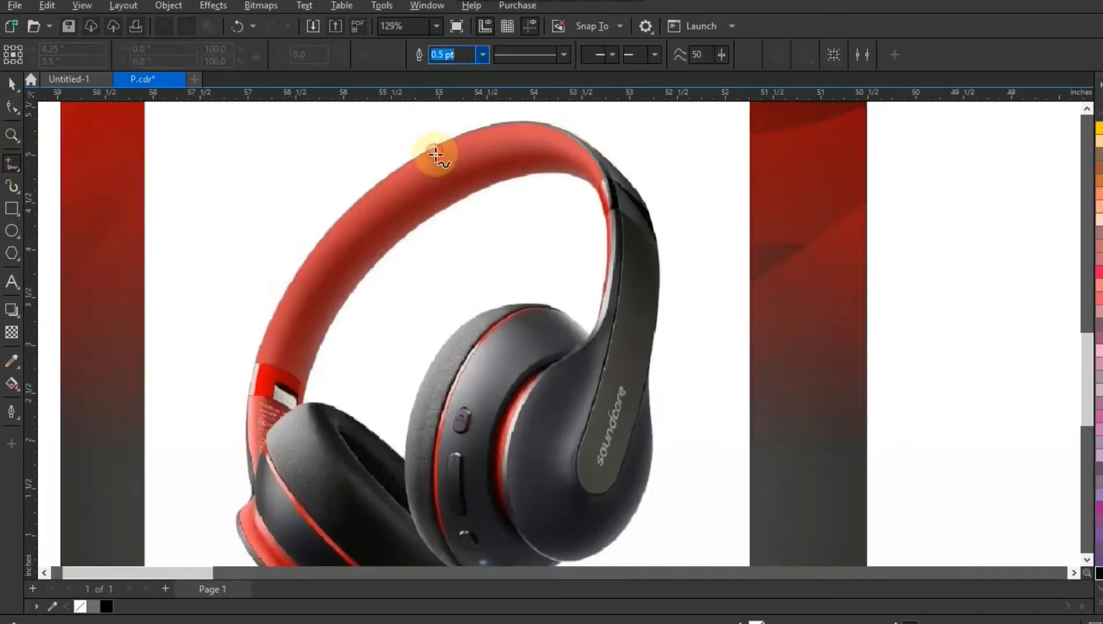
# Trace straight freehand segments from the headband down the right arm, and from the headband down to the left ear cup
pyautogui.click(375, 187)
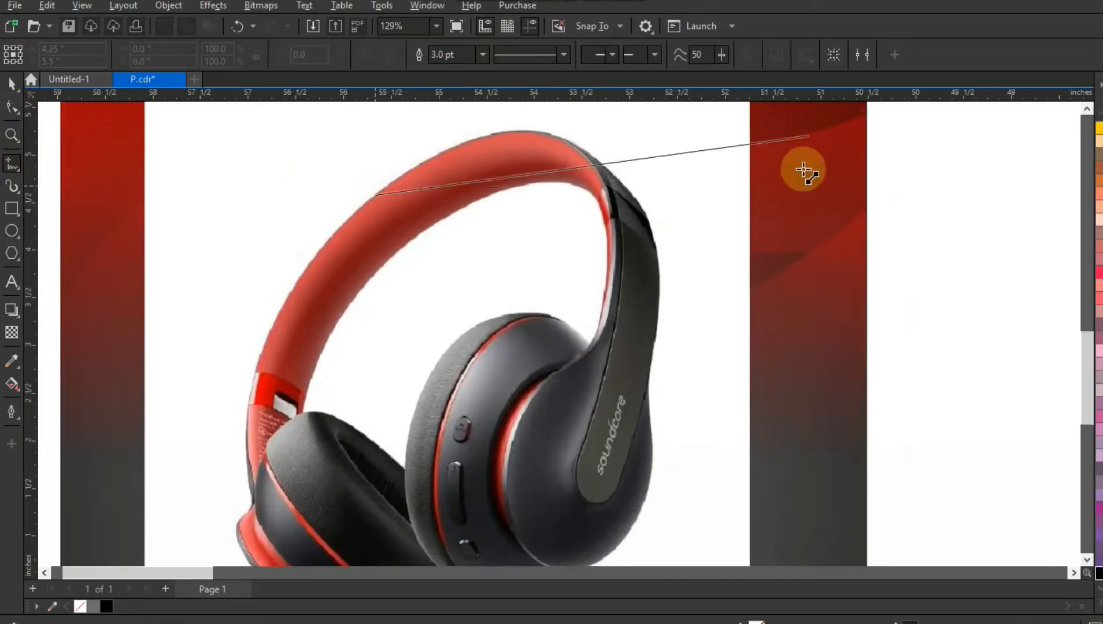
pyautogui.click(652, 234)
pyautogui.click(651, 234)
pyautogui.click(645, 386)
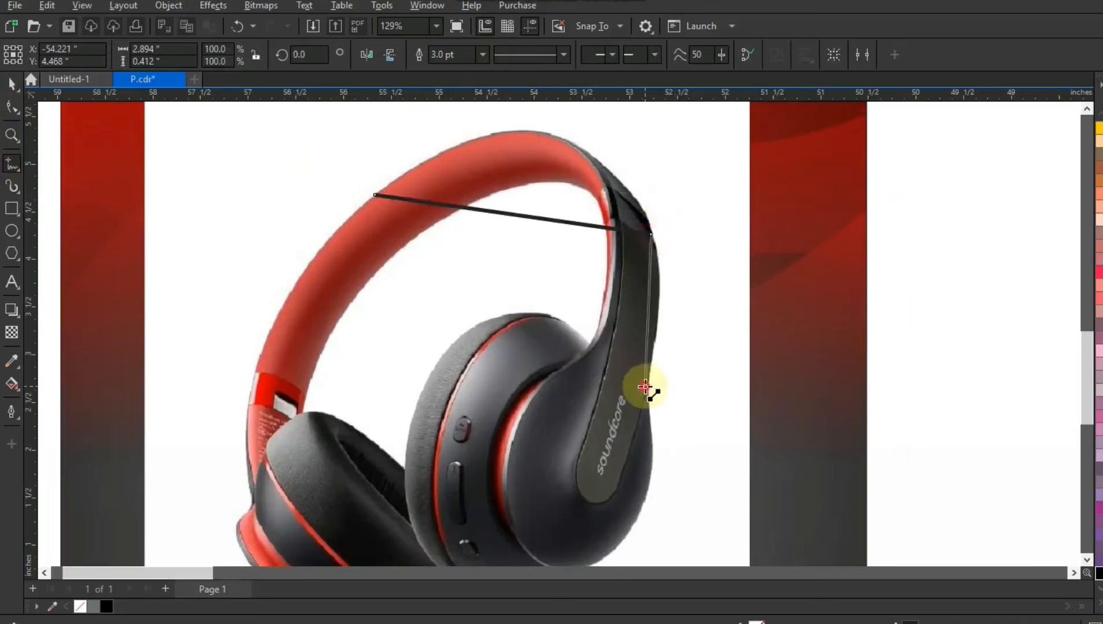
pyautogui.click(373, 195)
pyautogui.hscroll(-2, 431, 197)
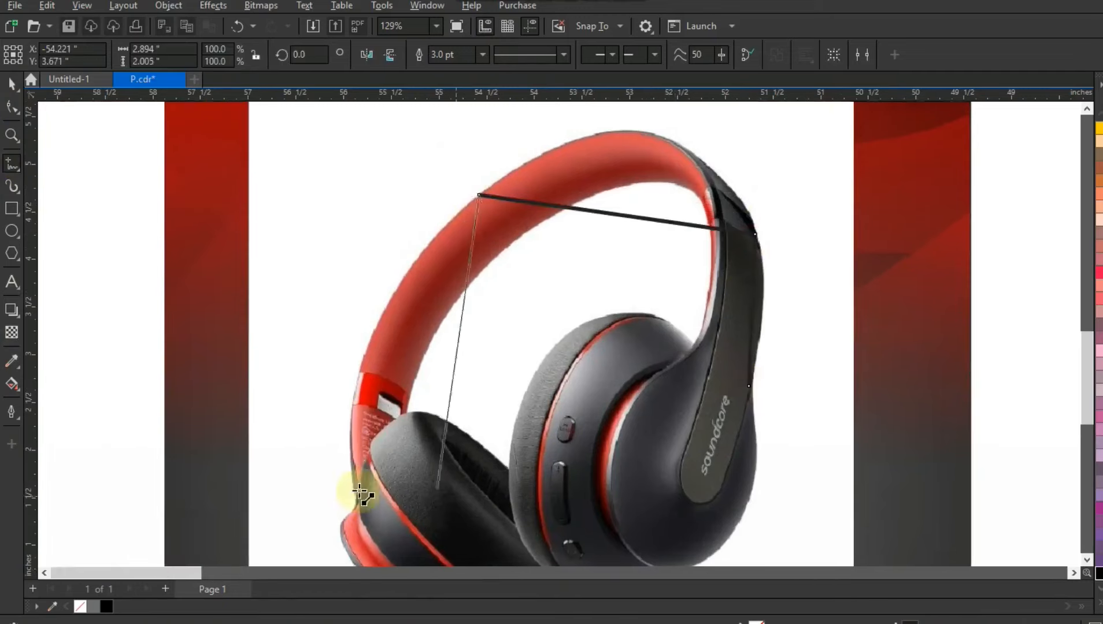
pyautogui.click(353, 479)
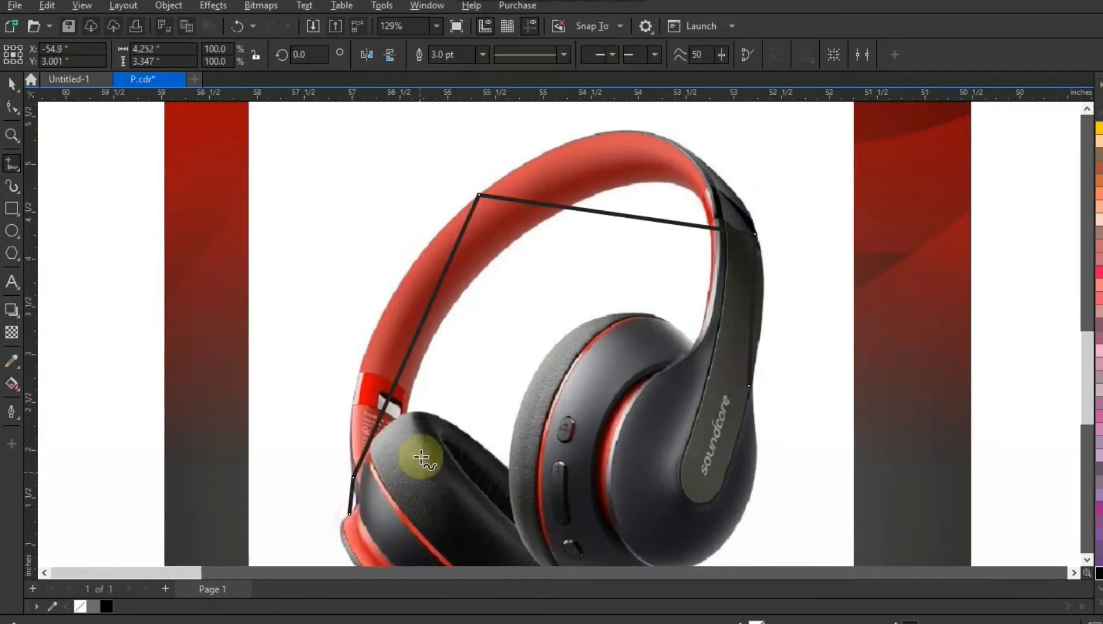
# Continue the straight freehand trace down around the left ear cup and along the bottoms of both ear cups, closing the outline
pyautogui.click(12, 134)
pyautogui.press('F3')
pyautogui.moveTo(345, 340); pyautogui.dragTo(793, 542)
pyautogui.click(12, 164)
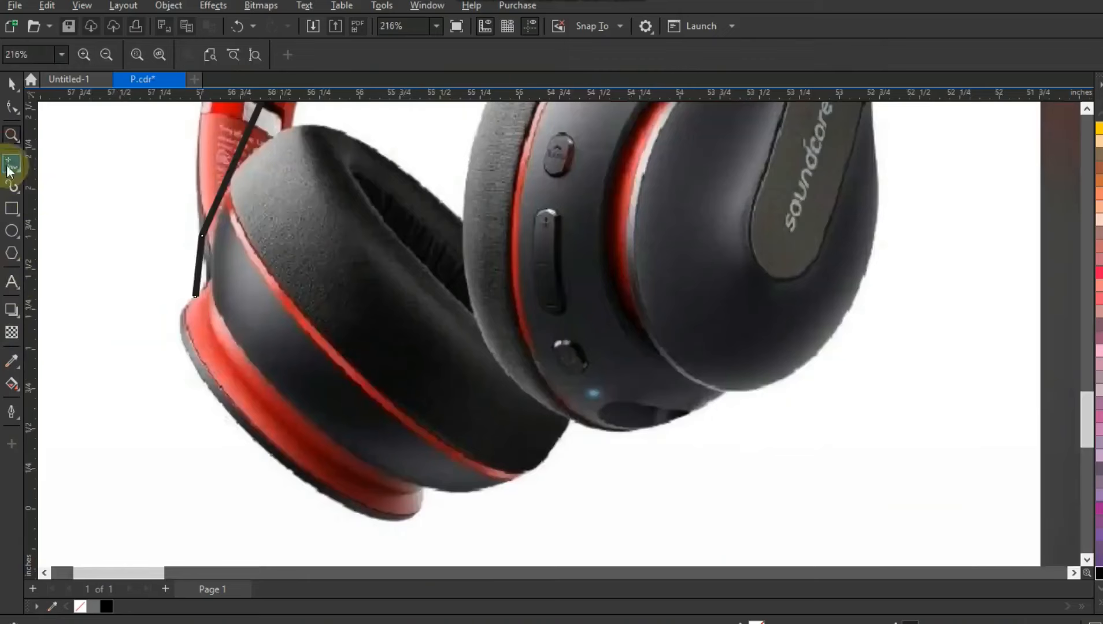
pyautogui.click(196, 296)
pyautogui.click(222, 404)
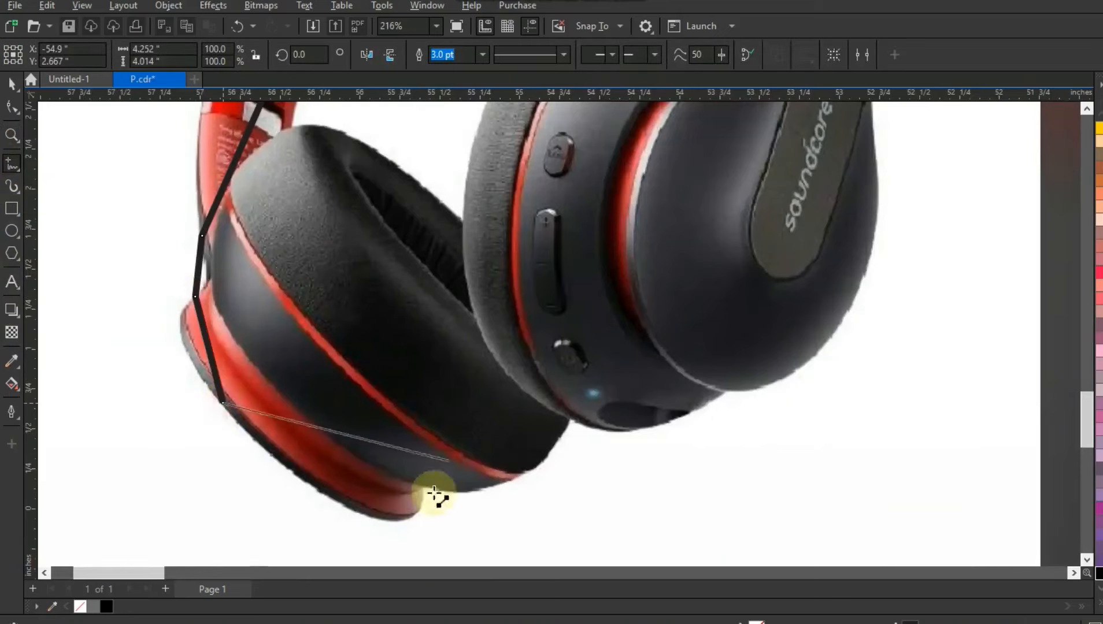
pyautogui.click(418, 485)
pyautogui.click(566, 418)
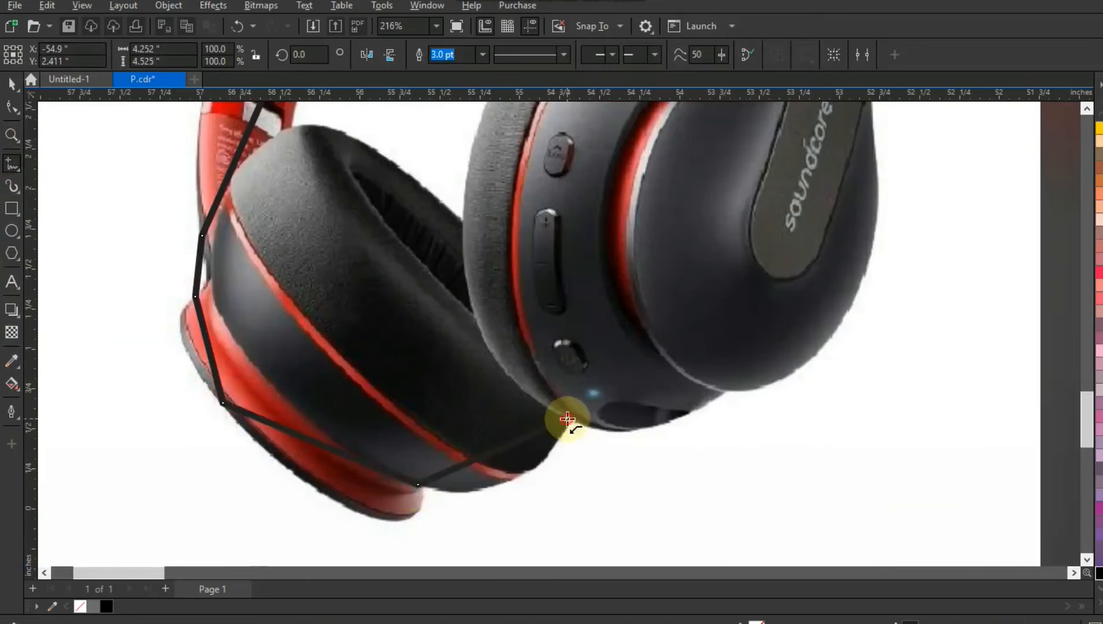
pyautogui.click(717, 389)
pyautogui.scroll(2, 850, 205)
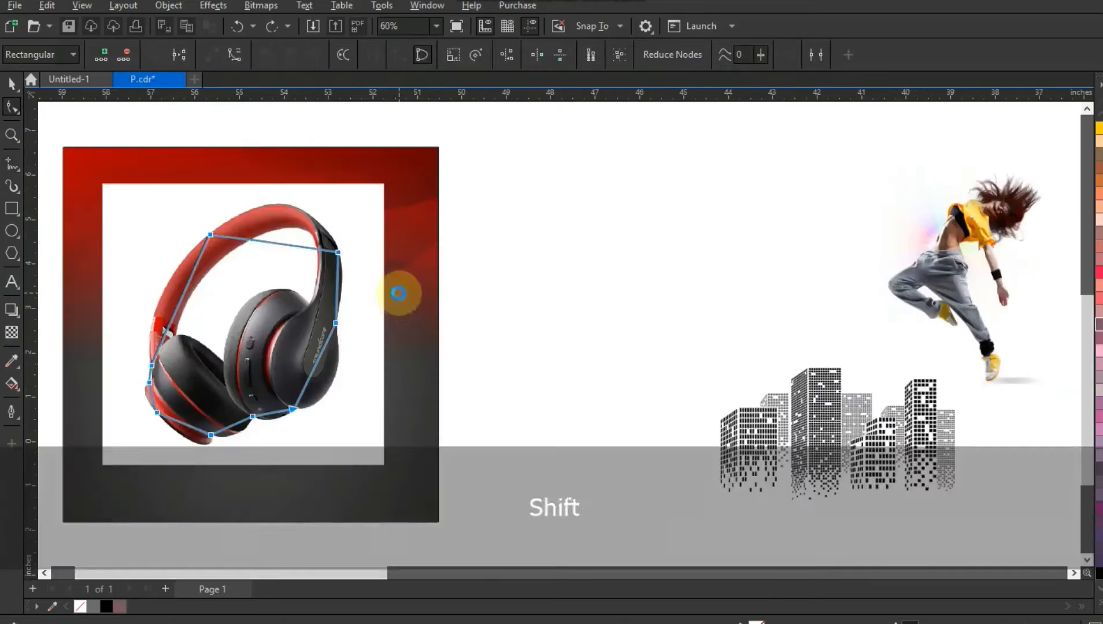
# Convert the outline's segments to curves and bend the left segment along the headband's outer edge
pyautogui.hotkey('ctrl', 'shift', 'z')
pyautogui.click(12, 135)
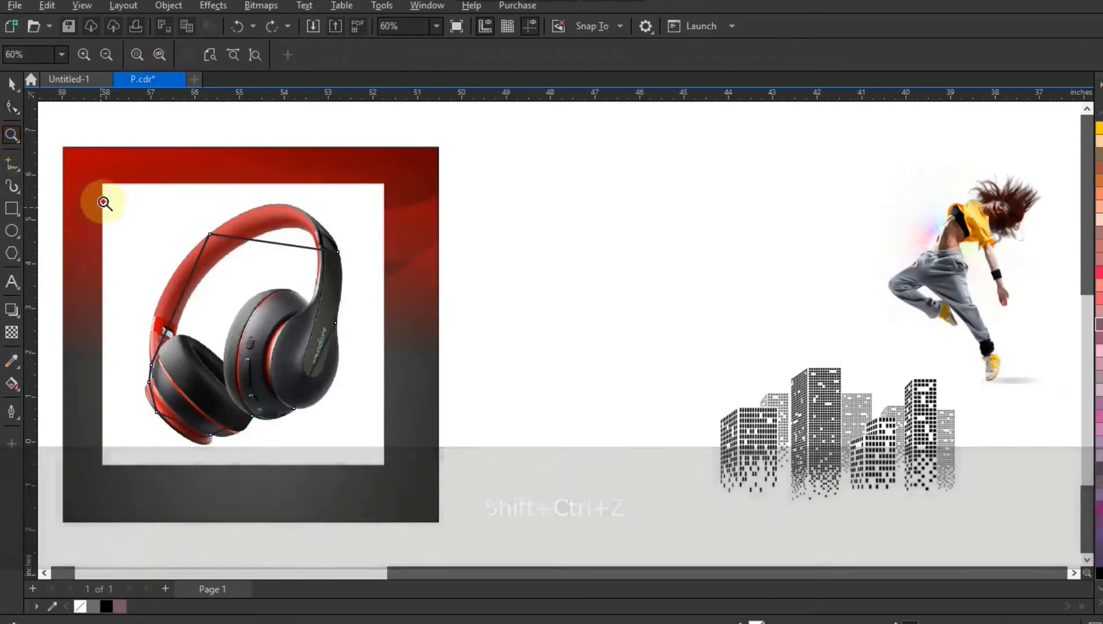
pyautogui.moveTo(98, 182); pyautogui.dragTo(530, 536)
pyautogui.click(13, 106)
pyautogui.click(456, 154)
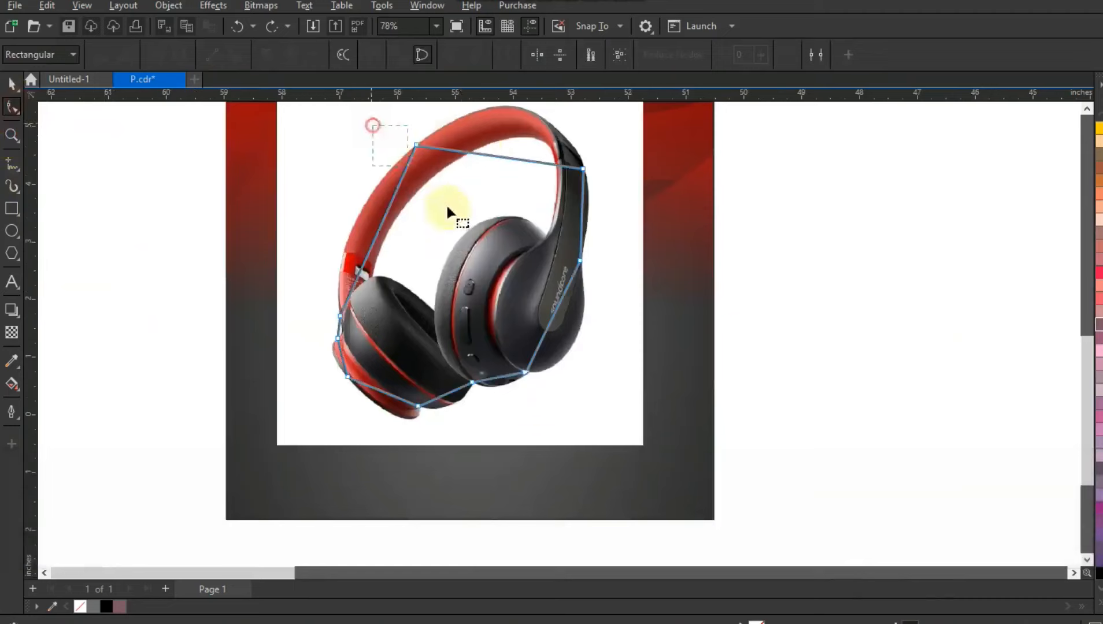
pyautogui.moveTo(373, 125); pyautogui.dragTo(449, 213)
pyautogui.moveTo(353, 186); pyautogui.dragTo(353, 185)
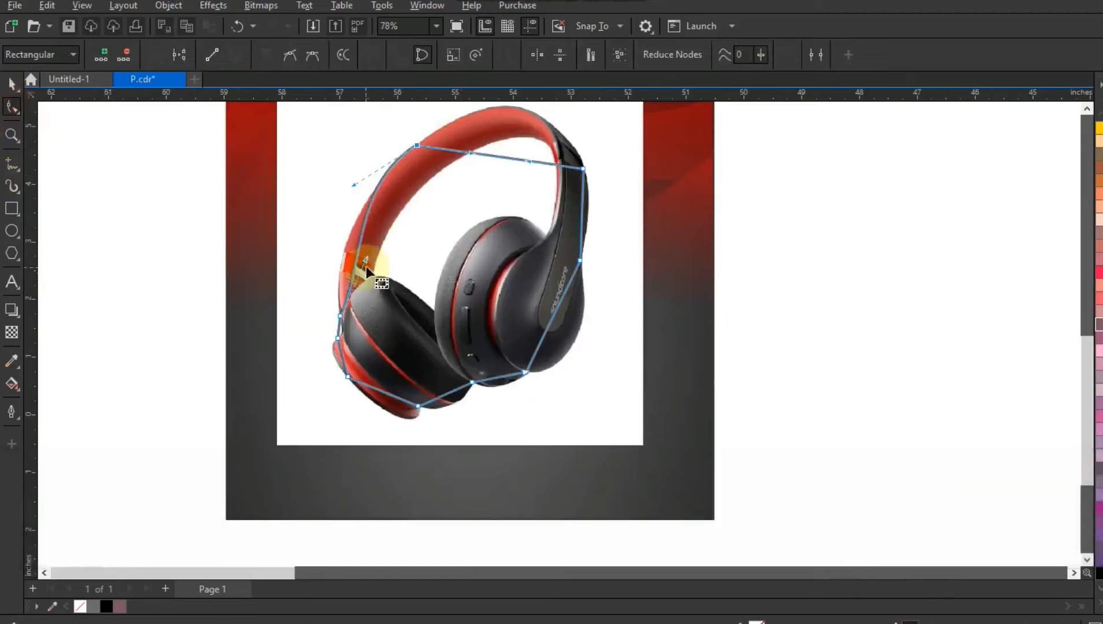
pyautogui.moveTo(366, 266)
pyautogui.mouseDown()
pyautogui.moveTo(341, 257)
pyautogui.moveTo(355, 267)
pyautogui.mouseUp()
pyautogui.click(11, 136)
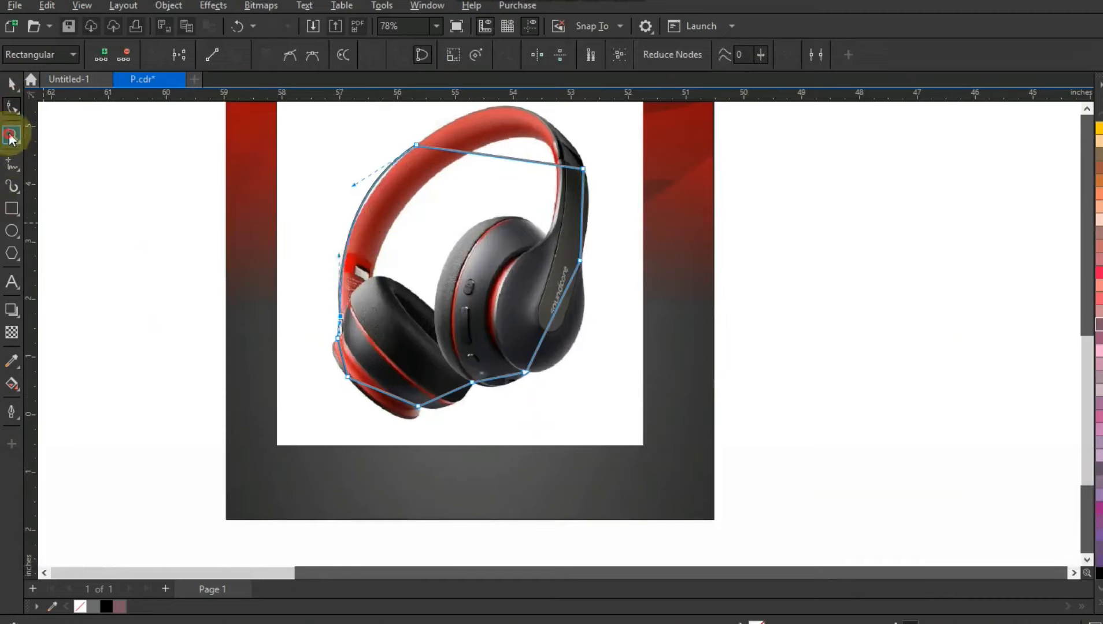
pyautogui.moveTo(234, 119); pyautogui.dragTo(739, 460)
pyautogui.moveTo(379, 190); pyautogui.dragTo(380, 197)
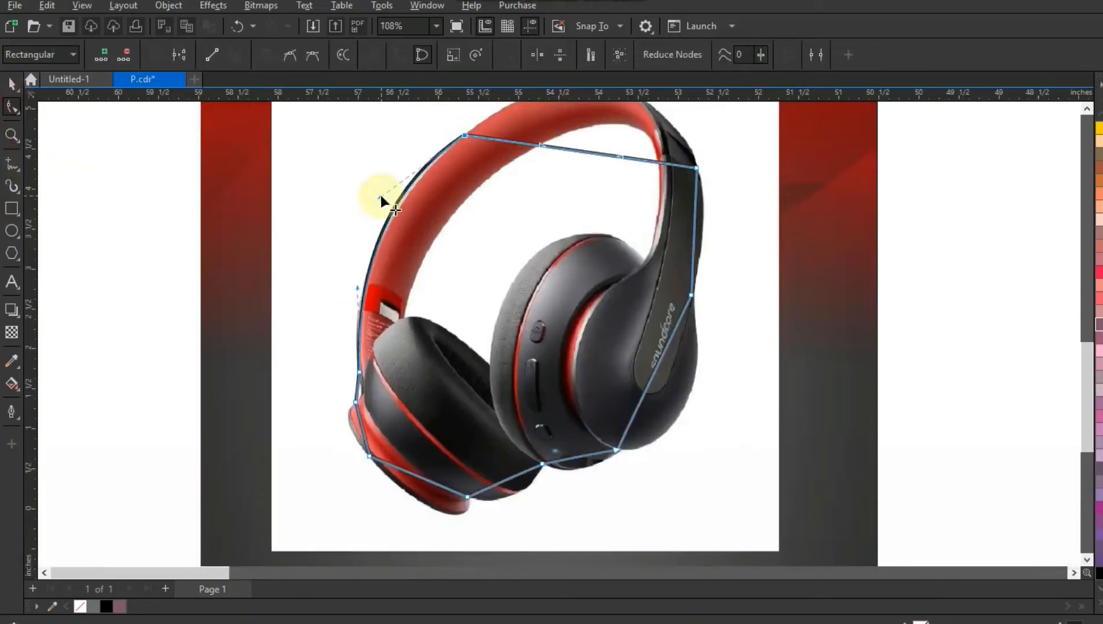
# Bend the outline around the notch above the left ear cup and along the cup's upper outer rim
pyautogui.click(12, 135)
pyautogui.moveTo(266, 328); pyautogui.dragTo(697, 561)
pyautogui.click(11, 107)
pyautogui.click(378, 227)
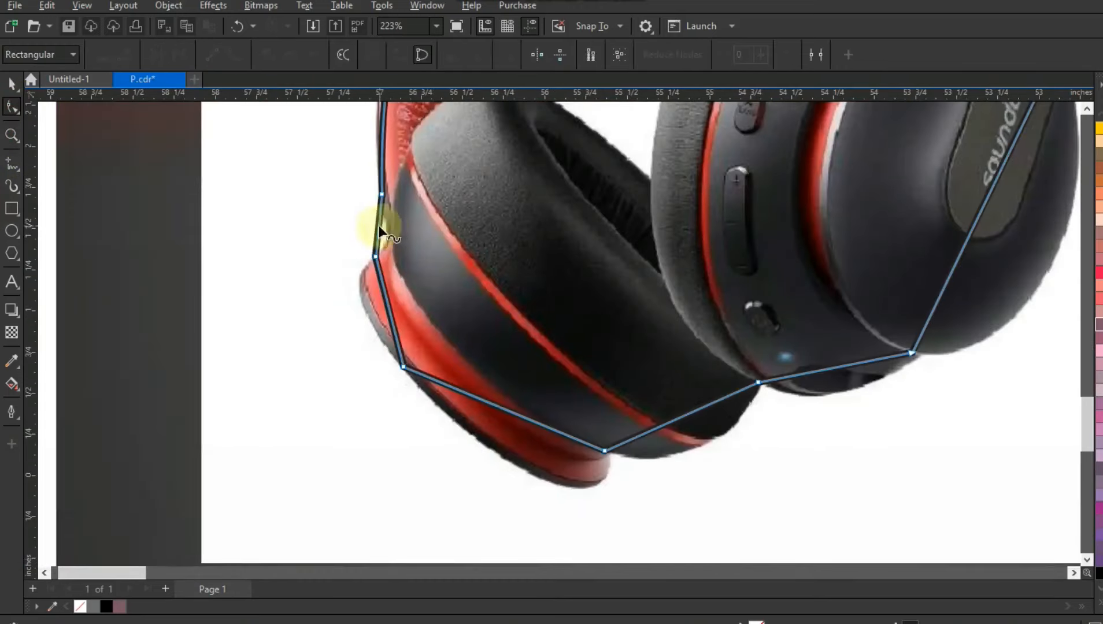
pyautogui.click(382, 284)
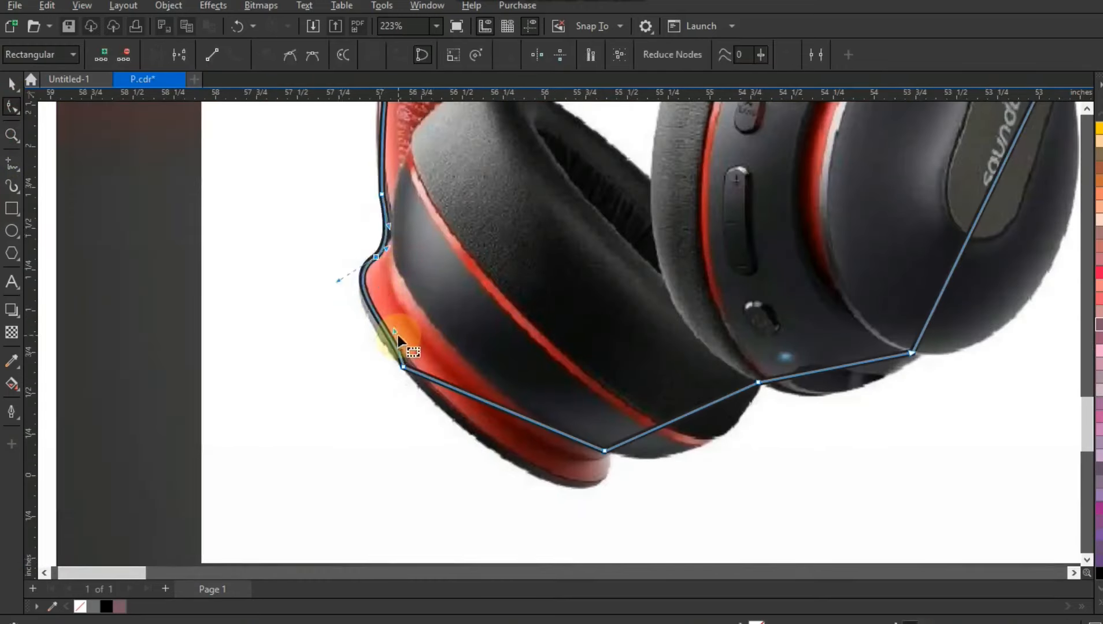
pyautogui.moveTo(395, 332); pyautogui.dragTo(384, 340)
# Curve the outline's lower segments to follow the bottom edges of both ear cups
pyautogui.moveTo(454, 389); pyautogui.dragTo(466, 431)
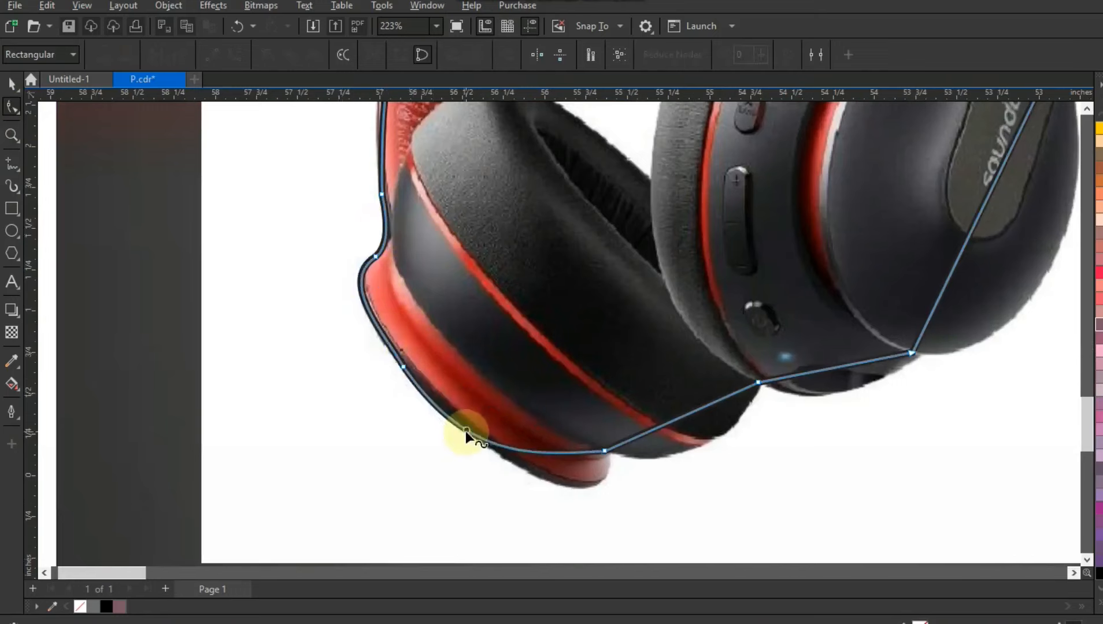
pyautogui.moveTo(541, 455); pyautogui.dragTo(634, 534)
pyautogui.moveTo(700, 446); pyautogui.dragTo(688, 443)
pyautogui.moveTo(854, 364); pyautogui.dragTo(832, 376)
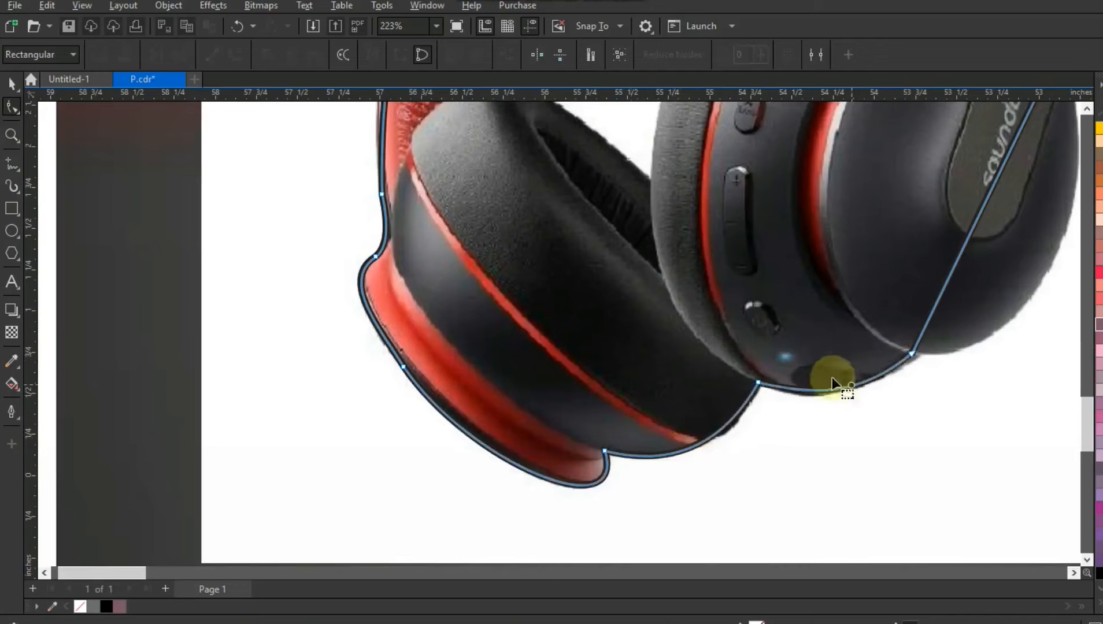
# Bend the outline to follow the right ear cup's outer edge and the right arm above it
pyautogui.hotkey('shift', 'F2')
pyautogui.moveTo(699, 419); pyautogui.dragTo(767, 462)
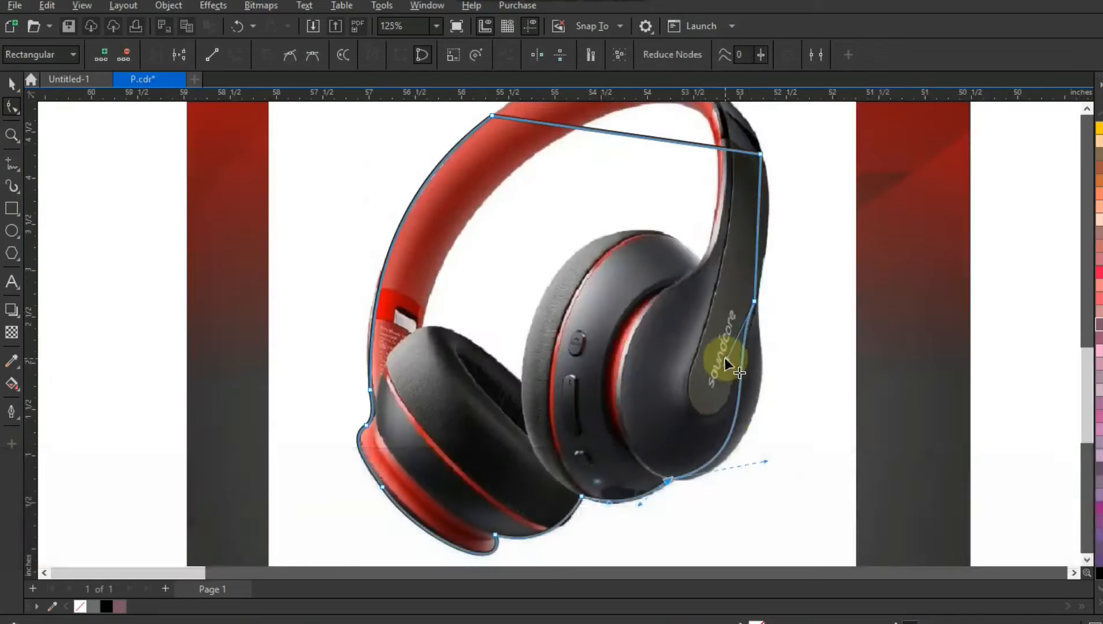
pyautogui.moveTo(765, 375); pyautogui.dragTo(762, 377)
pyautogui.moveTo(767, 462); pyautogui.dragTo(761, 470)
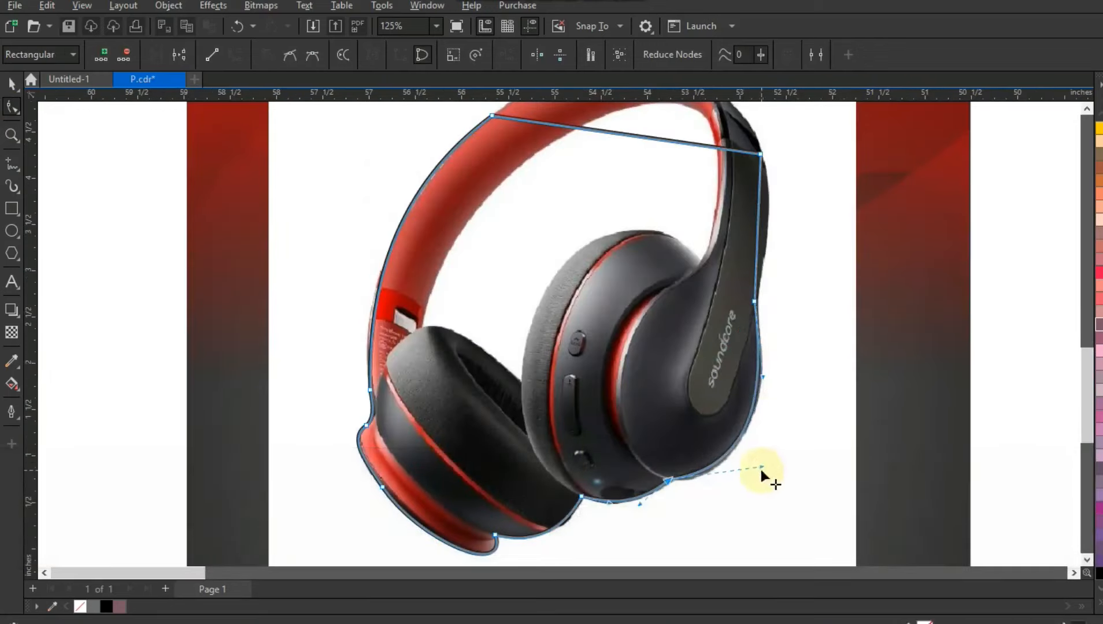
pyautogui.click(761, 207)
# Curve the outline's top segment to follow the outer edge of the headband's arch
pyautogui.click(1087, 109)
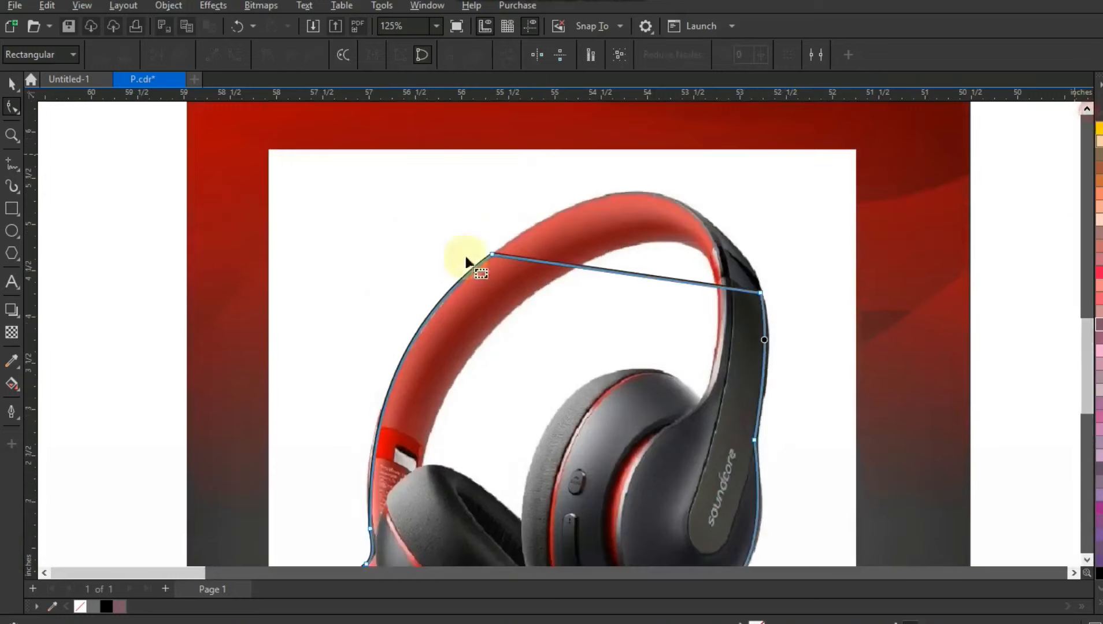
pyautogui.click(492, 254)
pyautogui.moveTo(581, 267); pyautogui.dragTo(607, 160)
pyautogui.moveTo(672, 280); pyautogui.dragTo(719, 192)
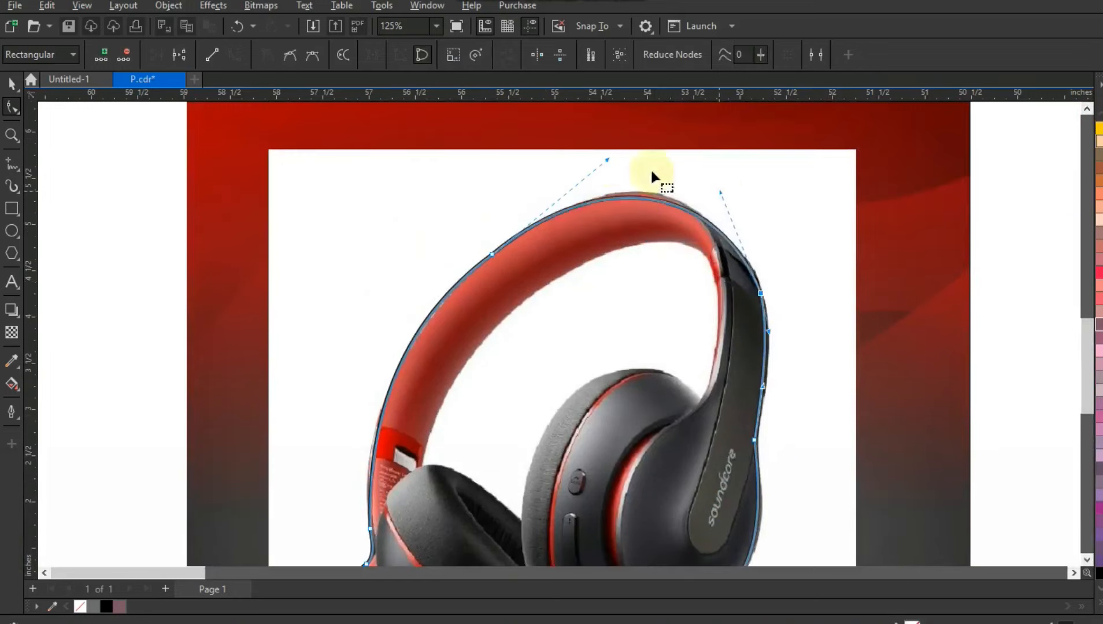
pyautogui.moveTo(615, 155); pyautogui.dragTo(618, 157)
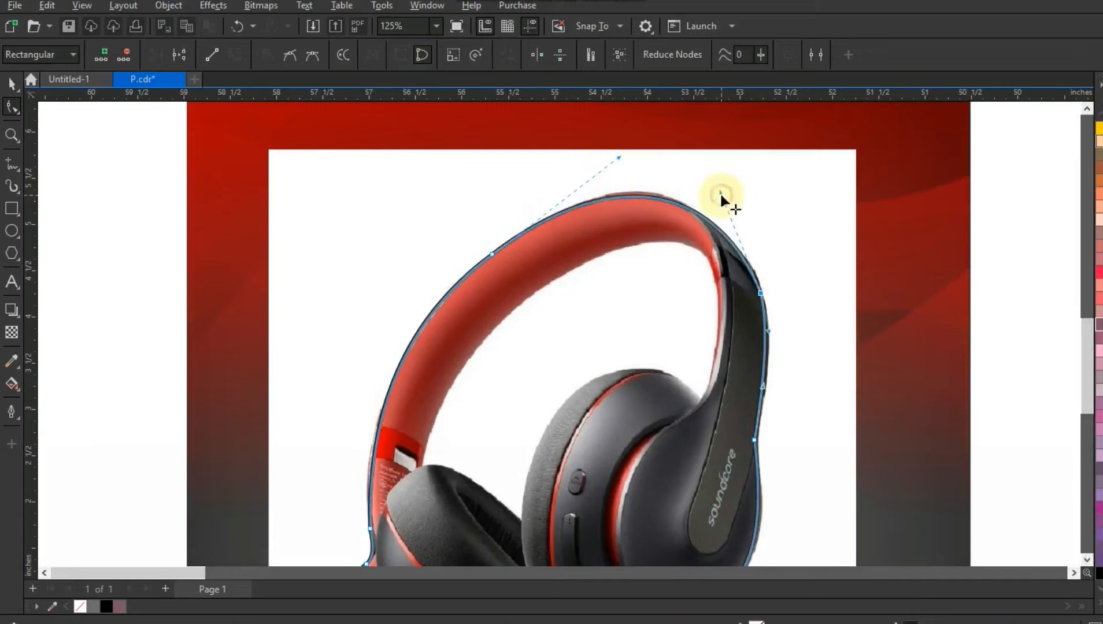
# PowerClip the headphones image inside the traced outline and remove the outline's stroke
pyautogui.hotkey('shift', 'F2')
pyautogui.press('space')
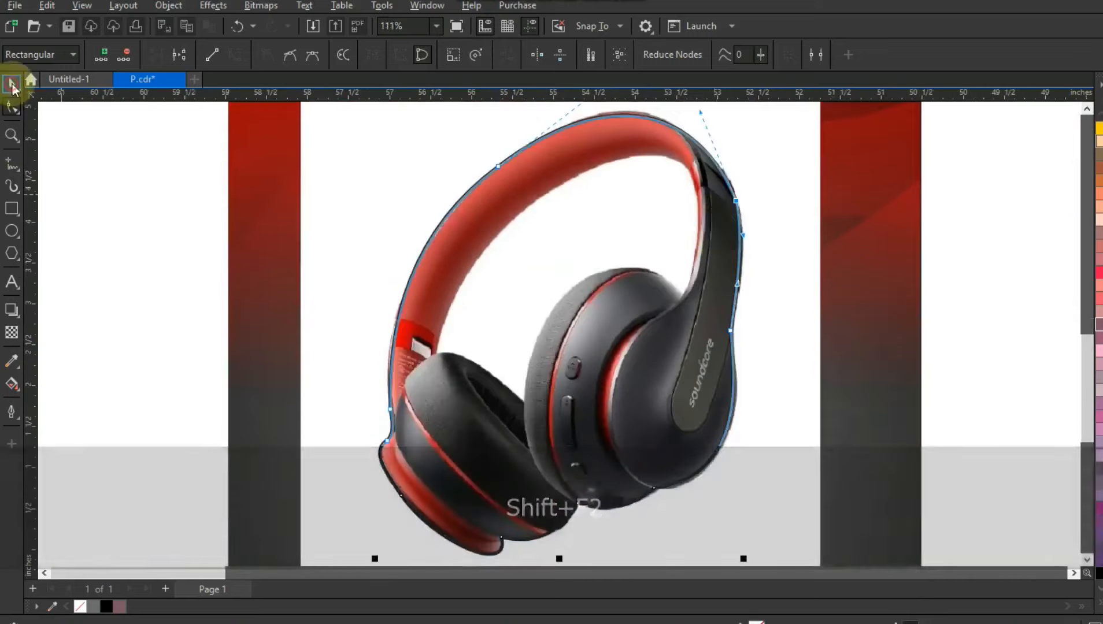
pyautogui.rightClick(794, 293)
pyautogui.click(837, 414)
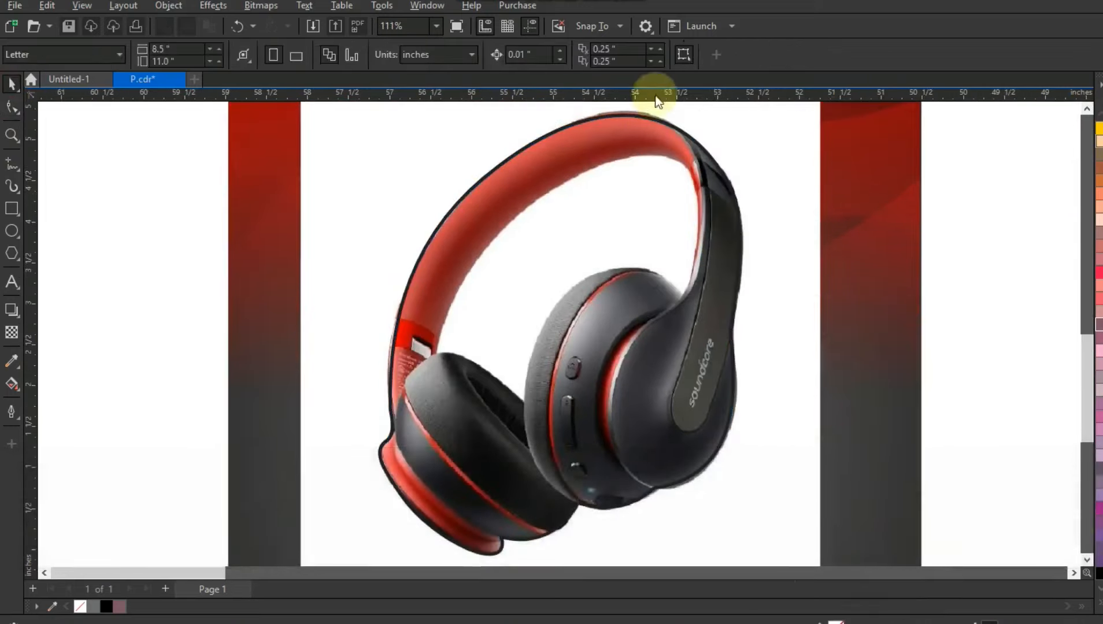
pyautogui.click(647, 115)
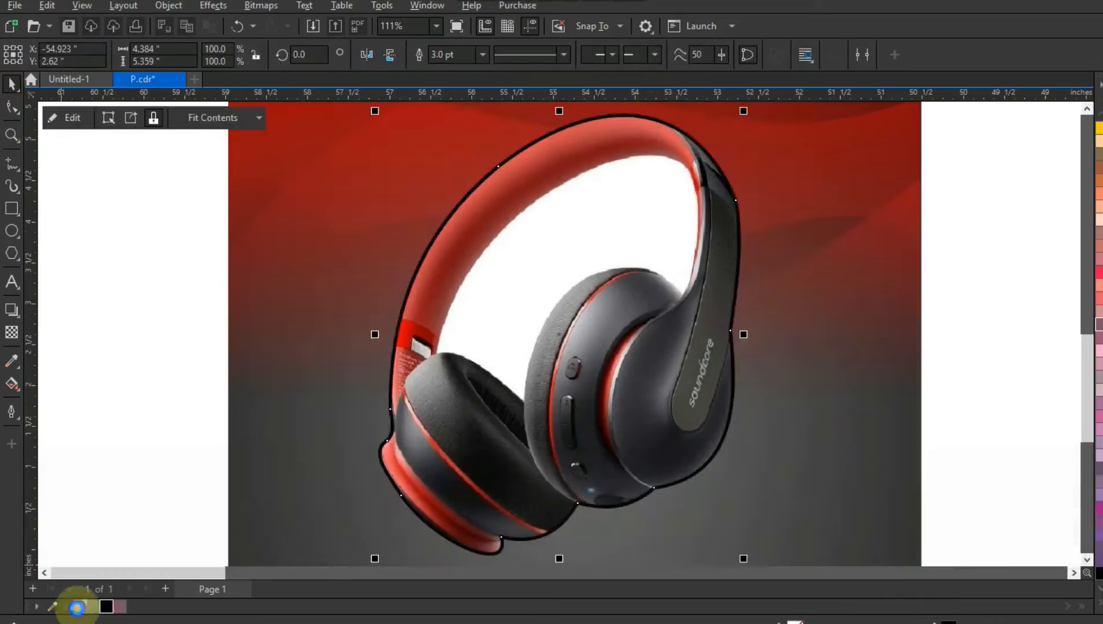
pyautogui.click(82, 293)
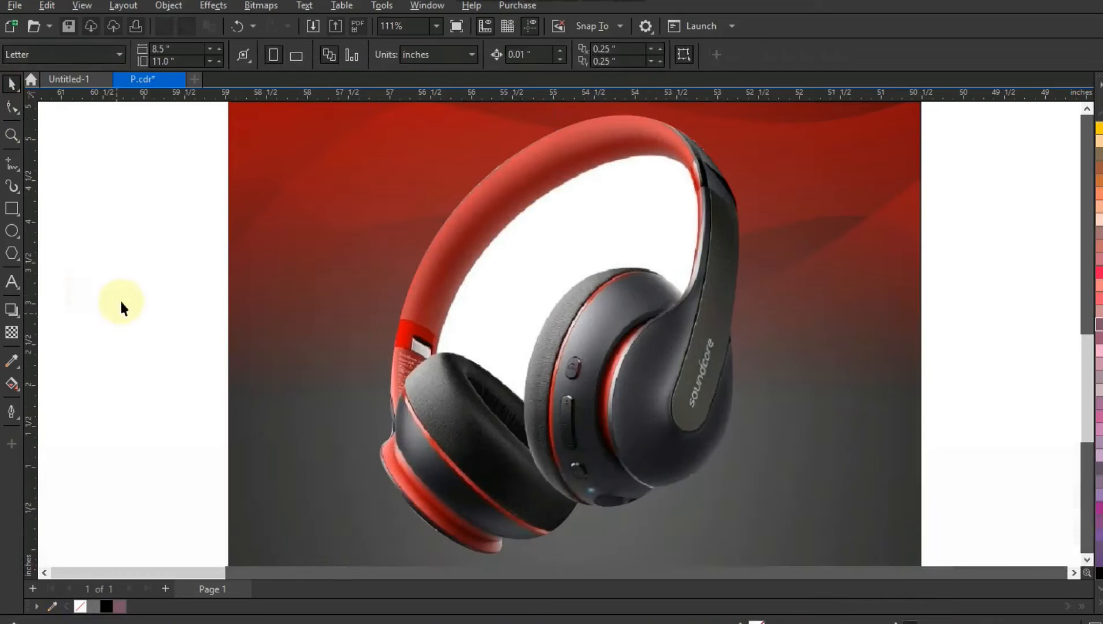
# Trace the white opening between the headband and ear cups with a closed freehand outline and curve it to the edges
pyautogui.click(12, 135)
pyautogui.moveTo(341, 121); pyautogui.dragTo(782, 458)
pyautogui.click(13, 166)
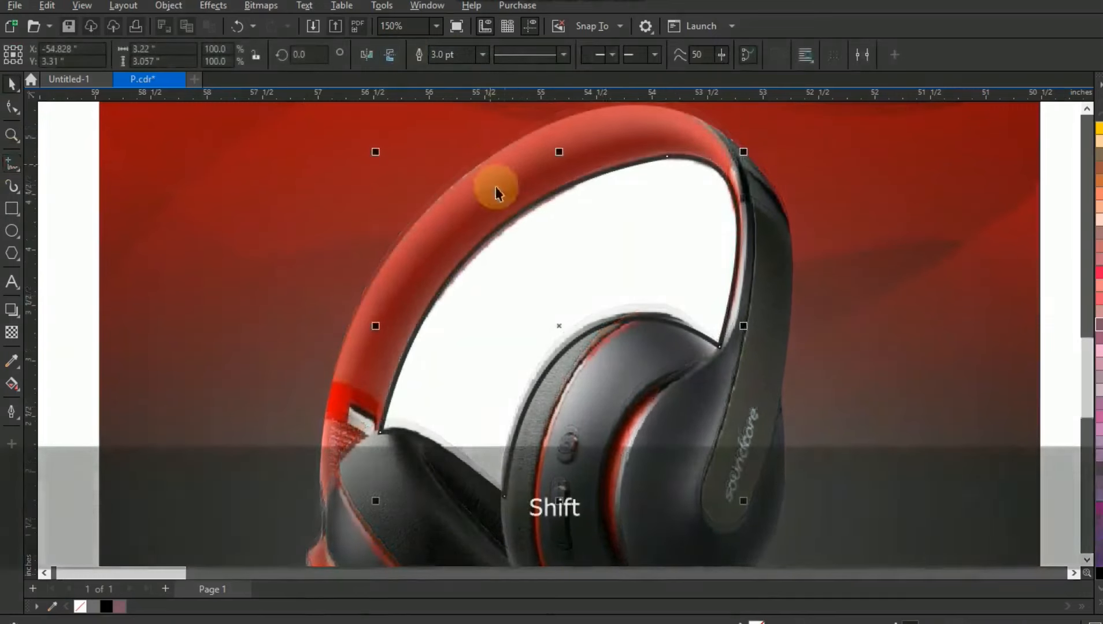
# Combine the inner opening's outline with the headphones PowerClip to cut out the white area
pyautogui.click(540, 195)
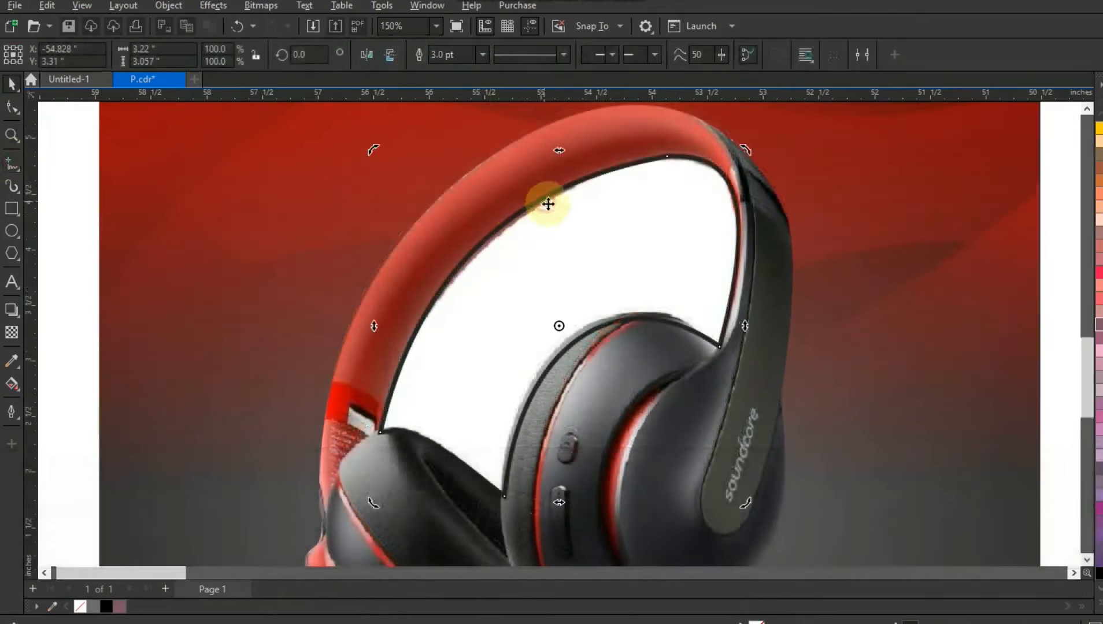
pyautogui.keyDown('shift'); pyautogui.click(546, 149); pyautogui.keyUp('shift')
pyautogui.click(422, 54)
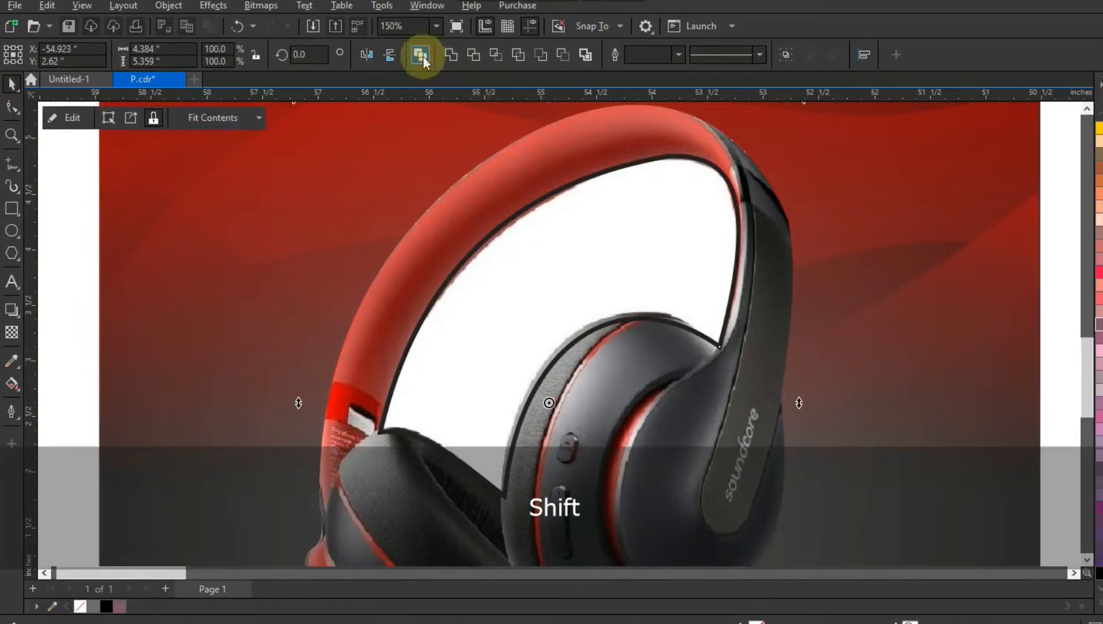
pyautogui.press('F3')
pyautogui.press('F3')
pyautogui.press('Escape')
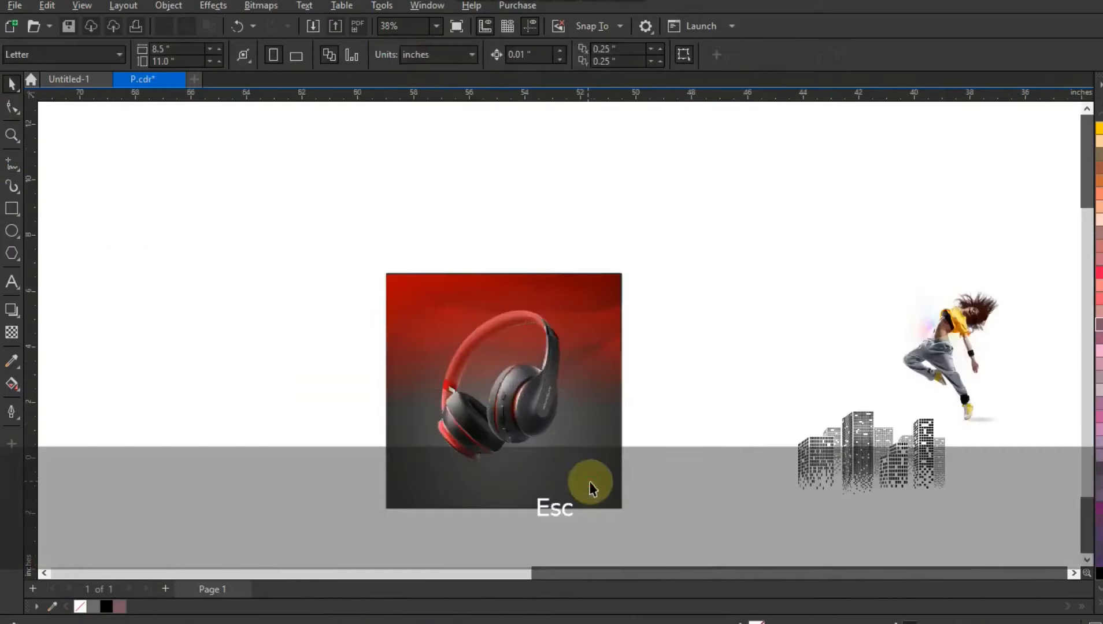
# Open the contents of the headphones PowerClip for editing
pyautogui.click(591, 487)
pyautogui.hotkey('shift', 'F2')
pyautogui.press('Escape')
pyautogui.click(584, 365)
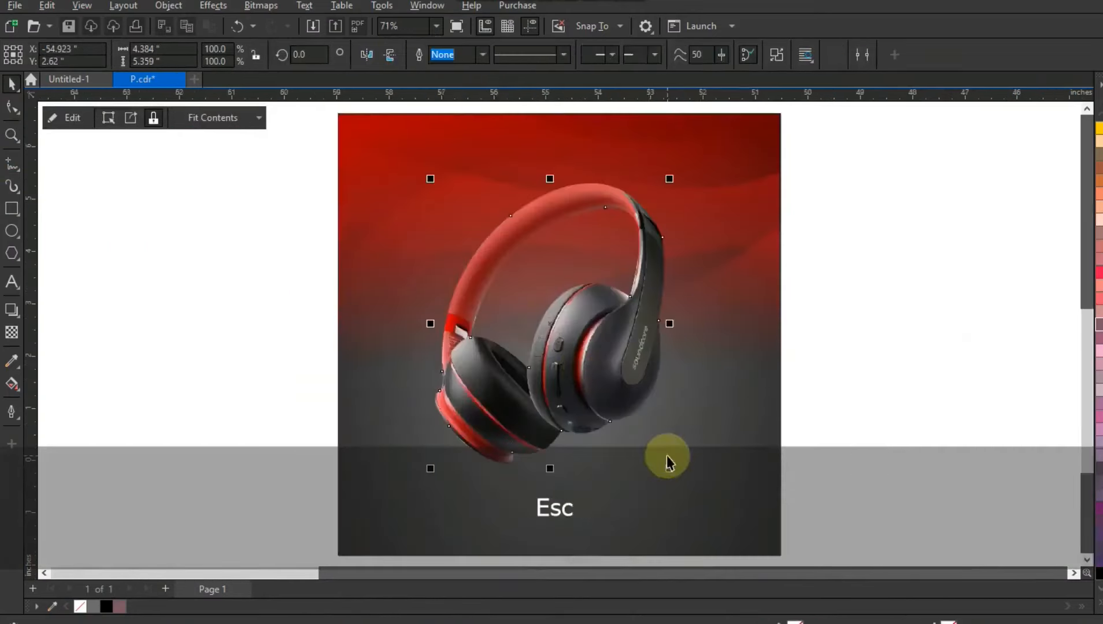
pyautogui.rightClick(601, 372)
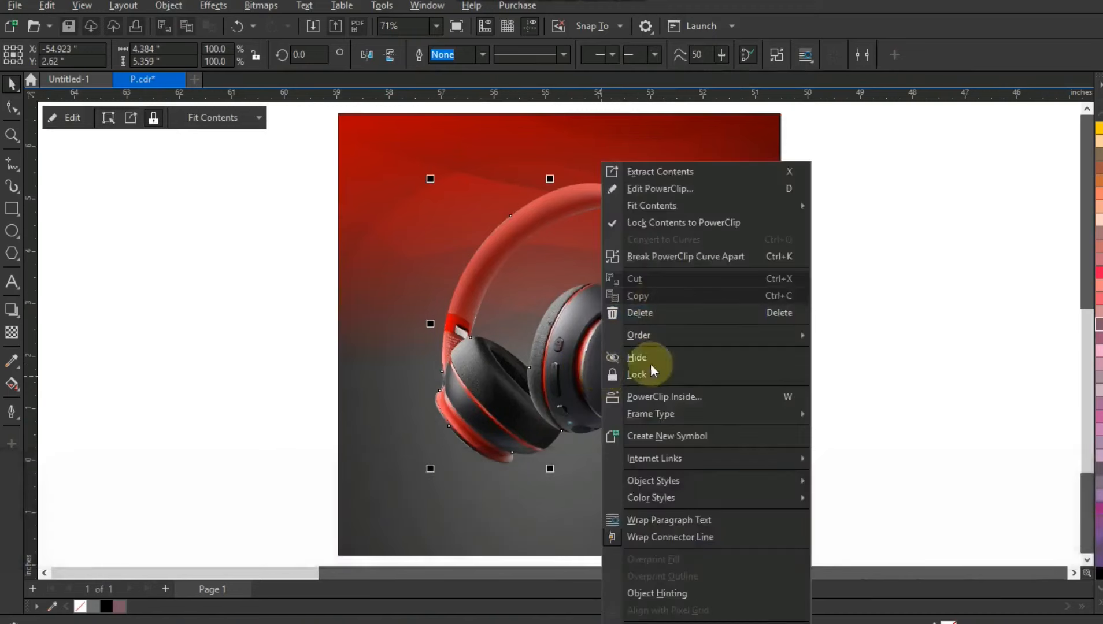
pyautogui.click(659, 188)
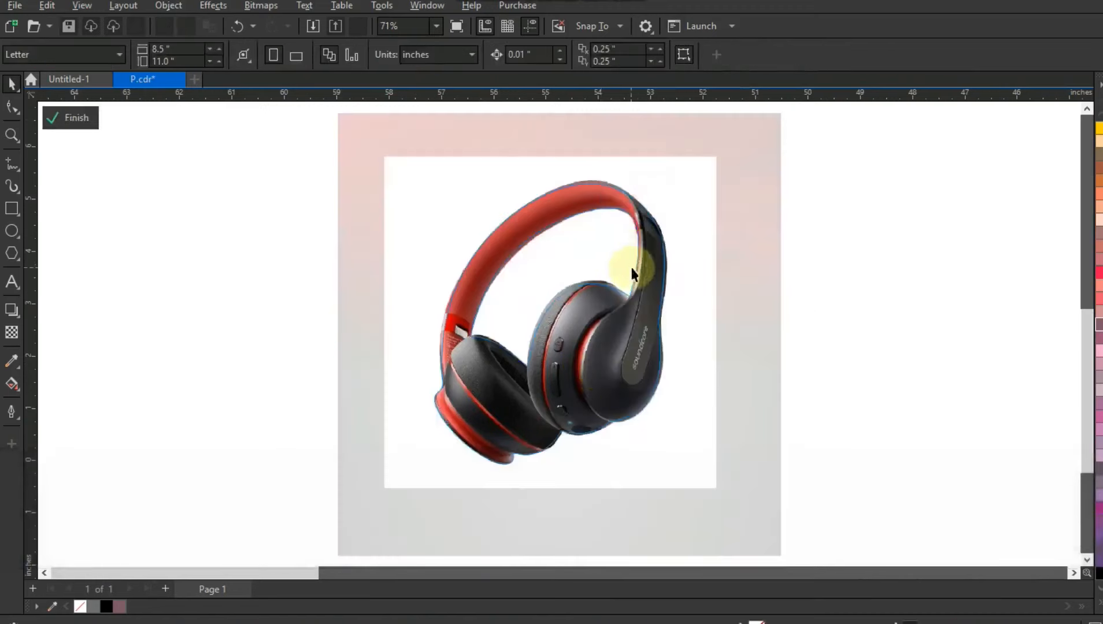
# Set the headphones bitmap's brightness to 5 and contrast to 40, and finish editing the PowerClip
pyautogui.click(214, 6)
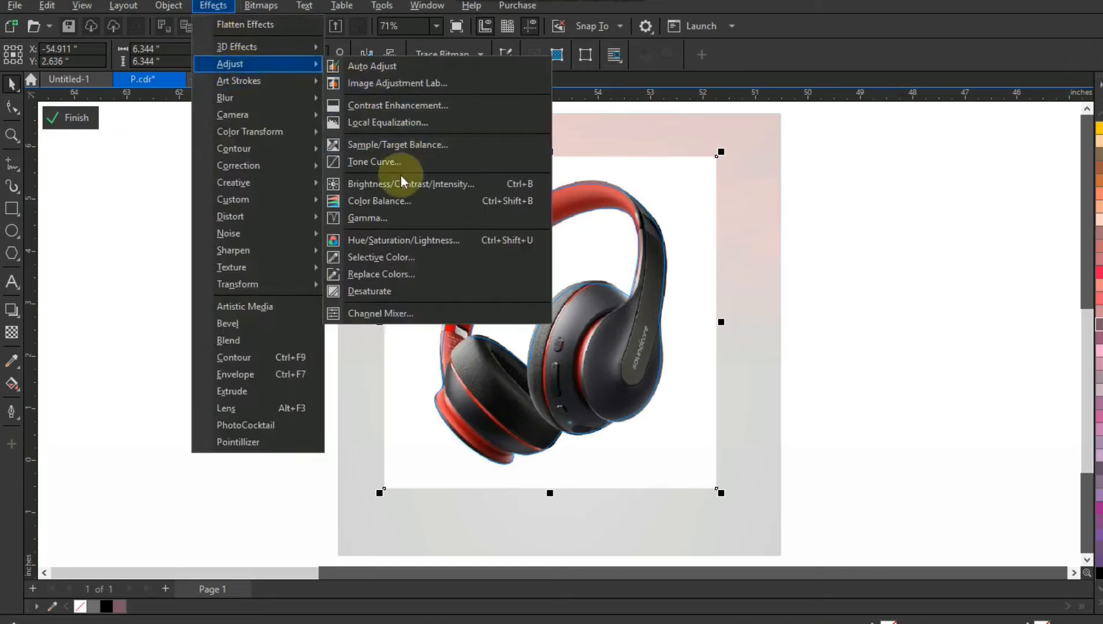
pyautogui.click(403, 185)
pyautogui.moveTo(582, 242); pyautogui.dragTo(844, 234)
pyautogui.moveTo(827, 284); pyautogui.dragTo(860, 285)
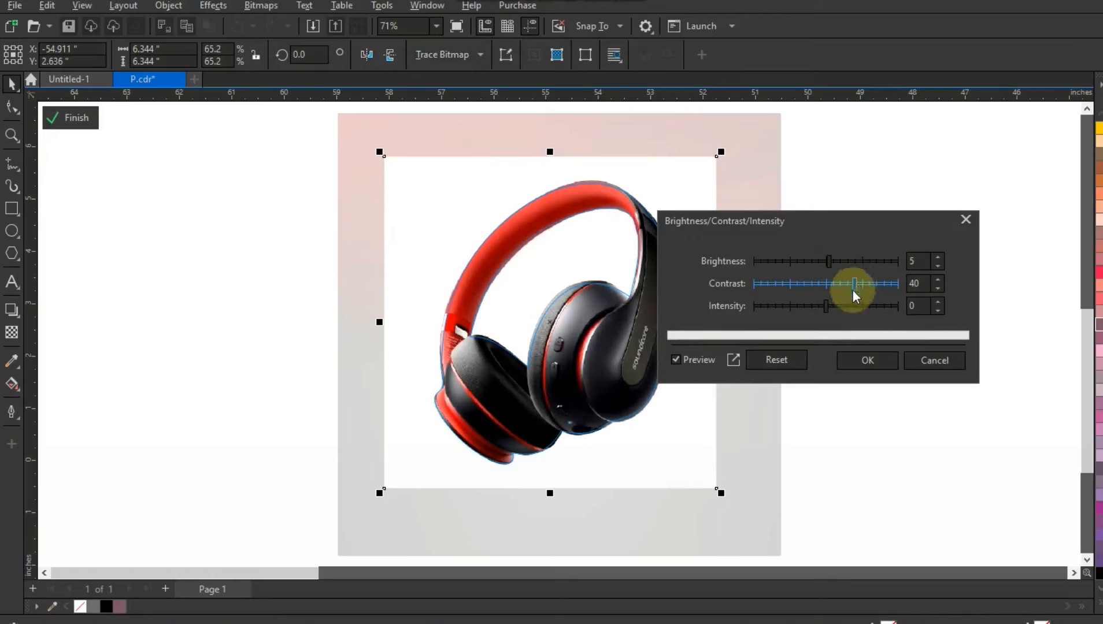
pyautogui.click(868, 360)
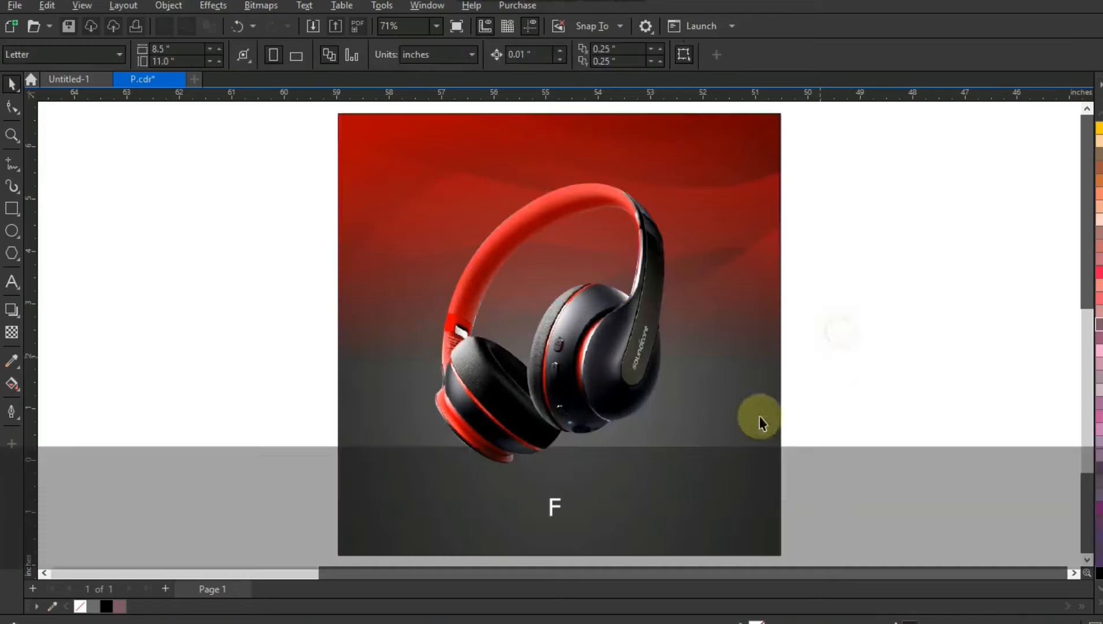
# Enlarge the city skyline bitmap to about 9.4 by 5.7 inches
pyautogui.click(692, 446)
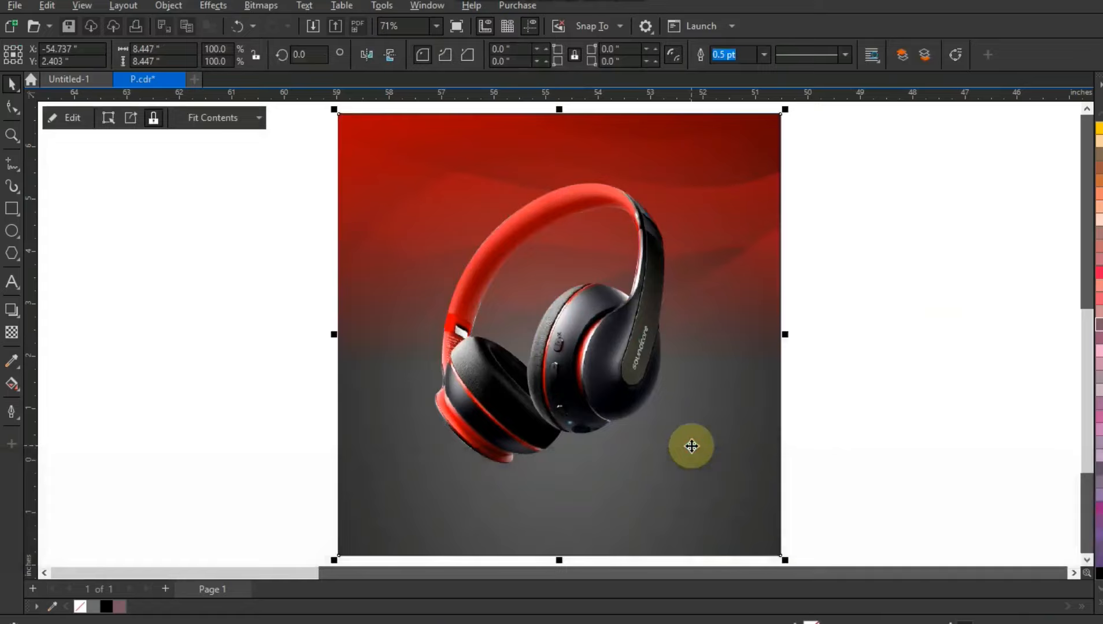
pyautogui.press('F4')
pyautogui.click(768, 374)
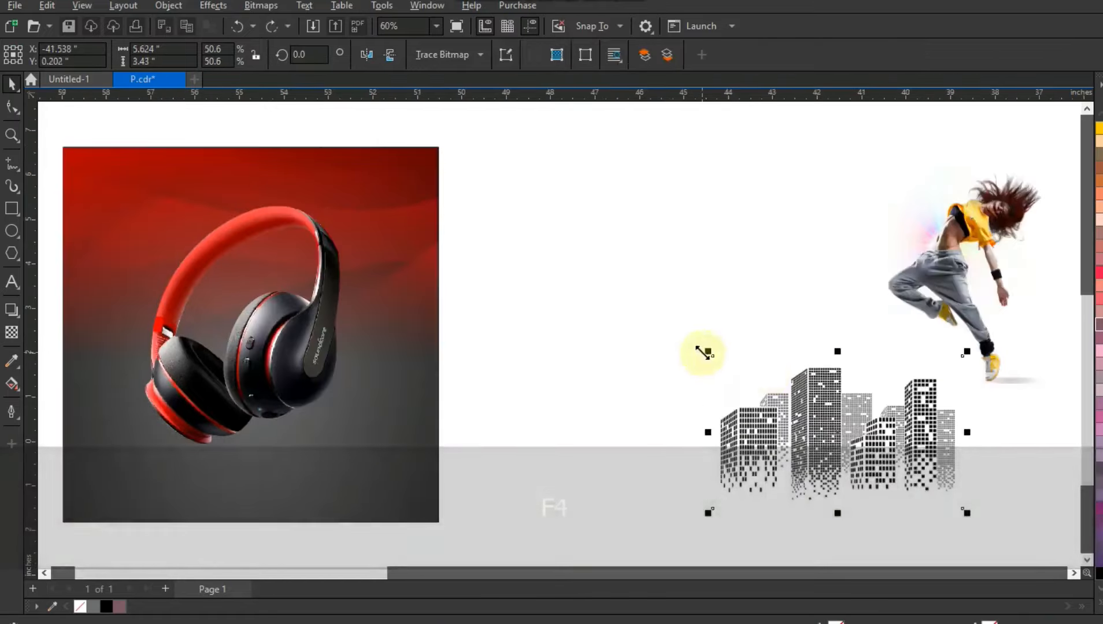
pyautogui.moveTo(702, 352); pyautogui.dragTo(538, 248)
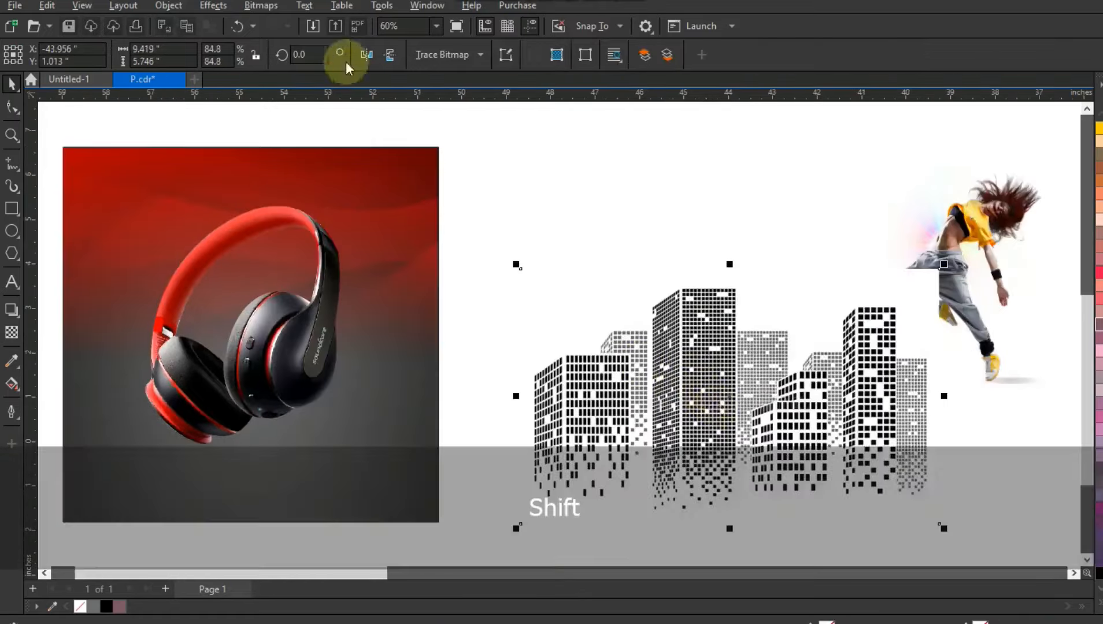
# Convert the city skyline bitmap to 1-bit black and white with the Line Art method
pyautogui.hotkey('shift', 'F2')
pyautogui.click(275, 9)
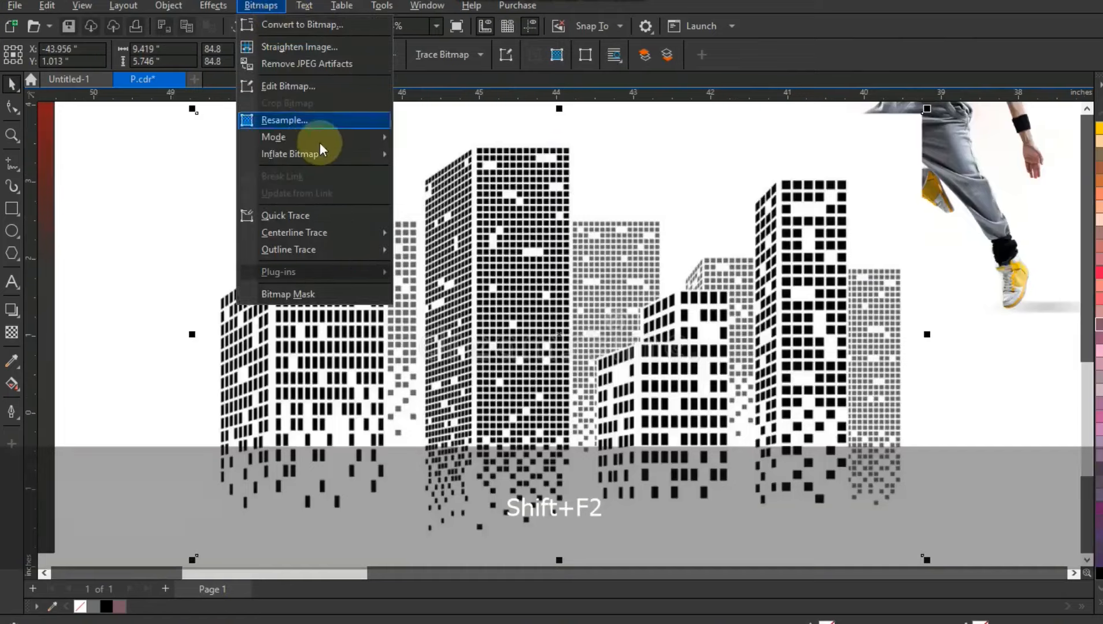
pyautogui.moveTo(347, 138)
pyautogui.click(426, 144)
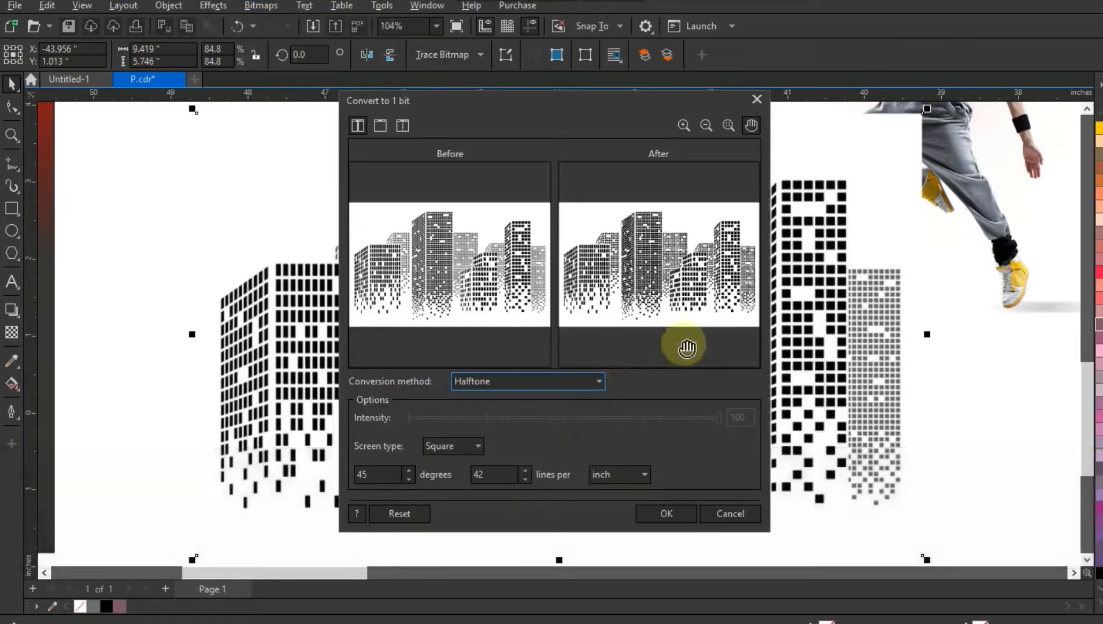
pyautogui.click(552, 374)
pyautogui.click(534, 400)
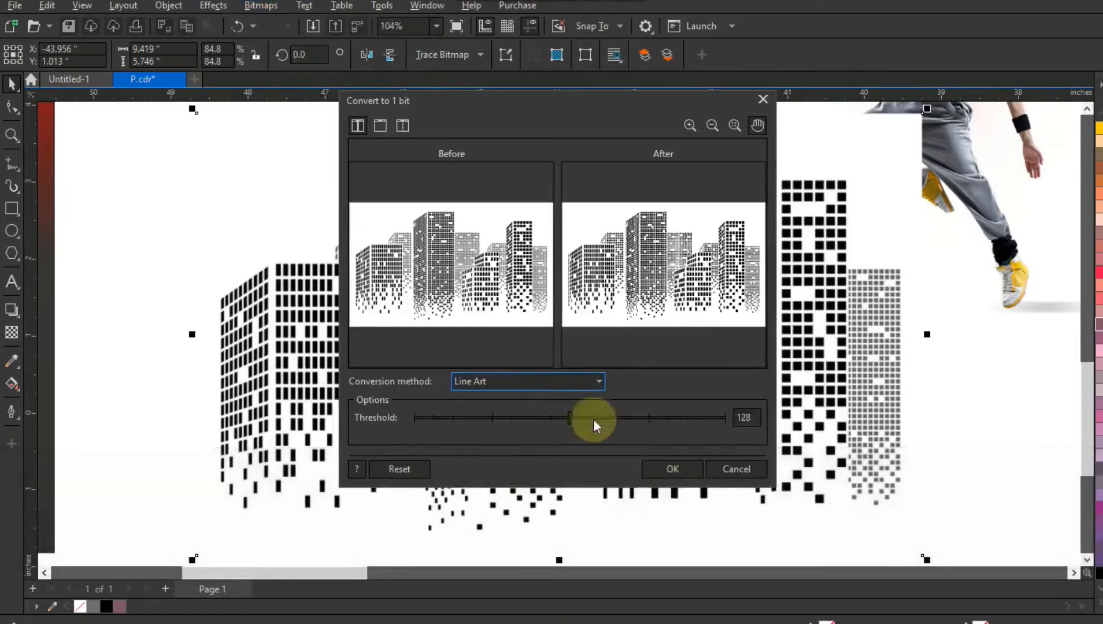
pyautogui.click(668, 469)
# Outline-trace the skyline bitmap as a low quality image with detail set to 98
pyautogui.rightClick(546, 375)
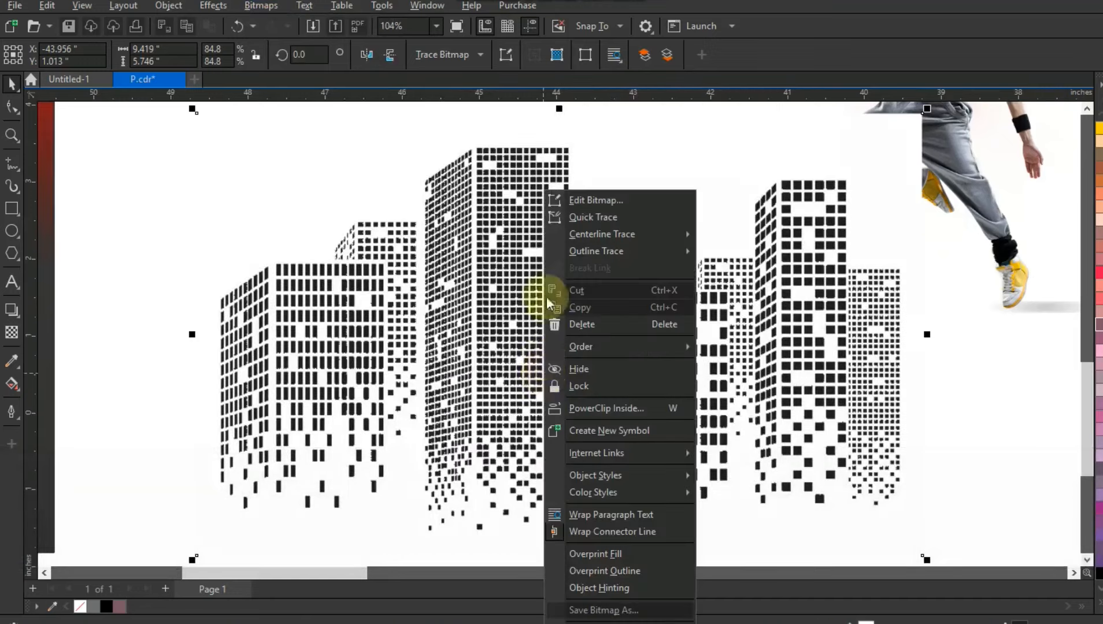
pyautogui.moveTo(615, 252)
pyautogui.click(751, 323)
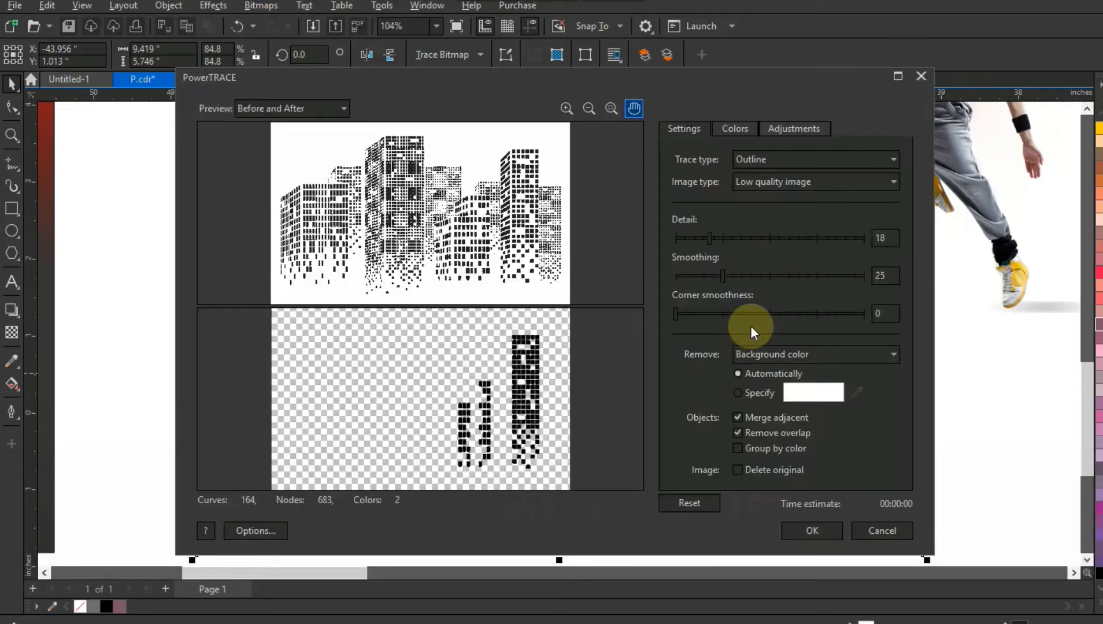
pyautogui.click(862, 237)
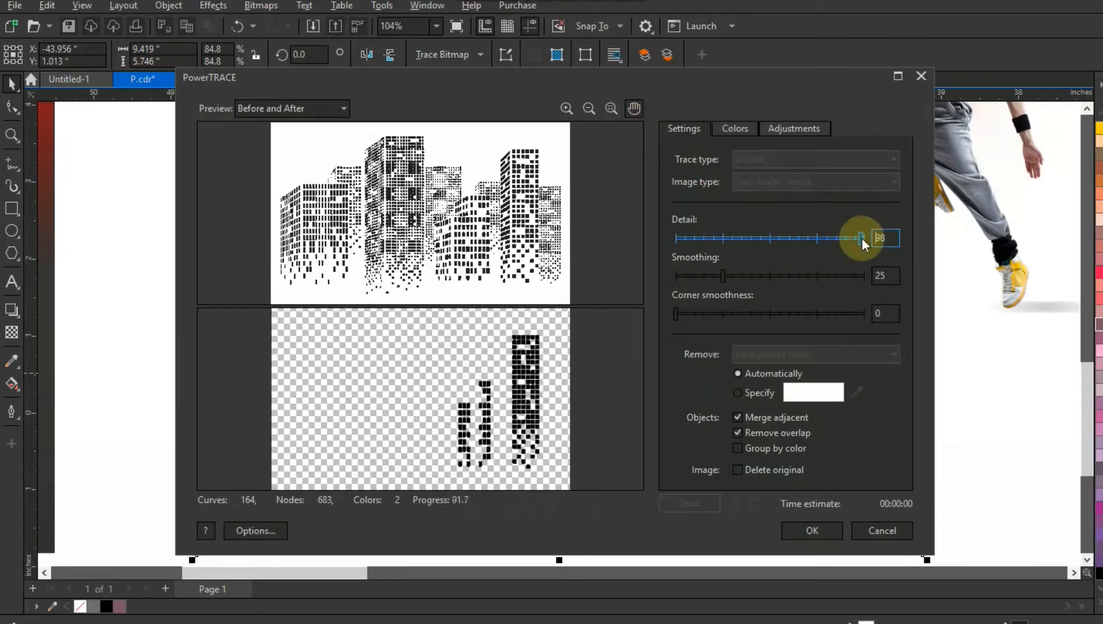
pyautogui.click(798, 534)
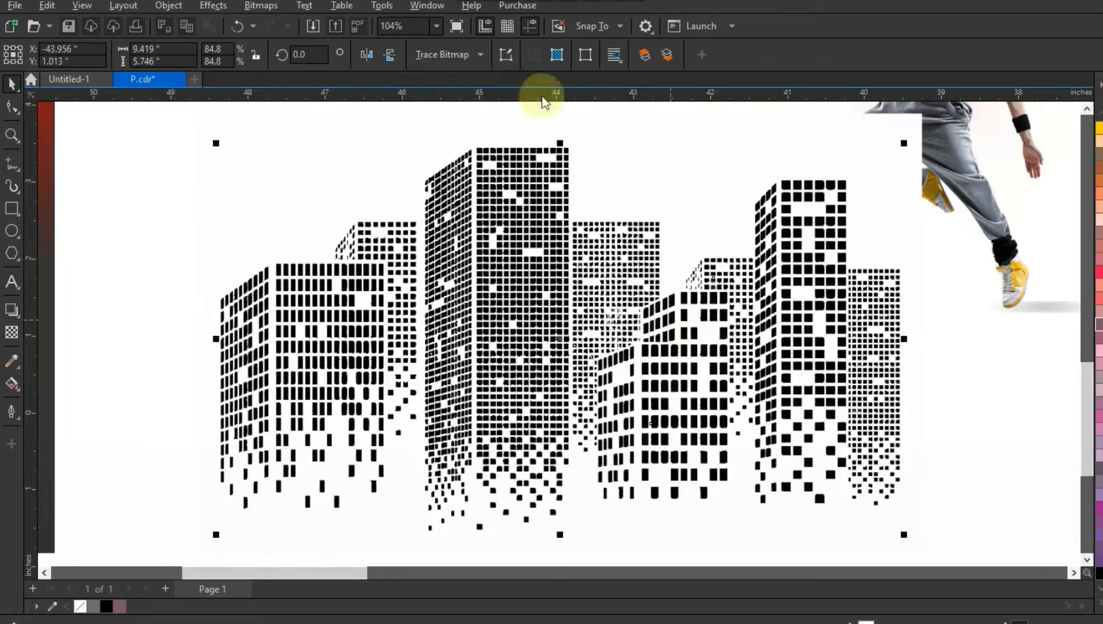
# Move the traced skyline onto the square background, bring it to the front and centre it horizontally on the square
pyautogui.click(612, 305)
pyautogui.press('F3')
pyautogui.moveTo(560, 331); pyautogui.dragTo(200, 240)
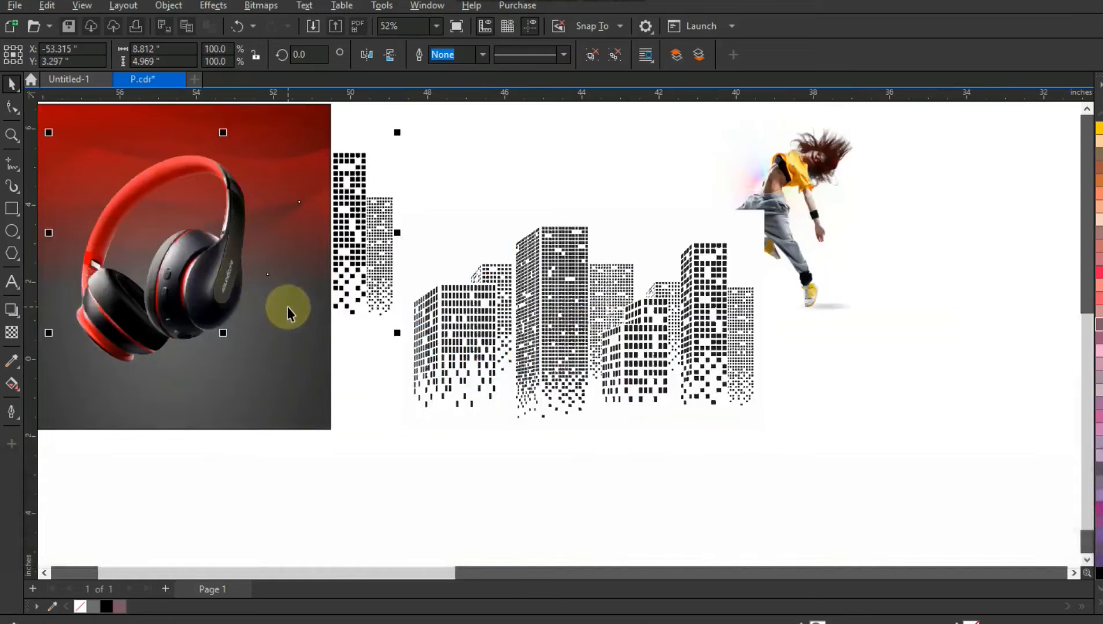
pyautogui.press('shift+Pause')
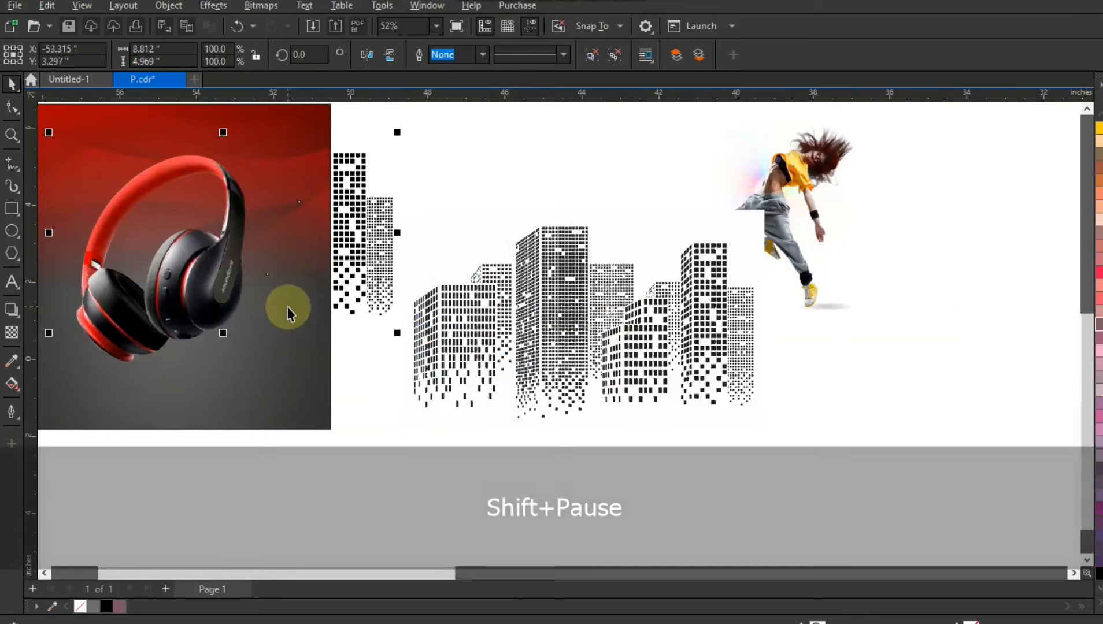
pyautogui.hotkey('shift', 'pageup')
pyautogui.keyDown('shift'); pyautogui.click(268, 367); pyautogui.keyUp('shift')
pyautogui.press('c')
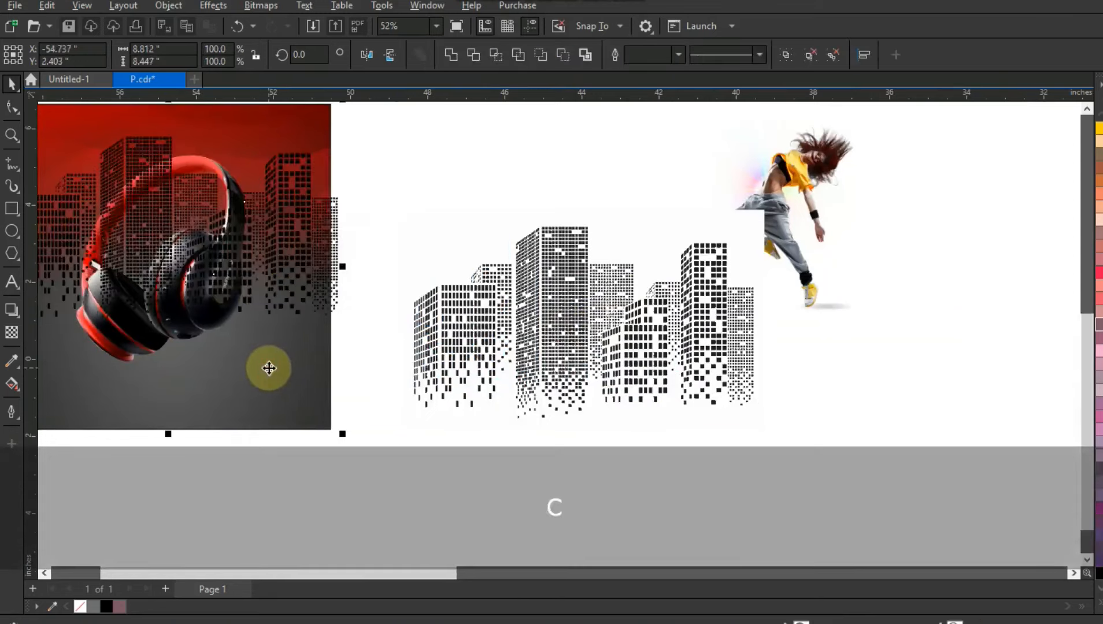
# Shrink the traced skyline to about 7.6 by 4.3 inches and place it behind the headphones
pyautogui.hotkey('shift', 'F2')
pyautogui.press('Escape')
pyautogui.click(750, 333)
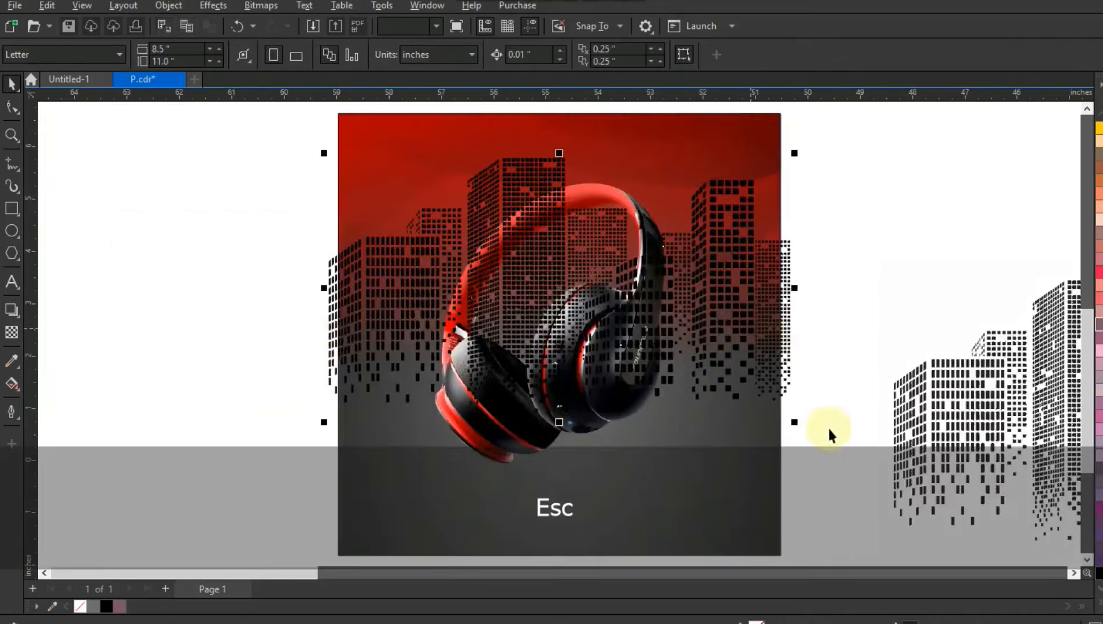
pyautogui.moveTo(793, 423); pyautogui.dragTo(768, 409)
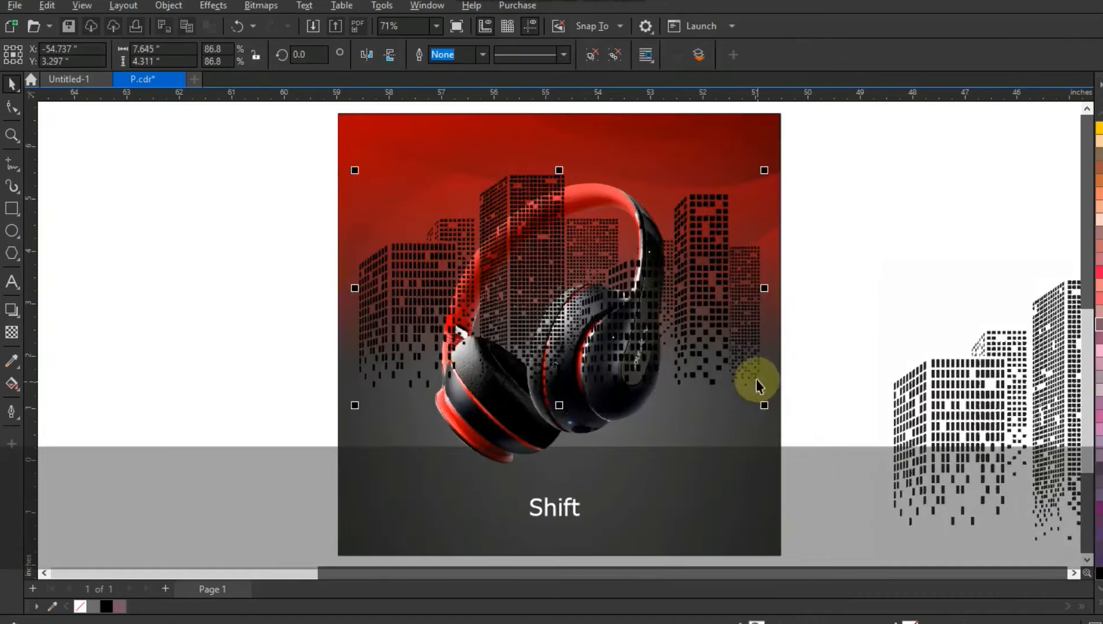
pyautogui.hotkey('ctrl', 'pagedown')
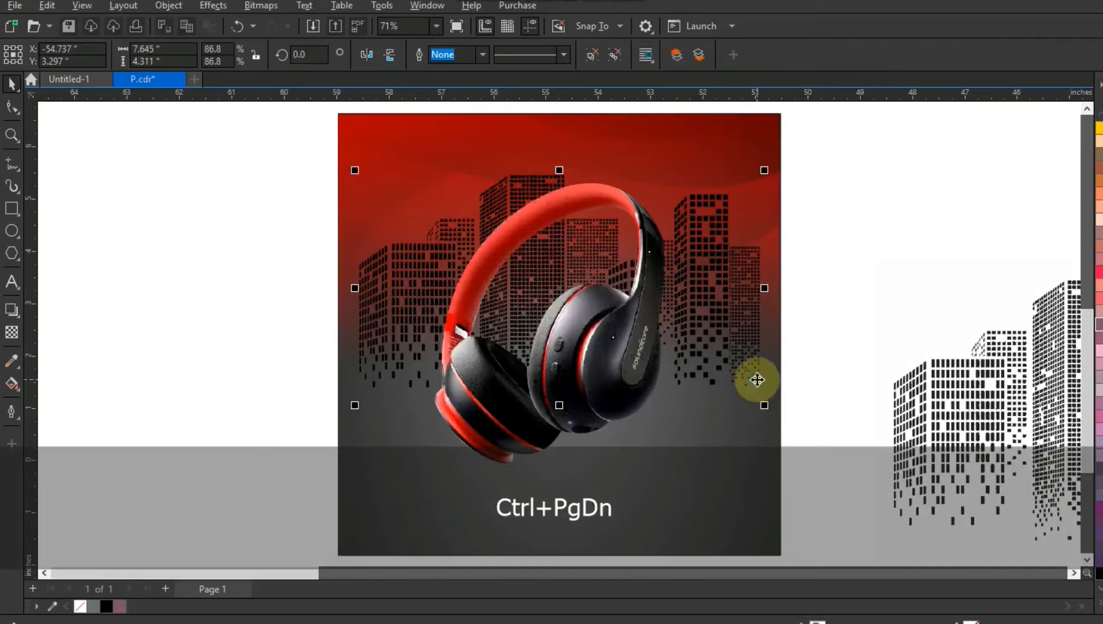
# Lower the traced skyline by about 0.4 inches, scale it to about 7.5 by 4.2 inches and centre it horizontally on the background
pyautogui.press('F3')
pyautogui.press('Escape')
pyautogui.moveTo(709, 394); pyautogui.dragTo(709, 408)
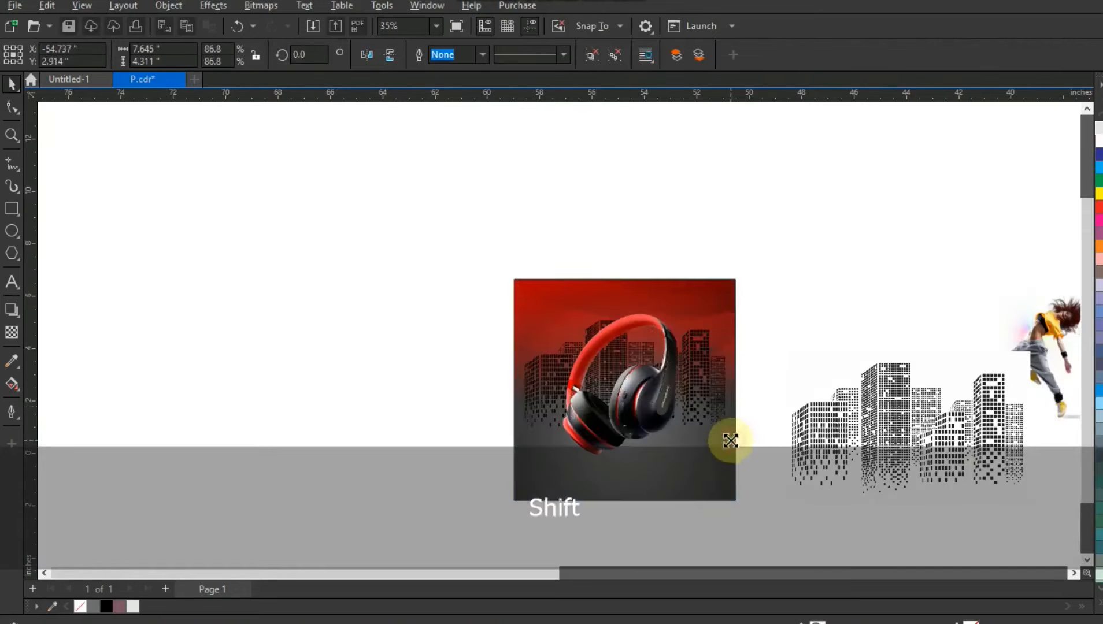
pyautogui.keyDown('shift'); pyautogui.click(729, 440); pyautogui.keyUp('shift')
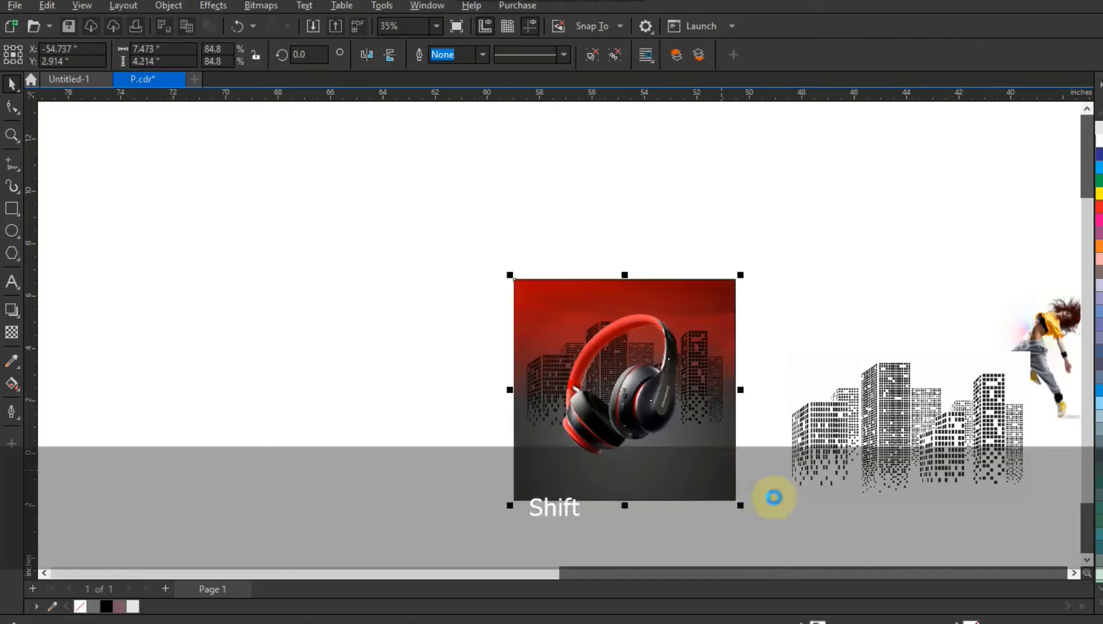
pyautogui.click(776, 498)
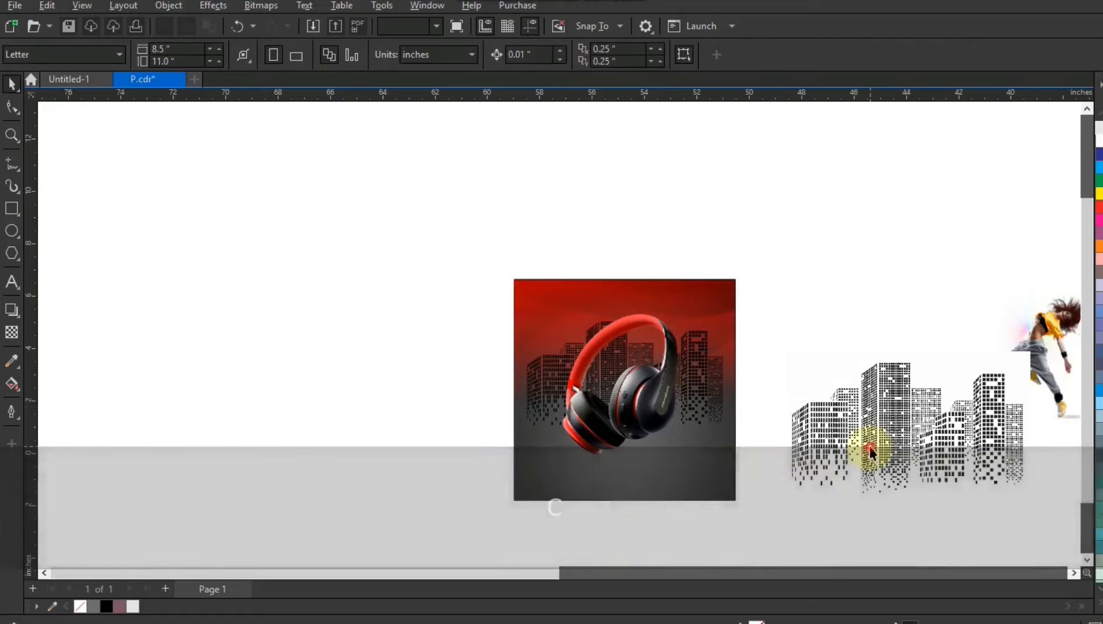
# Delete the original skyline bitmap, and move the dancer image over the headphones in front of all objects
pyautogui.click(870, 447)
pyautogui.press('Delete')
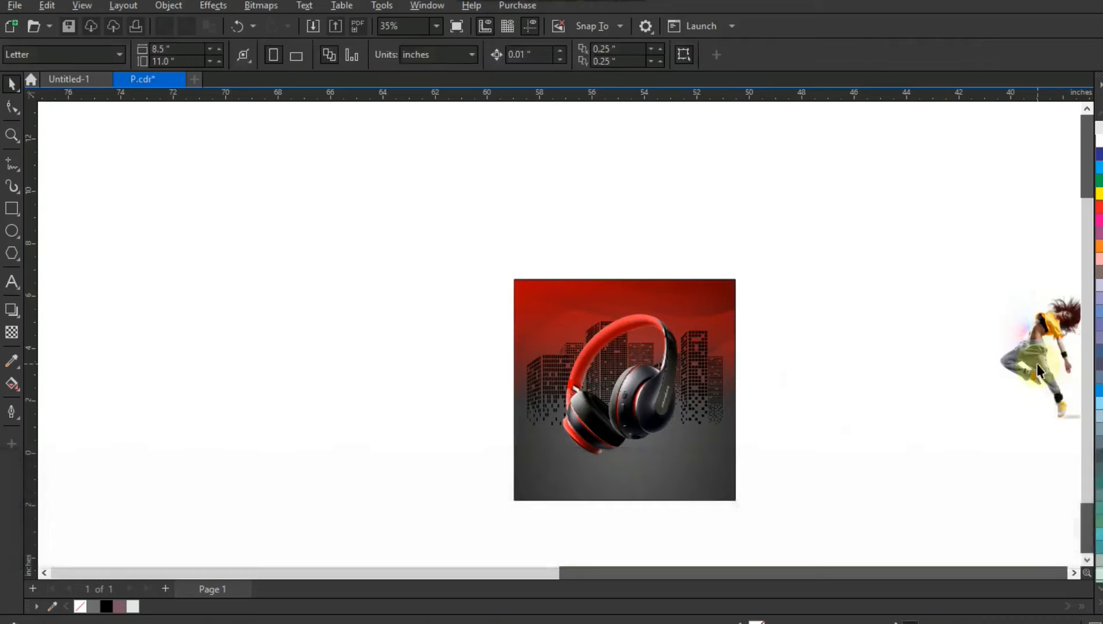
pyautogui.click(1037, 363)
pyautogui.moveTo(1018, 417); pyautogui.dragTo(621, 381)
pyautogui.press('shift')
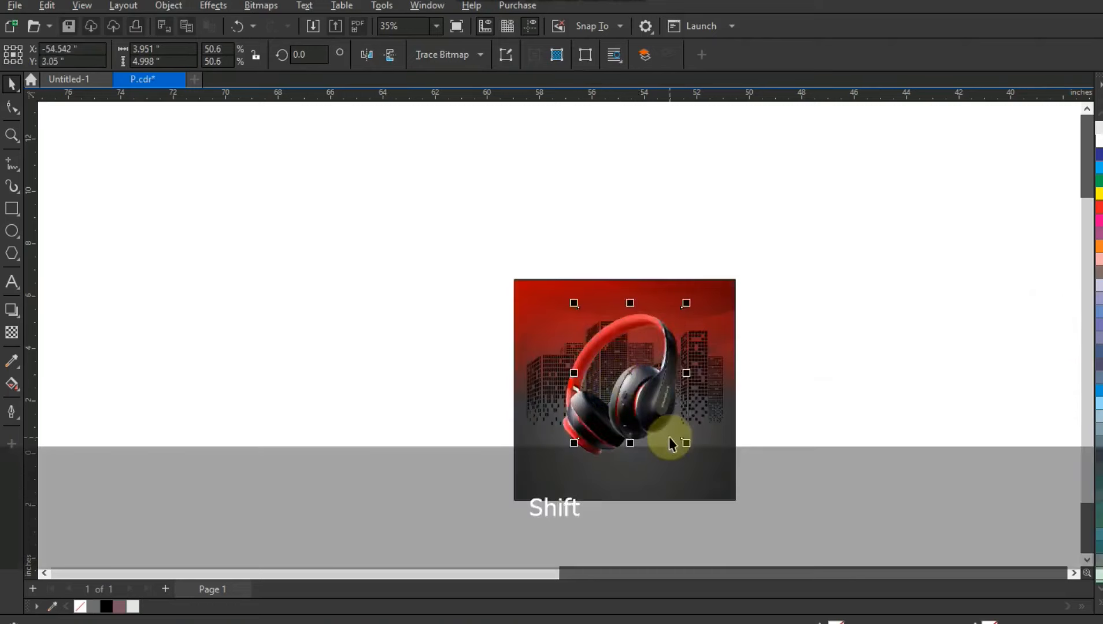
pyautogui.hotkey('shift', 'pageup')
# Enlarge the dancer image to about 5.1 by 6.4 inches and position it over the right side of the headphones
pyautogui.click(714, 489)
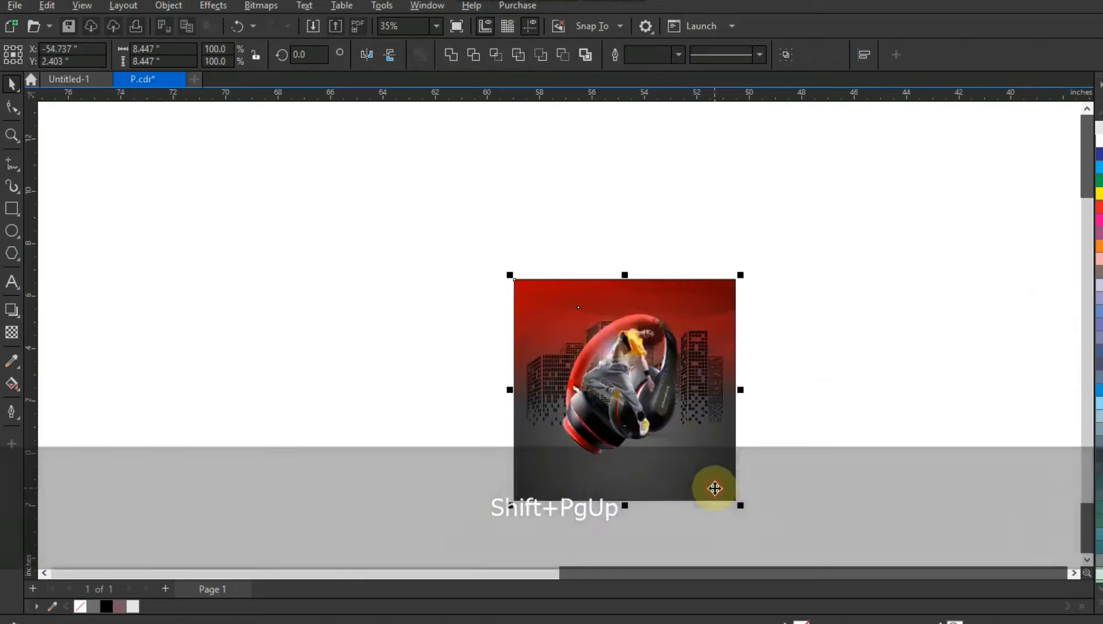
pyautogui.hotkey('shift', 'F2')
pyautogui.press('Escape')
pyautogui.click(538, 295)
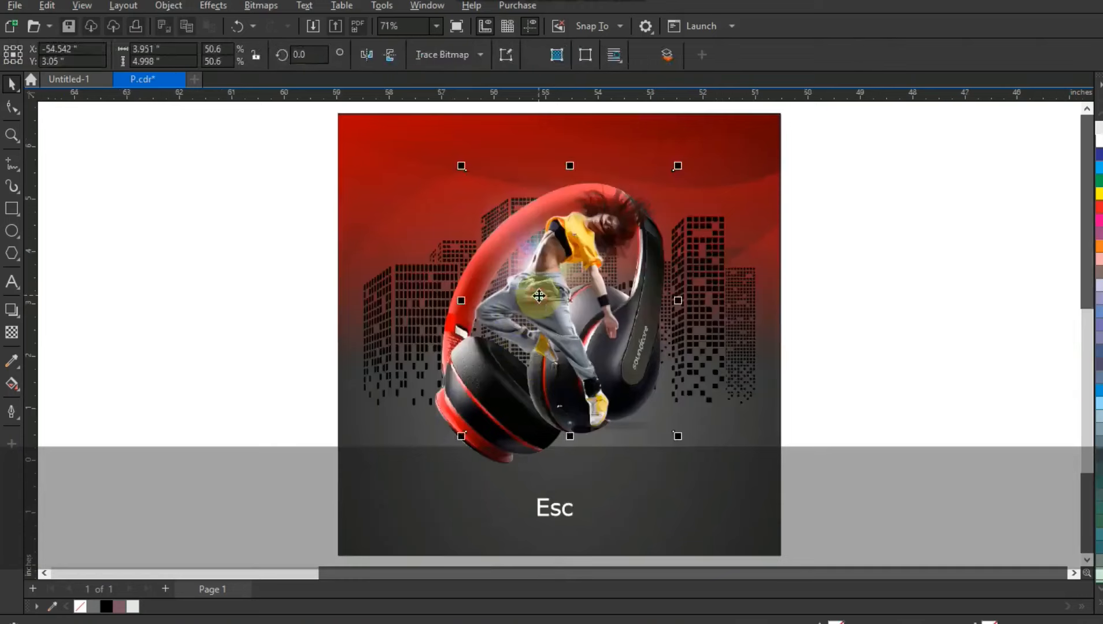
pyautogui.moveTo(680, 437); pyautogui.dragTo(702, 482)
pyautogui.moveTo(570, 349); pyautogui.dragTo(606, 317)
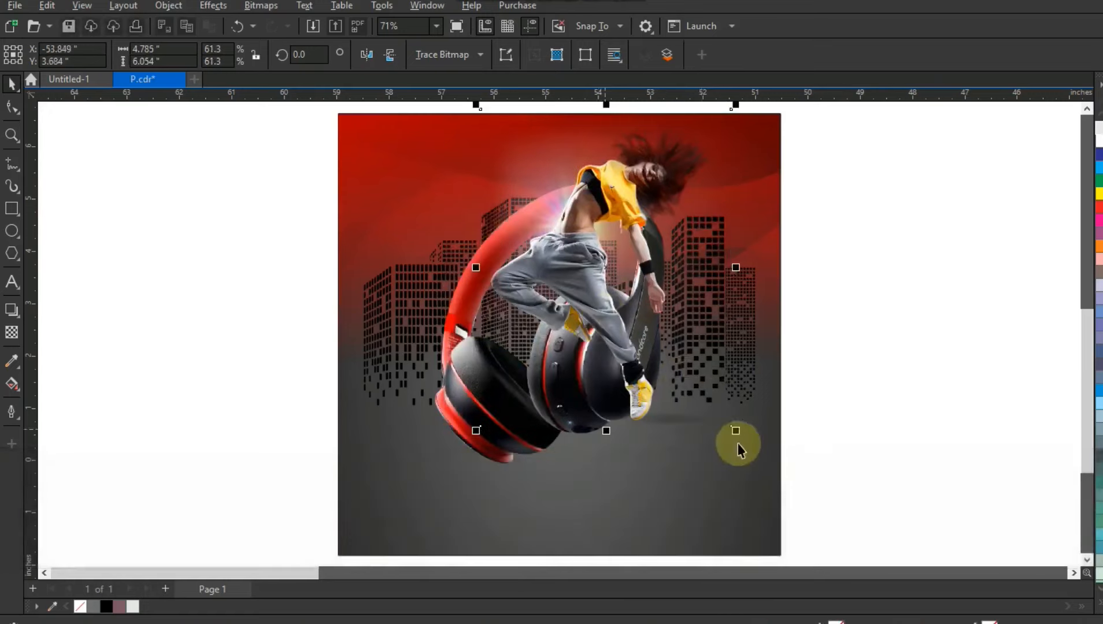
pyautogui.moveTo(733, 430); pyautogui.dragTo(750, 450)
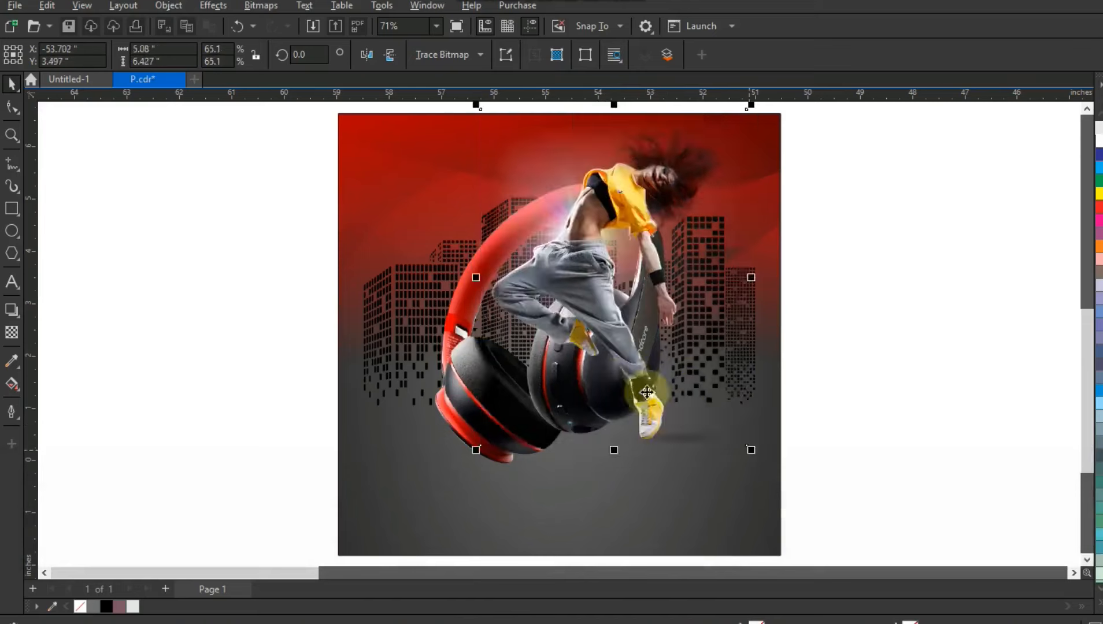
pyautogui.moveTo(645, 375); pyautogui.dragTo(638, 352)
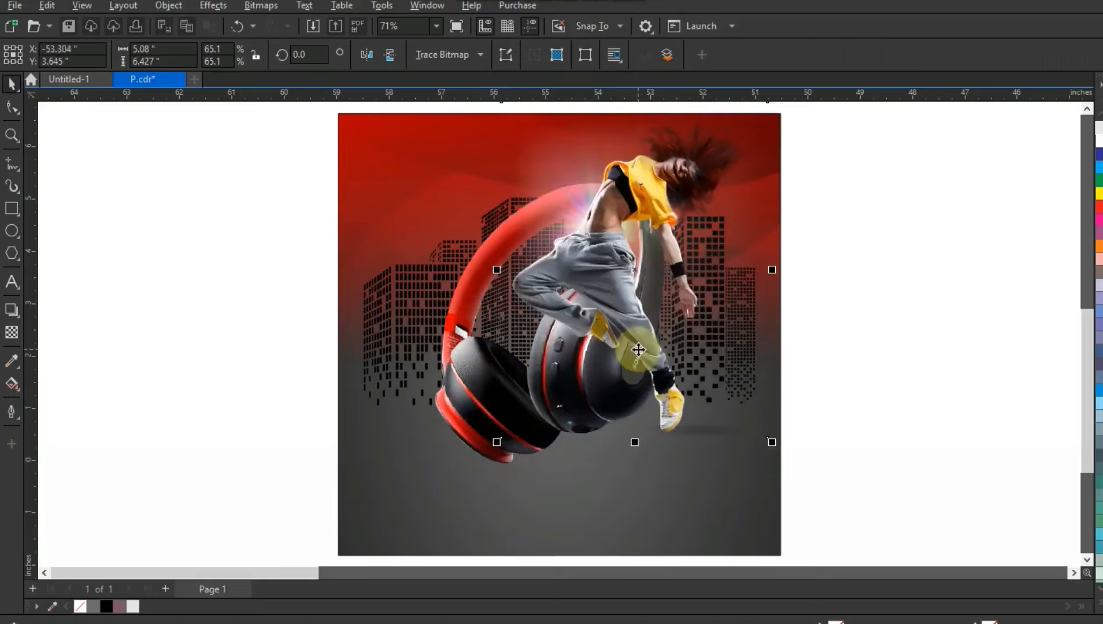
# Move the dancer and the headphones together slightly lower on the background
pyautogui.keyDown('shift'); pyautogui.click(458, 405); pyautogui.keyUp('shift')
pyautogui.moveTo(457, 405); pyautogui.dragTo(458, 429)
pyautogui.click(898, 382)
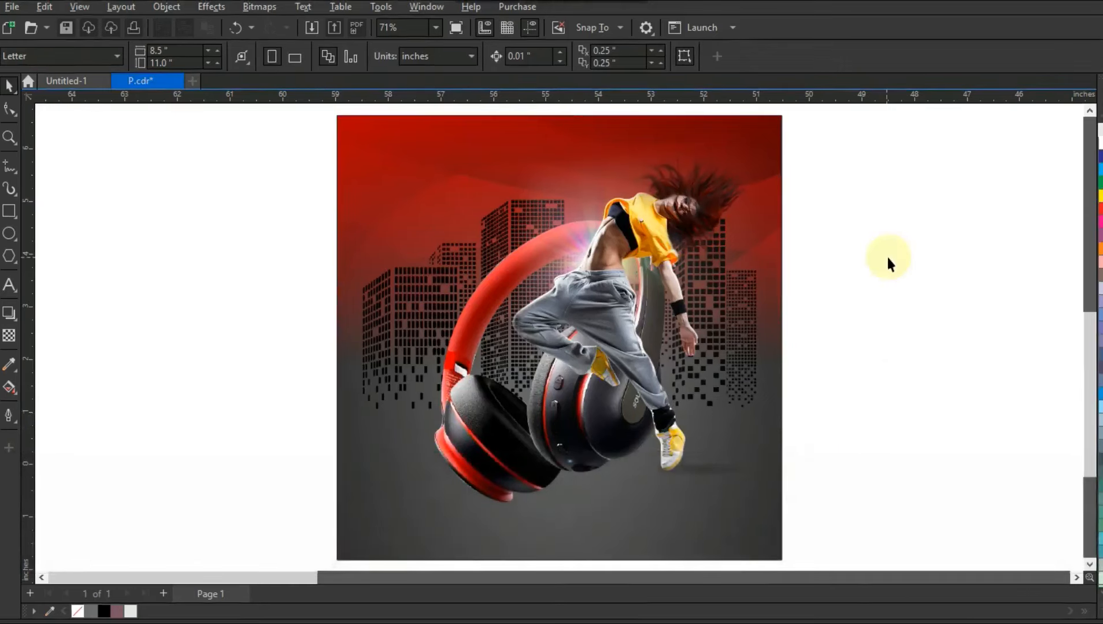
# Bring the headphones to the front, above the dancer
pyautogui.click(470, 441)
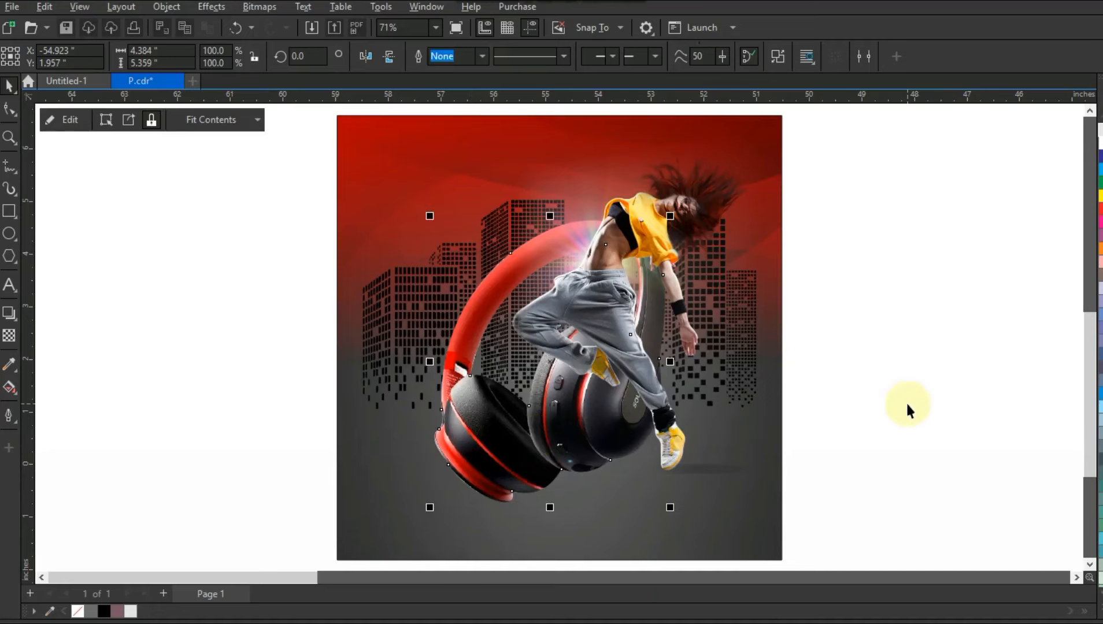
pyautogui.press('shift')
pyautogui.hotkey('shift', 'pageup')
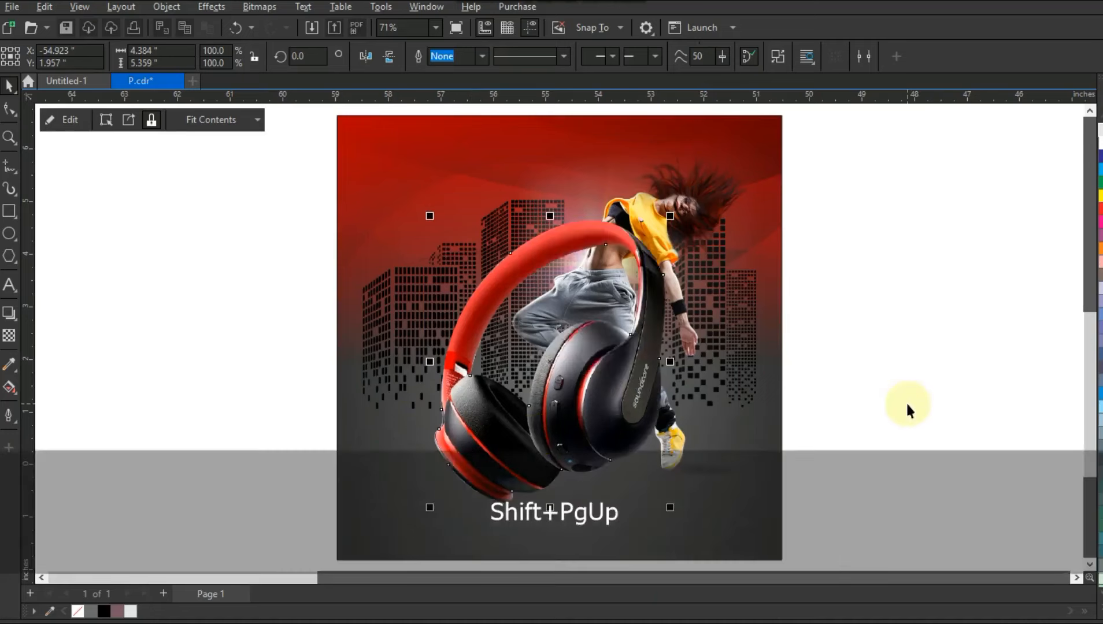
pyautogui.click(860, 398)
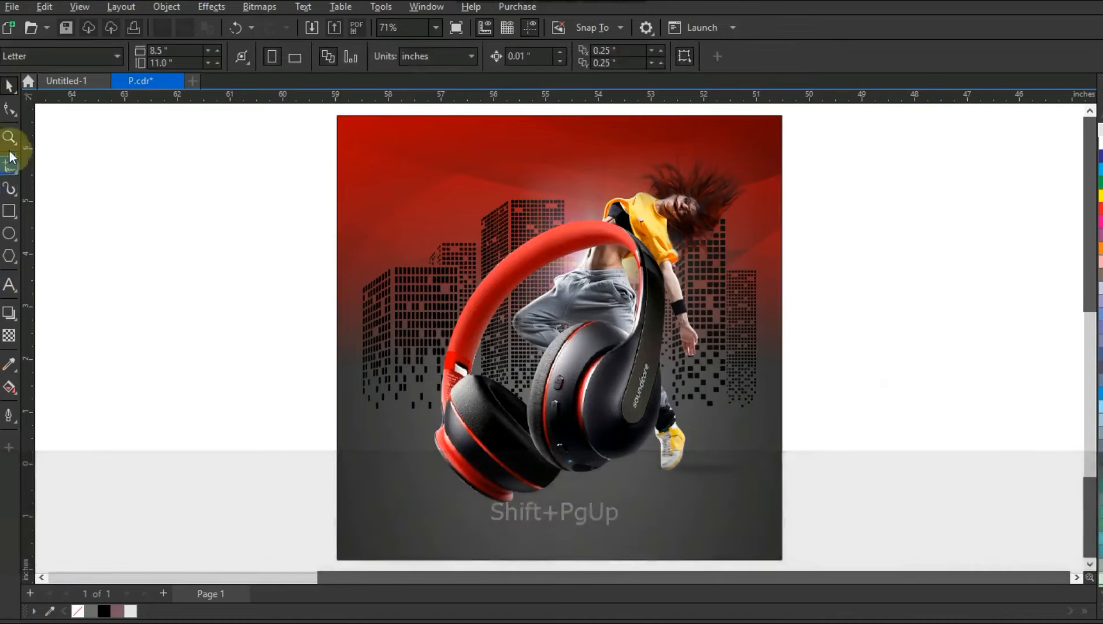
# Draw a closed straight-sided outline over the right ear cup and the band's lower end, and colour its line red
pyautogui.click(9, 137)
pyautogui.moveTo(486, 286); pyautogui.dragTo(746, 492)
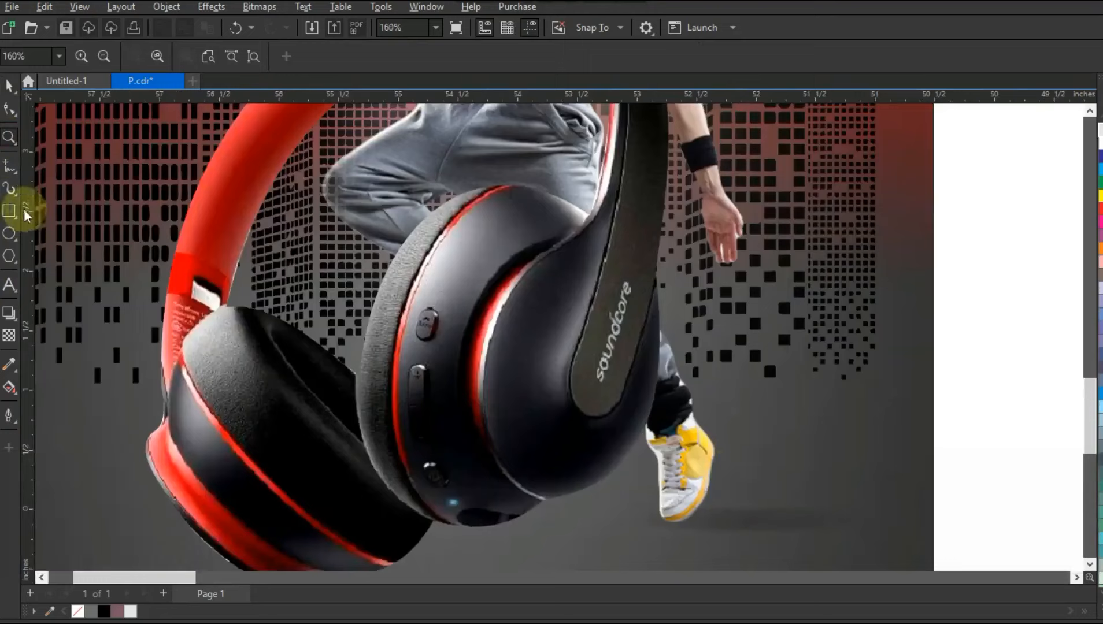
pyautogui.click(9, 168)
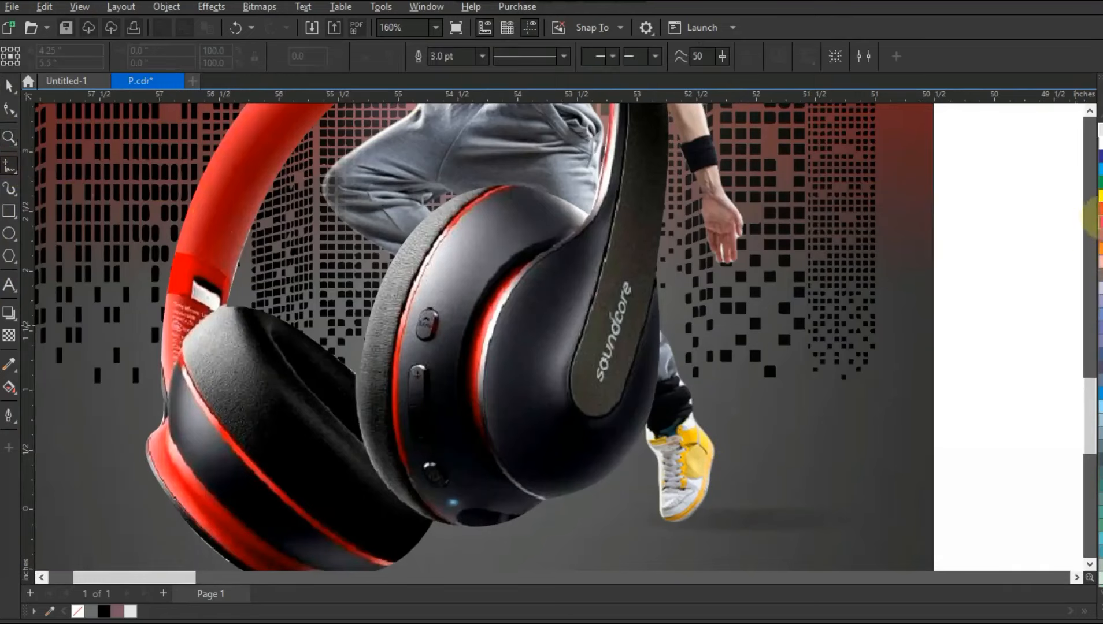
pyautogui.click(592, 216)
pyautogui.click(388, 276)
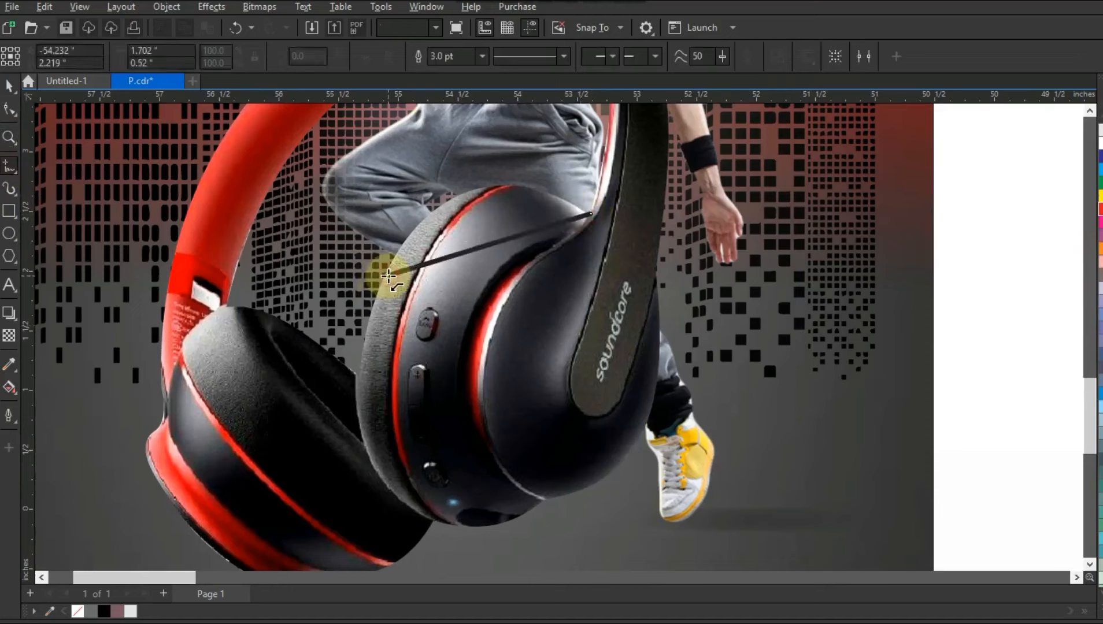
pyautogui.click(637, 430)
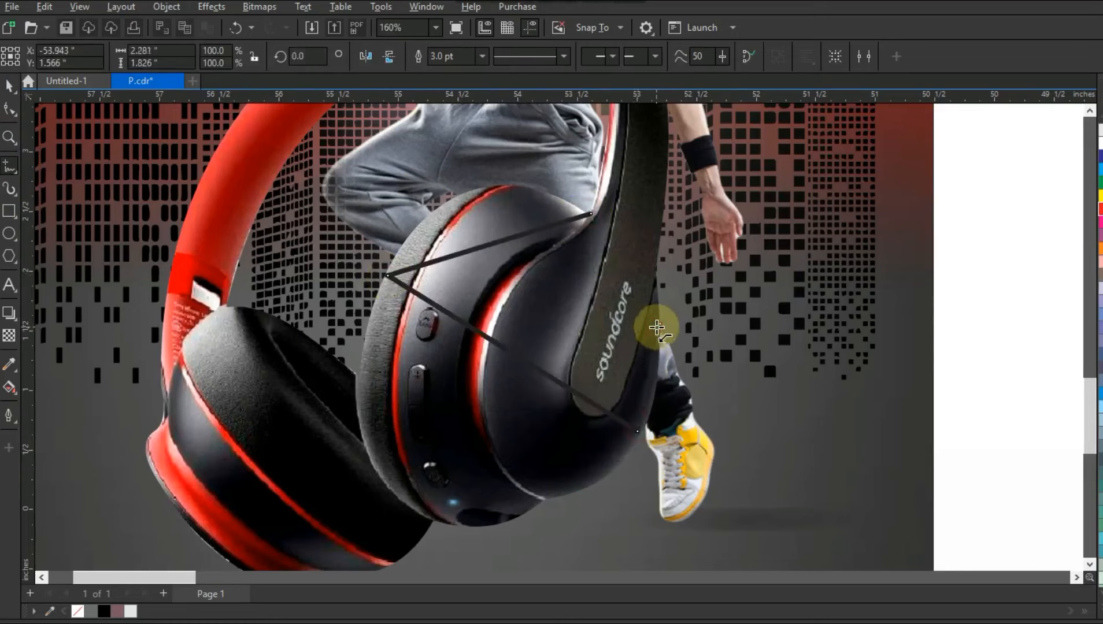
pyautogui.click(658, 325)
pyautogui.rightClick(1099, 210)
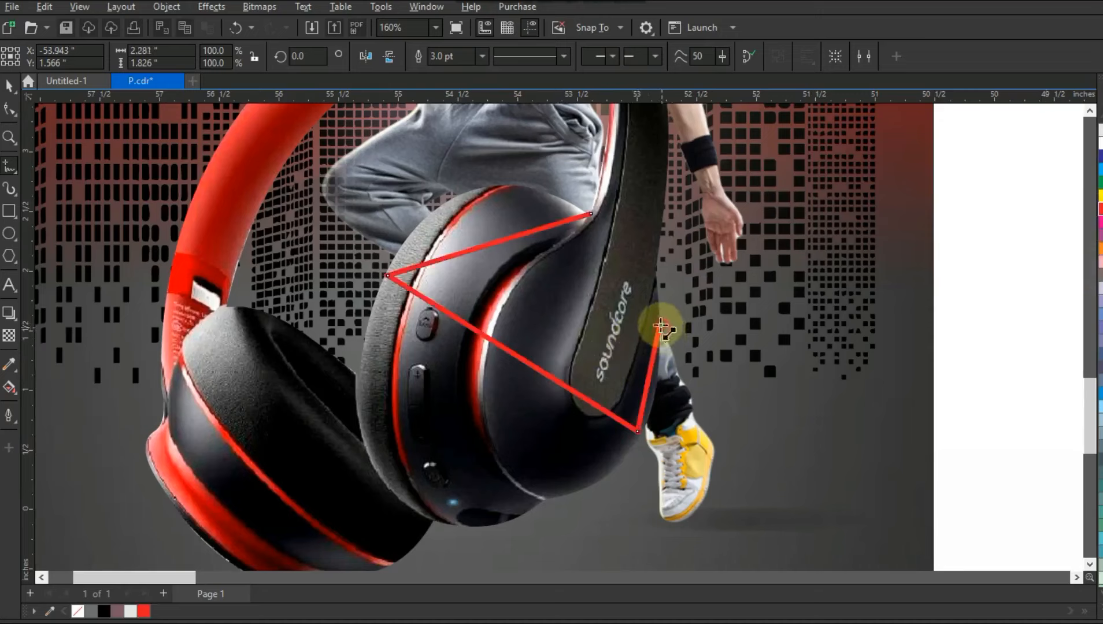
pyautogui.click(660, 235)
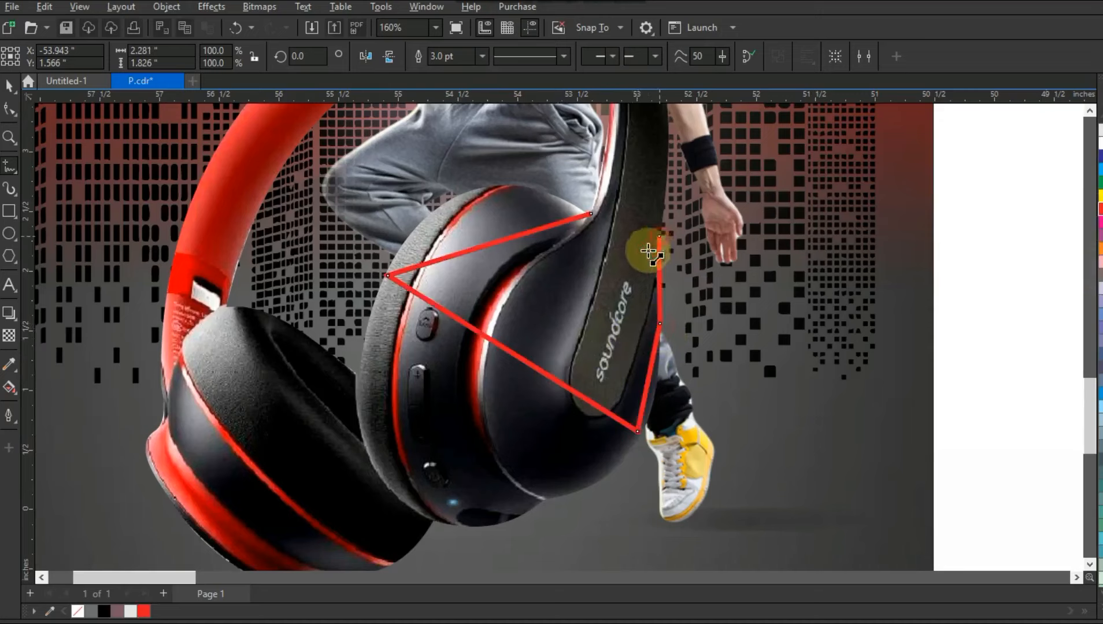
pyautogui.click(589, 216)
# Convert the red outline's sides to curves and bend its upper edge to follow the rim of the right ear cup
pyautogui.click(9, 109)
pyautogui.moveTo(292, 215); pyautogui.dragTo(738, 528)
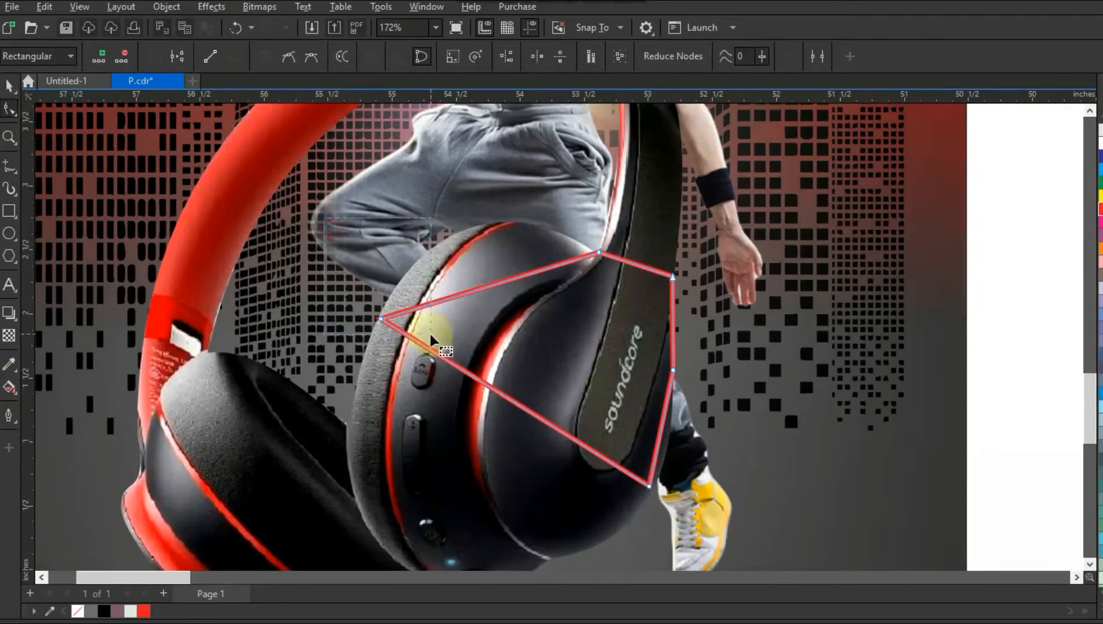
pyautogui.moveTo(454, 293); pyautogui.dragTo(535, 262)
pyautogui.click(562, 240)
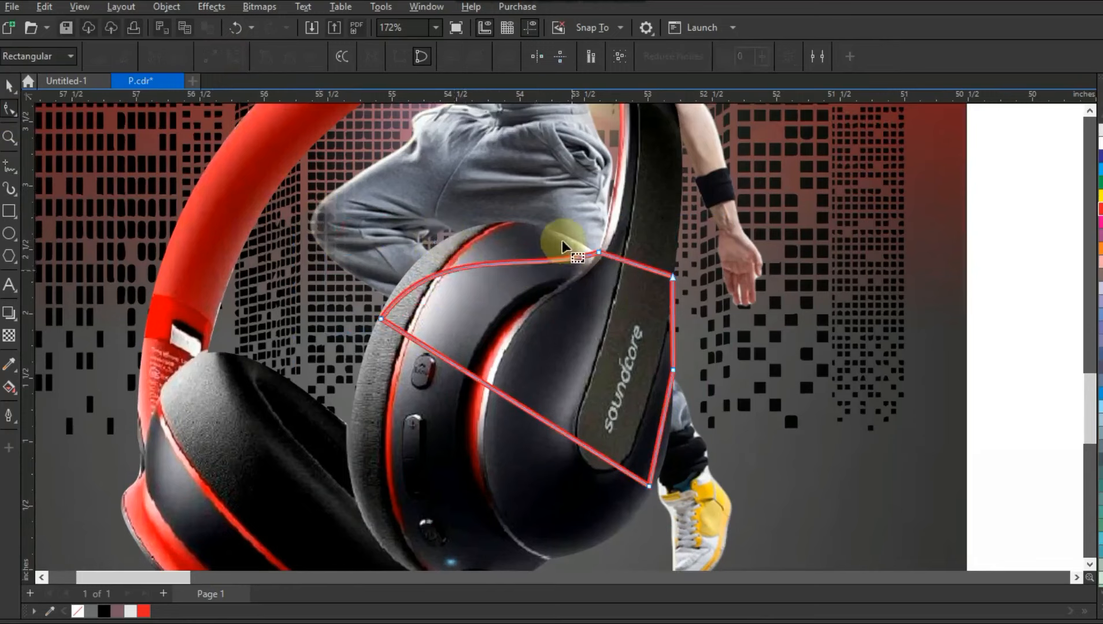
pyautogui.moveTo(608, 280); pyautogui.dragTo(608, 280)
pyautogui.moveTo(523, 266); pyautogui.dragTo(510, 201)
pyautogui.click(442, 247)
pyautogui.moveTo(436, 243); pyautogui.dragTo(717, 322)
# Fit the outline's node to the junction of ear cup and headband, and fine-tune the arc over the cup
pyautogui.click(10, 137)
pyautogui.click(8, 110)
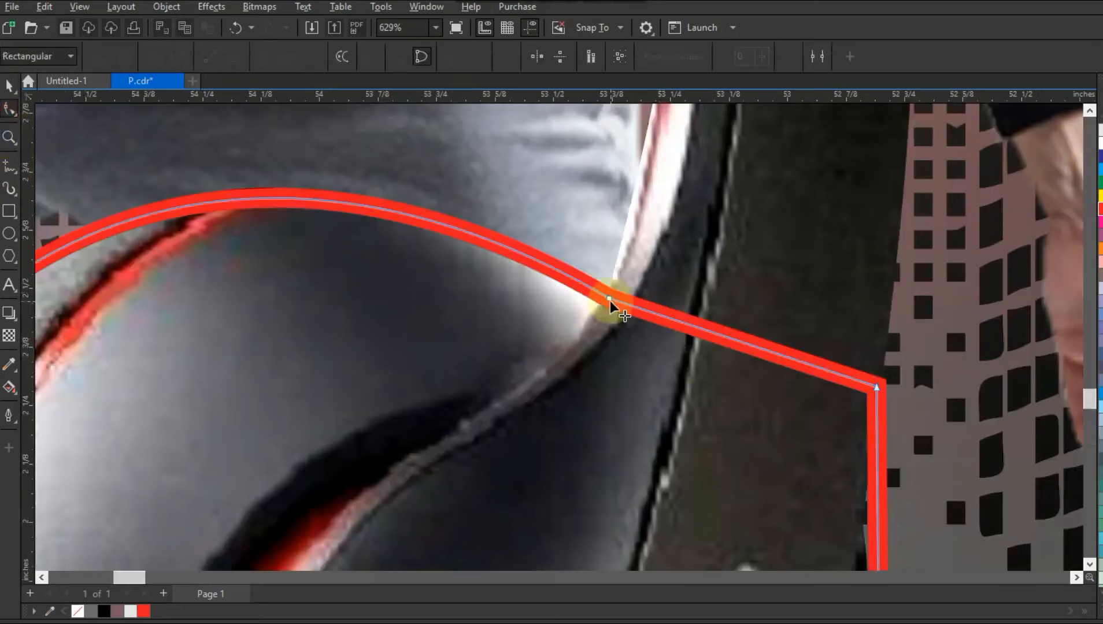
pyautogui.moveTo(609, 299)
pyautogui.mouseDown()
pyautogui.moveTo(593, 347)
pyautogui.moveTo(604, 310)
pyautogui.mouseUp()
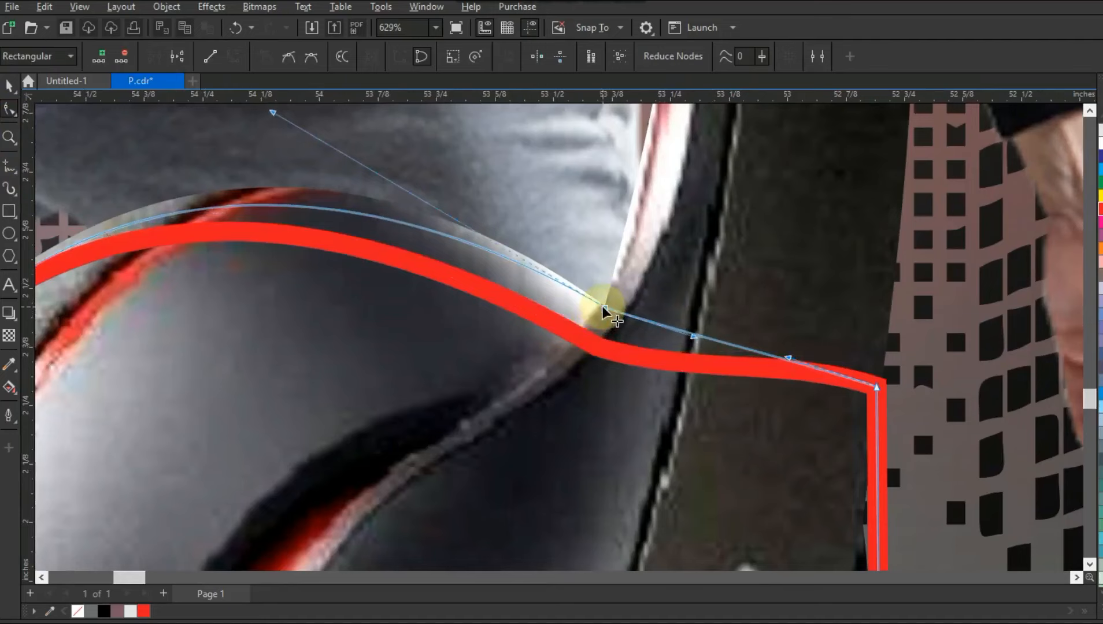
pyautogui.press('F3')
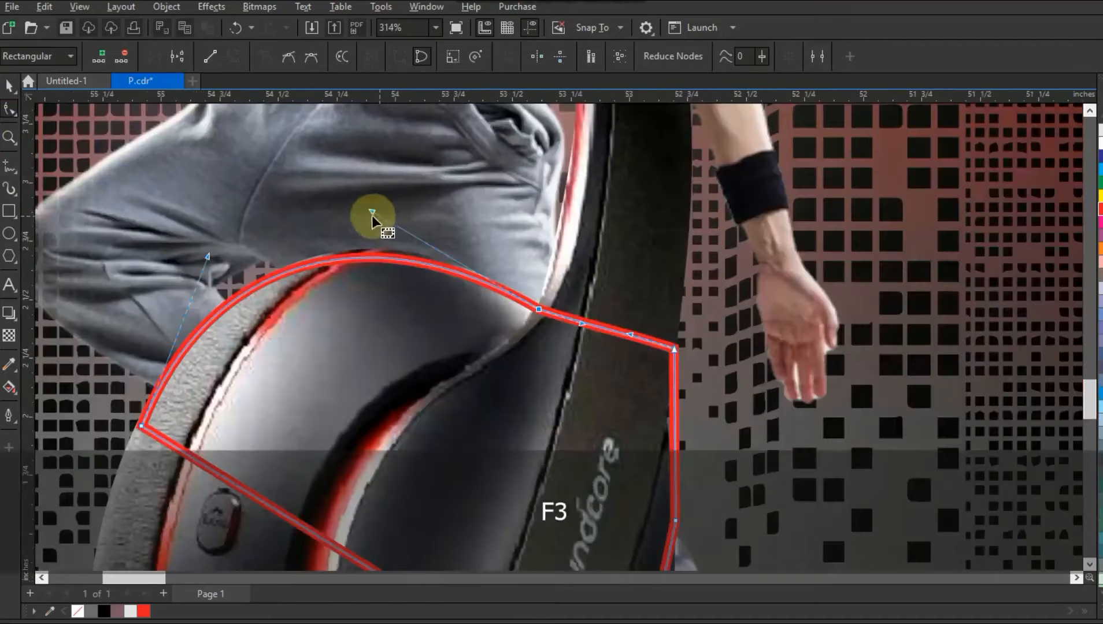
pyautogui.moveTo(373, 216); pyautogui.dragTo(375, 203)
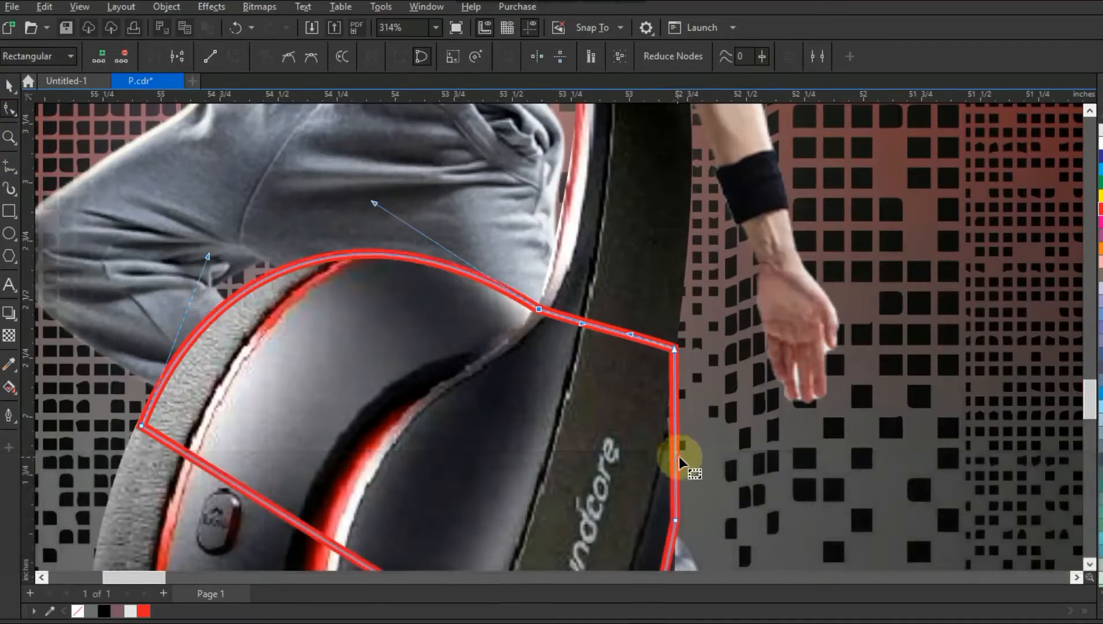
# Arch the outline across the headband and shape its outer side along the edge of the band and right ear cup
pyautogui.moveTo(585, 325); pyautogui.dragTo(687, 349)
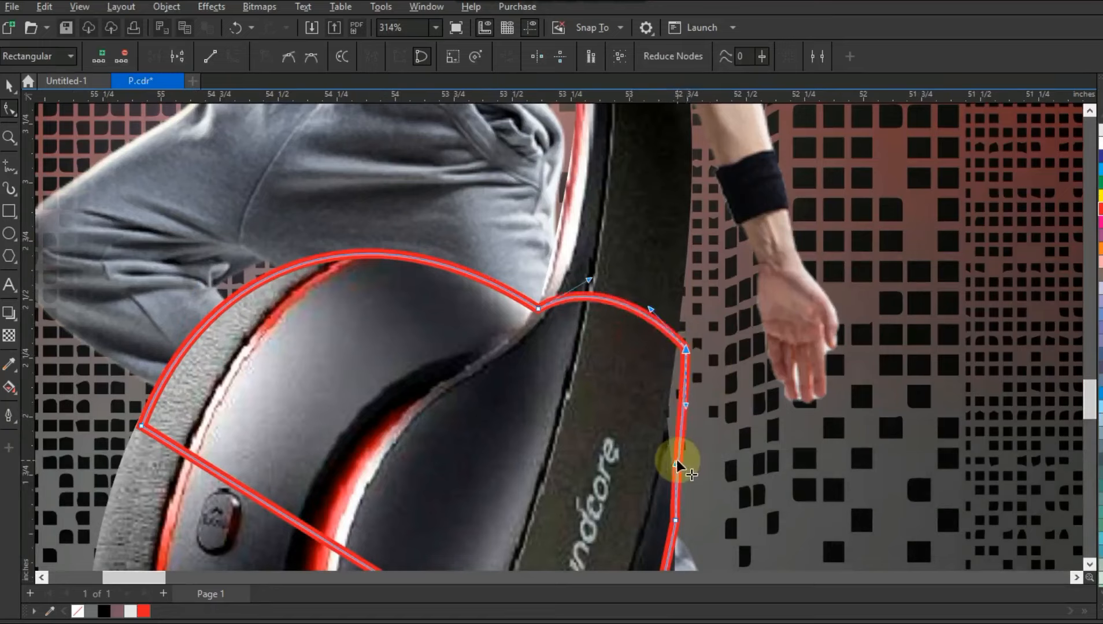
pyautogui.press('F3')
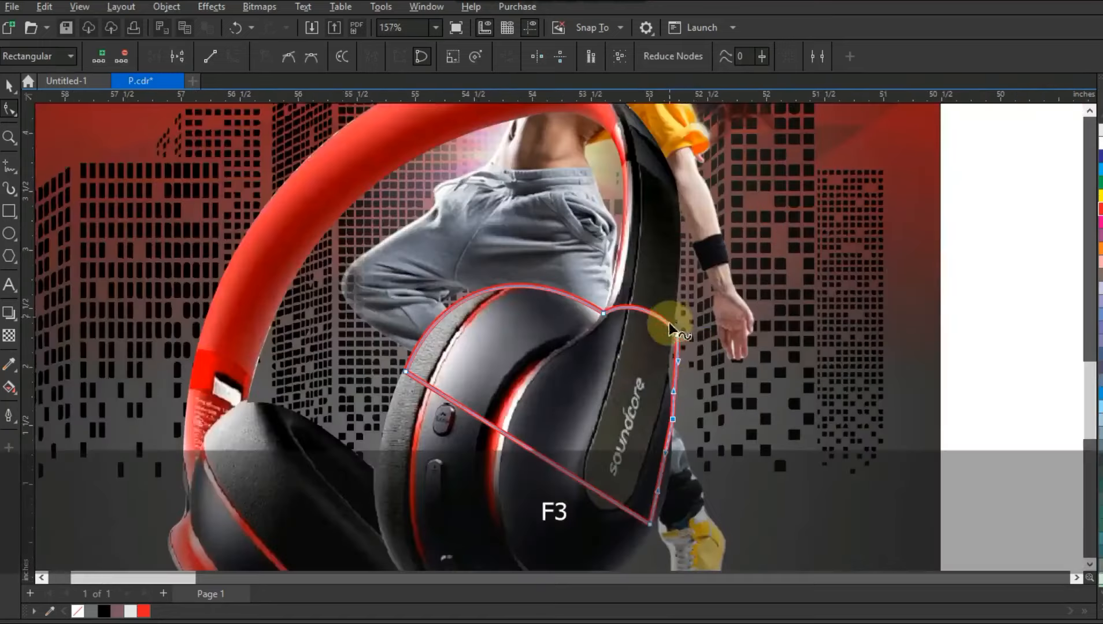
pyautogui.click(10, 138)
pyautogui.moveTo(376, 298); pyautogui.dragTo(749, 544)
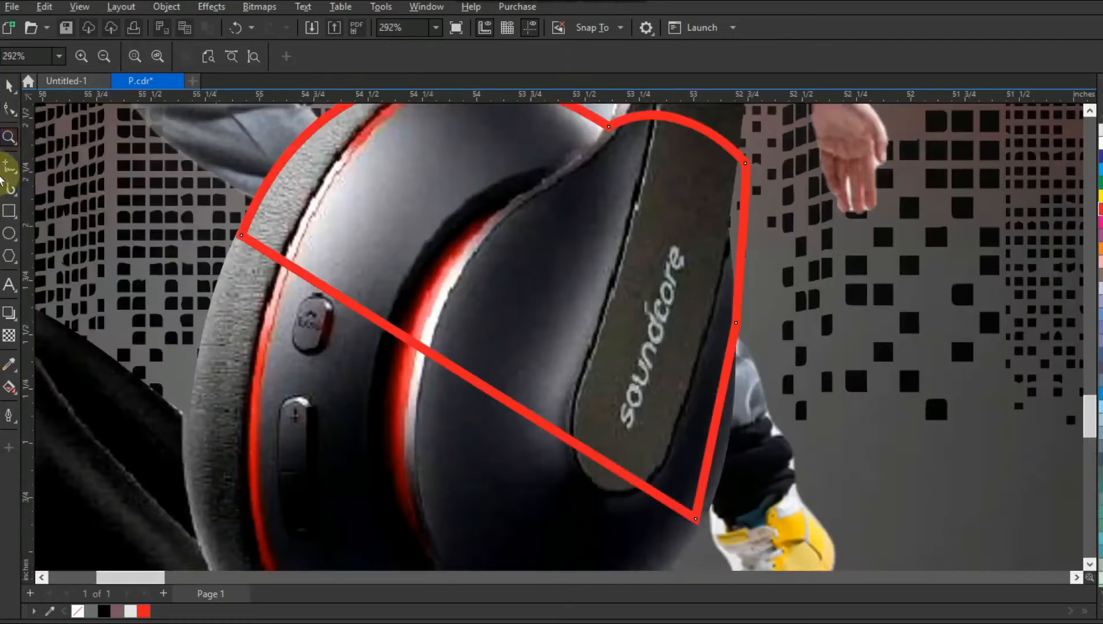
pyautogui.click(8, 111)
pyautogui.moveTo(711, 456); pyautogui.dragTo(718, 473)
pyautogui.click(696, 520)
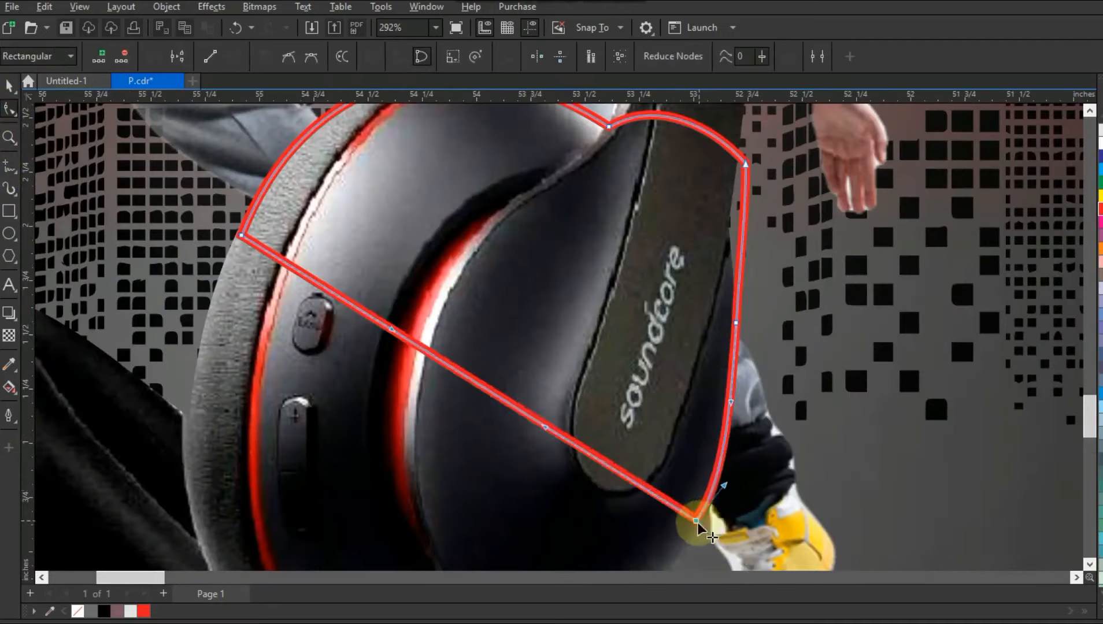
pyautogui.click(9, 85)
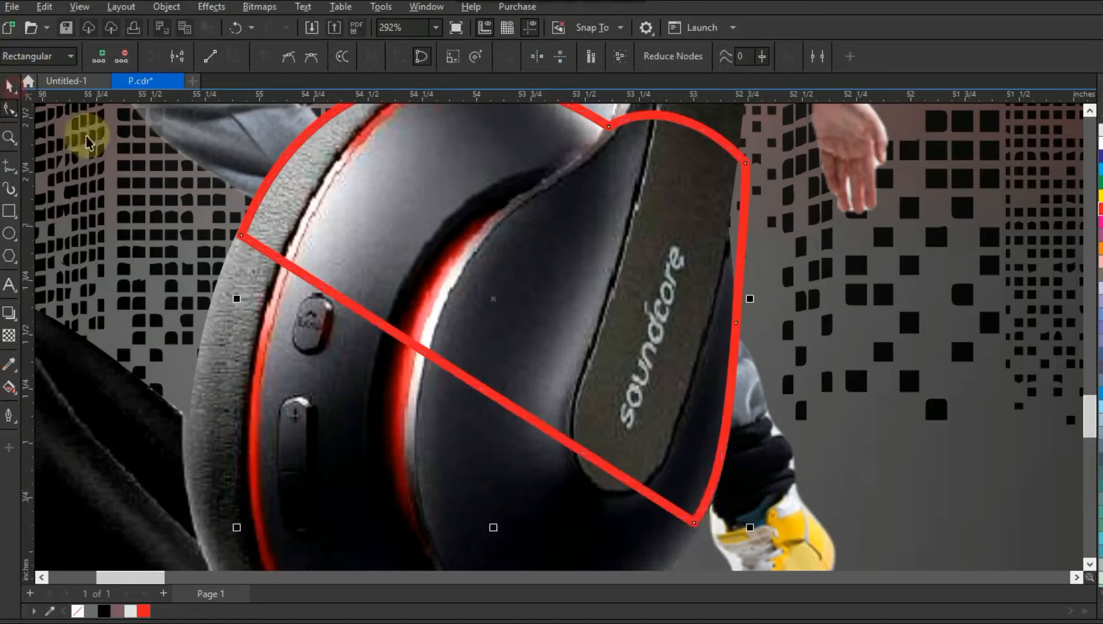
# Duplicate the headphones in place and PowerClip the copy inside the red outline
pyautogui.press('F3')
pyautogui.press('F3')
pyautogui.press('Escape')
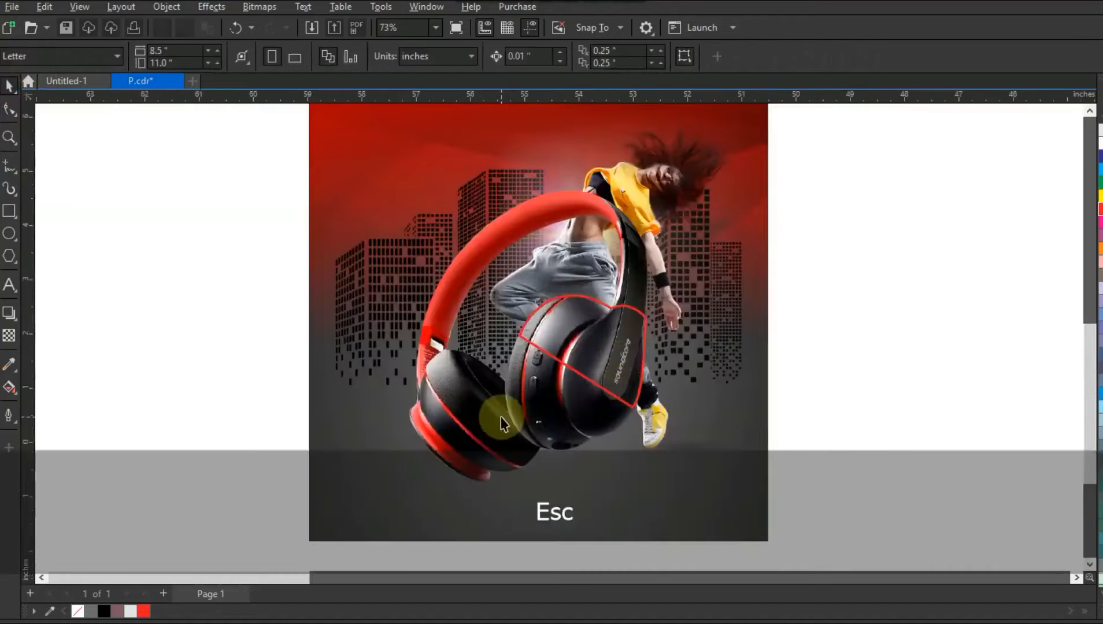
pyautogui.click(501, 417)
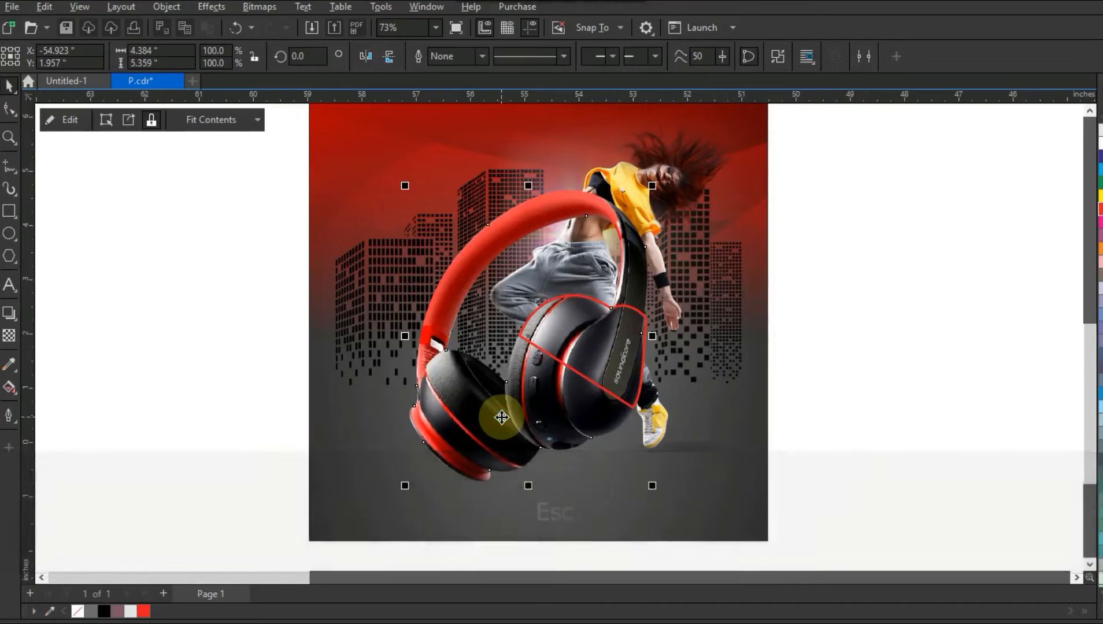
pyautogui.press('KP_Add')
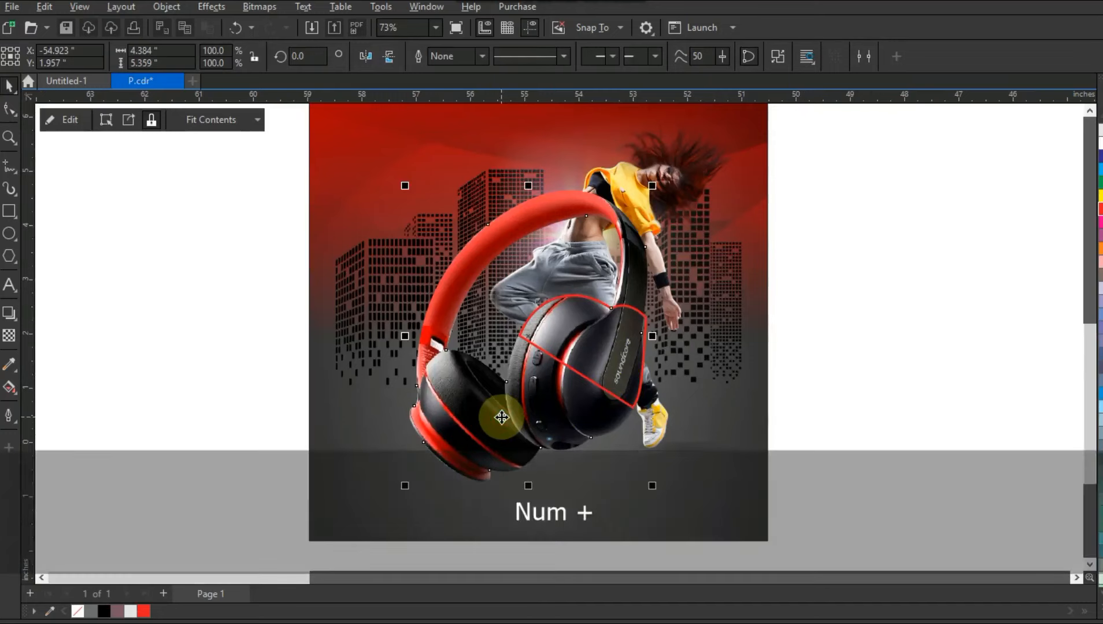
pyautogui.moveTo(501, 417); pyautogui.dragTo(886, 455)
pyautogui.hotkey('ctrl', 'z')
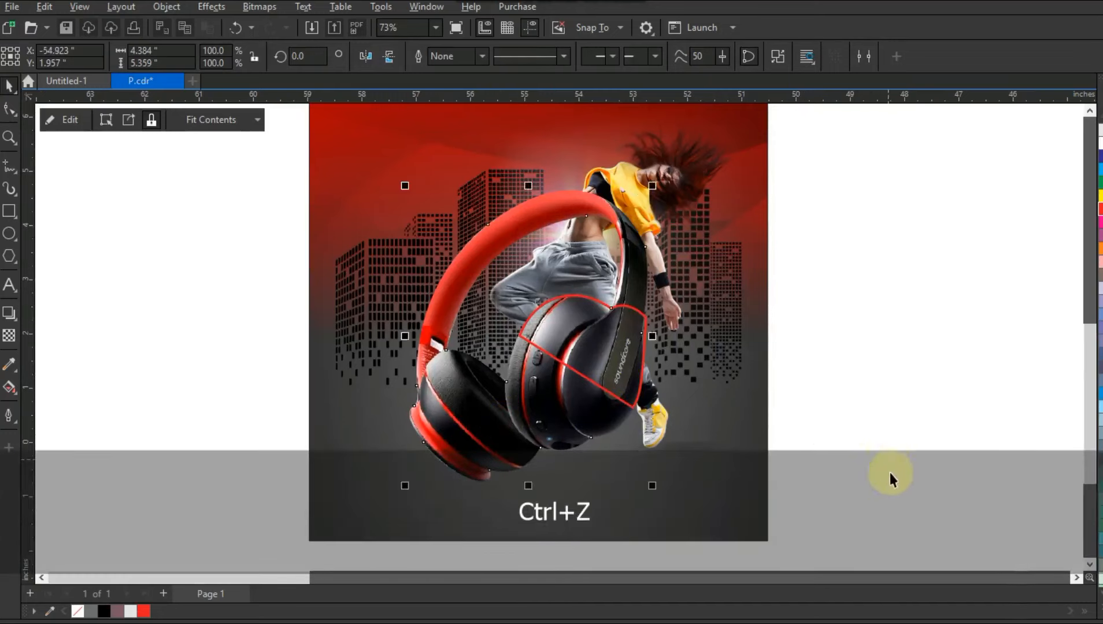
pyautogui.rightClick(432, 409)
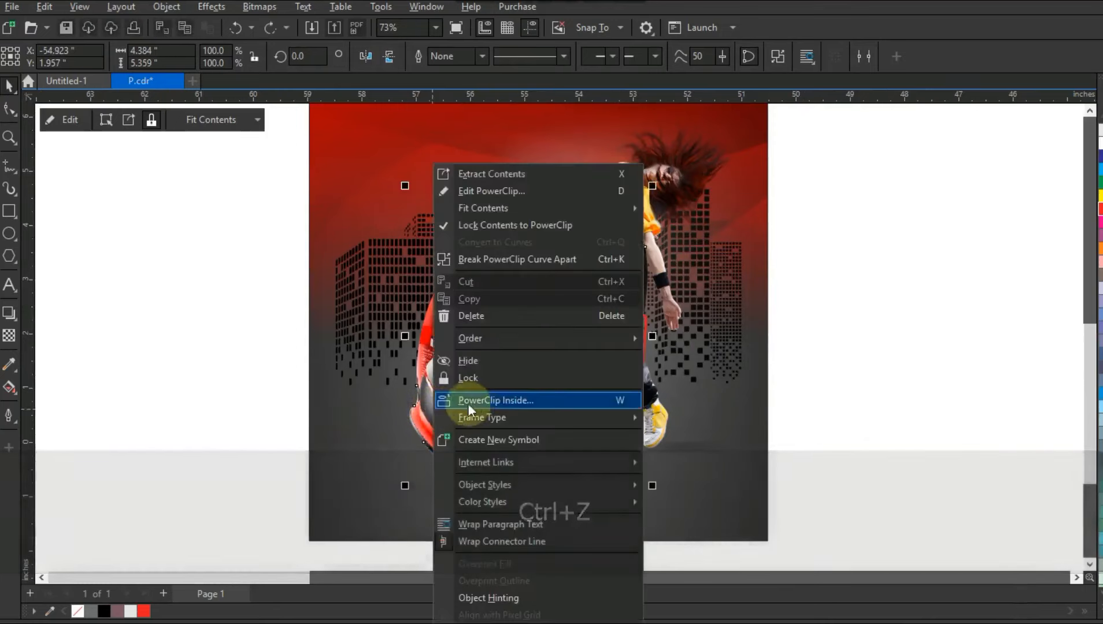
pyautogui.click(468, 407)
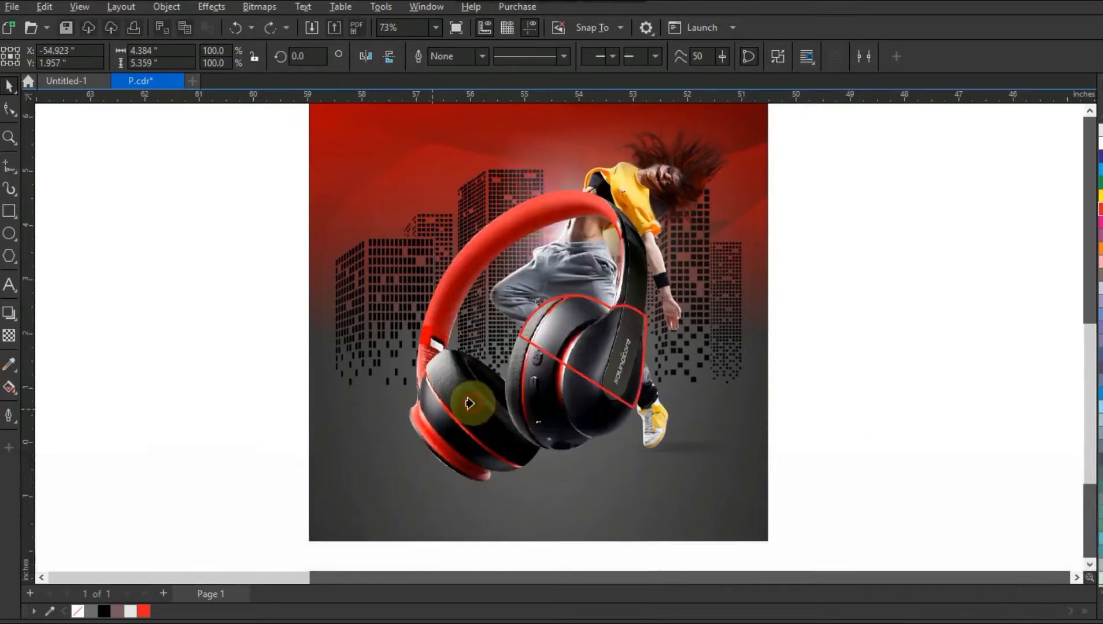
pyautogui.click(632, 312)
# Bring the dancer and the clipped ear cup piece to the front together and remove the red outline
pyautogui.press('shift')
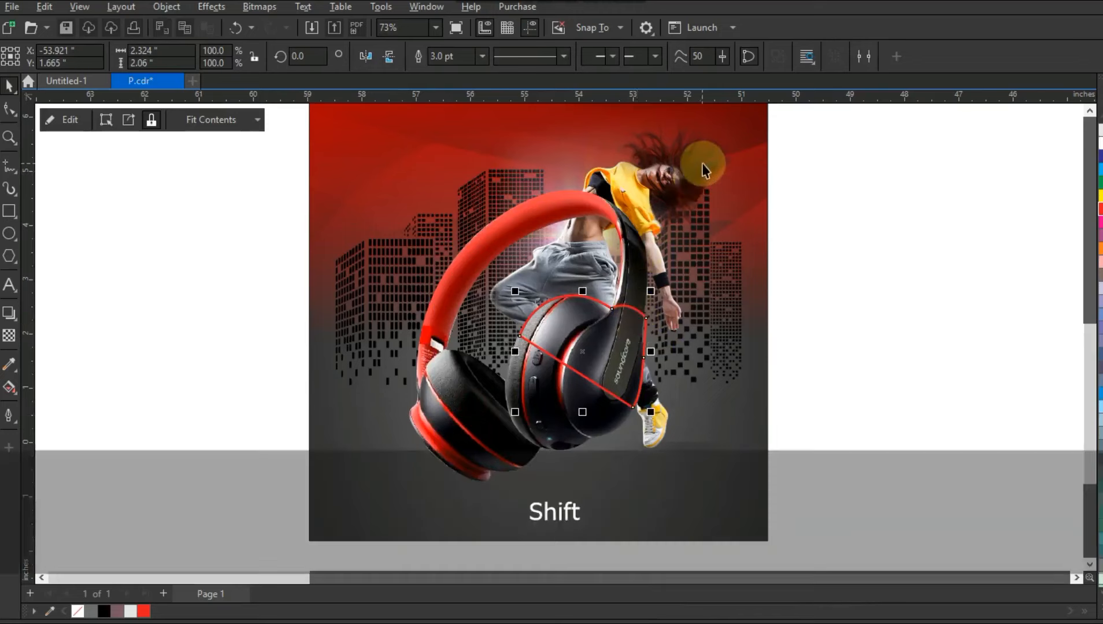
pyautogui.keyDown('shift'); pyautogui.click(704, 167); pyautogui.keyUp('shift')
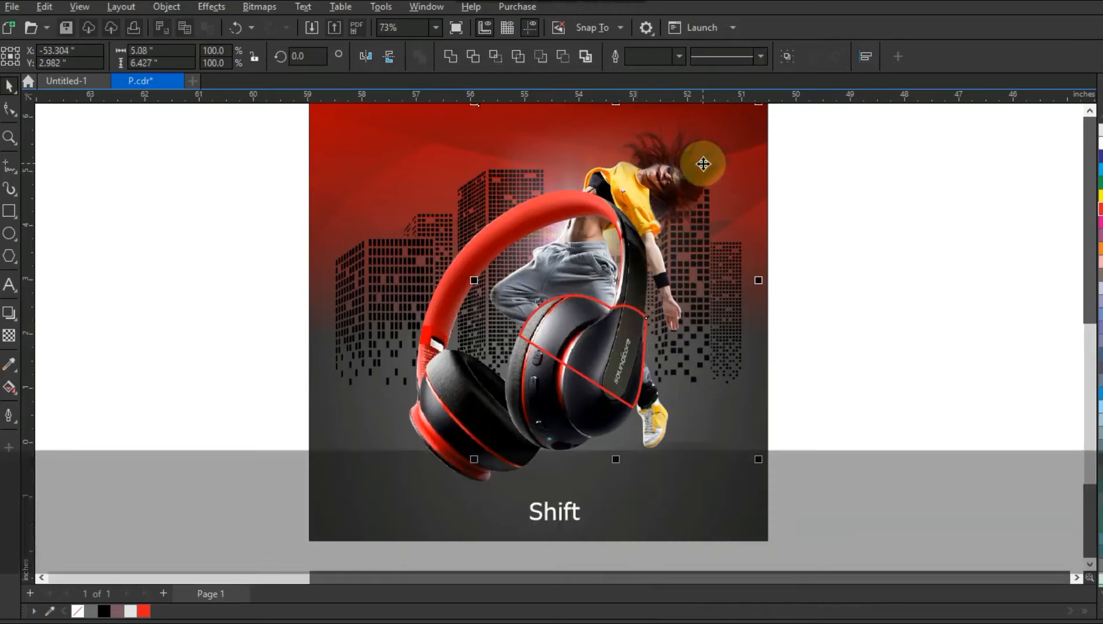
pyautogui.hotkey('shift', 'pageup')
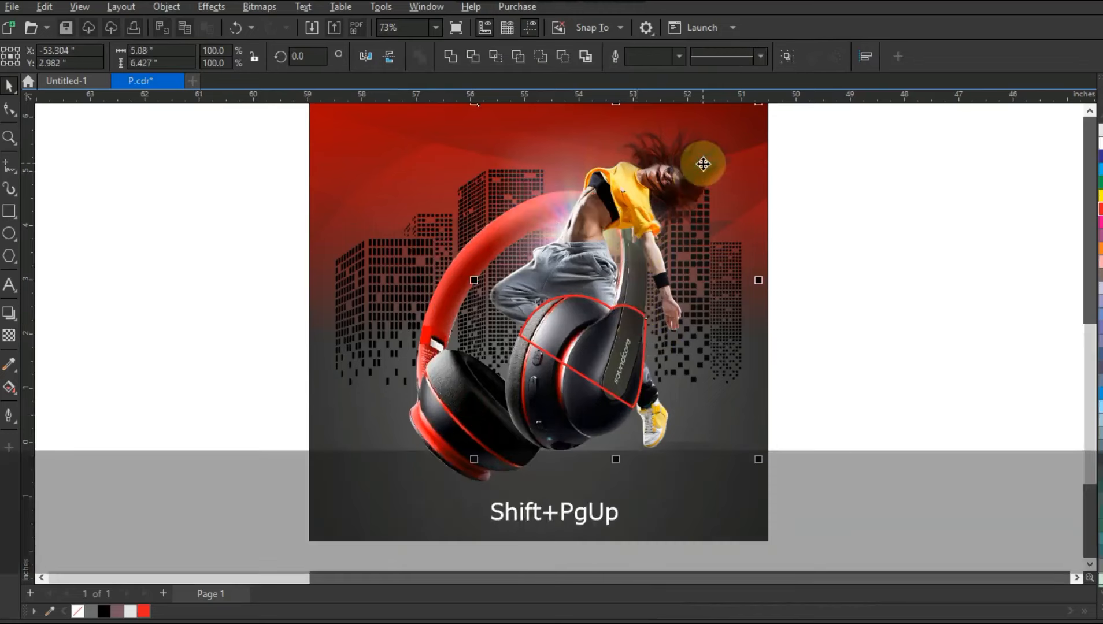
pyautogui.rightClick(79, 608)
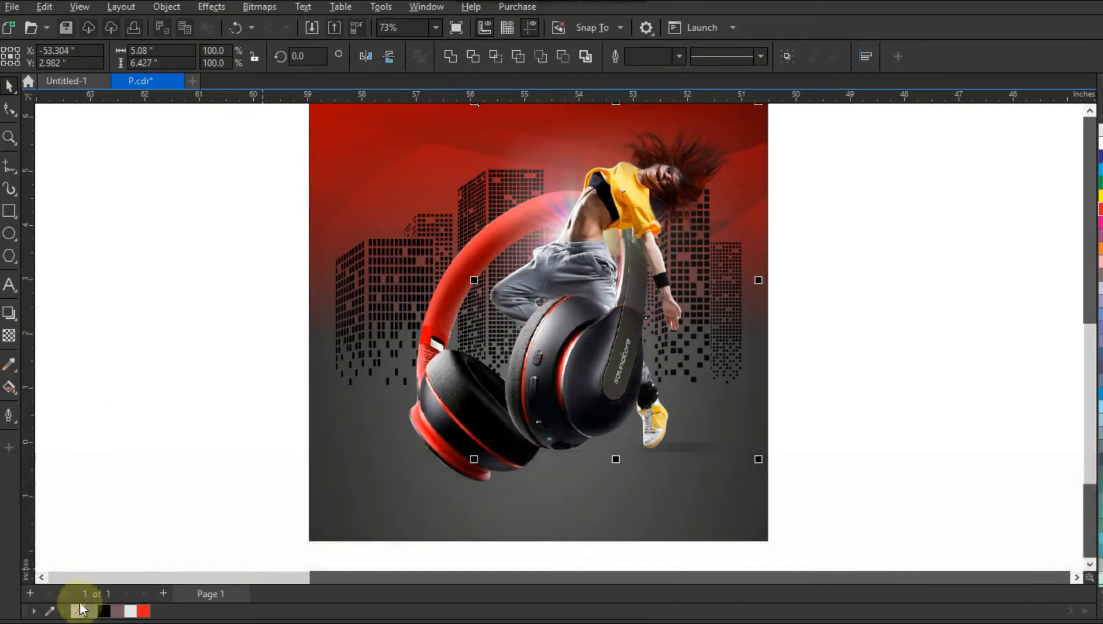
pyautogui.click(147, 391)
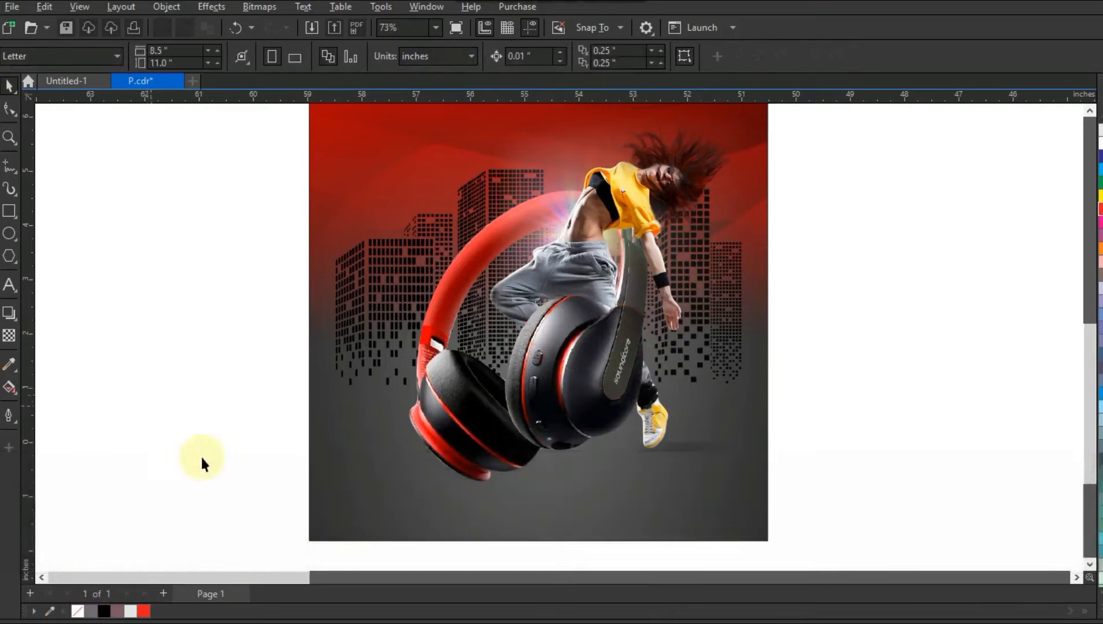
pyautogui.click(735, 504)
pyautogui.hotkey('shift', 'F2')
pyautogui.press('Escape')
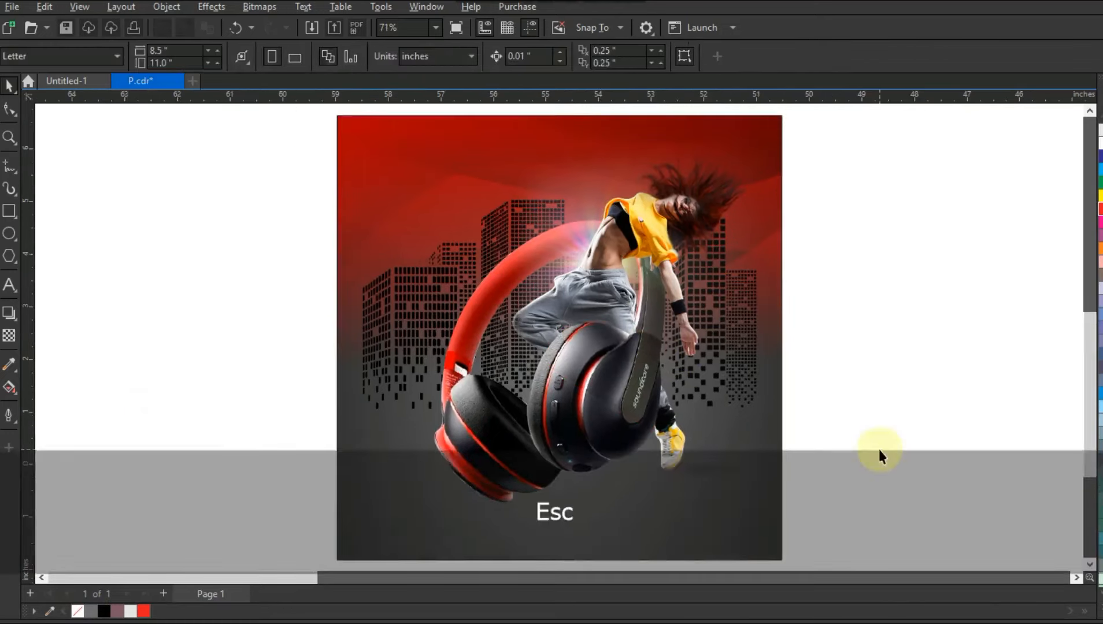
# Draw a flat ellipse about 3.3 by 1.2 inches beside the artwork and fill it pale lavender
pyautogui.click(10, 234)
pyautogui.moveTo(114, 245); pyautogui.dragTo(292, 309)
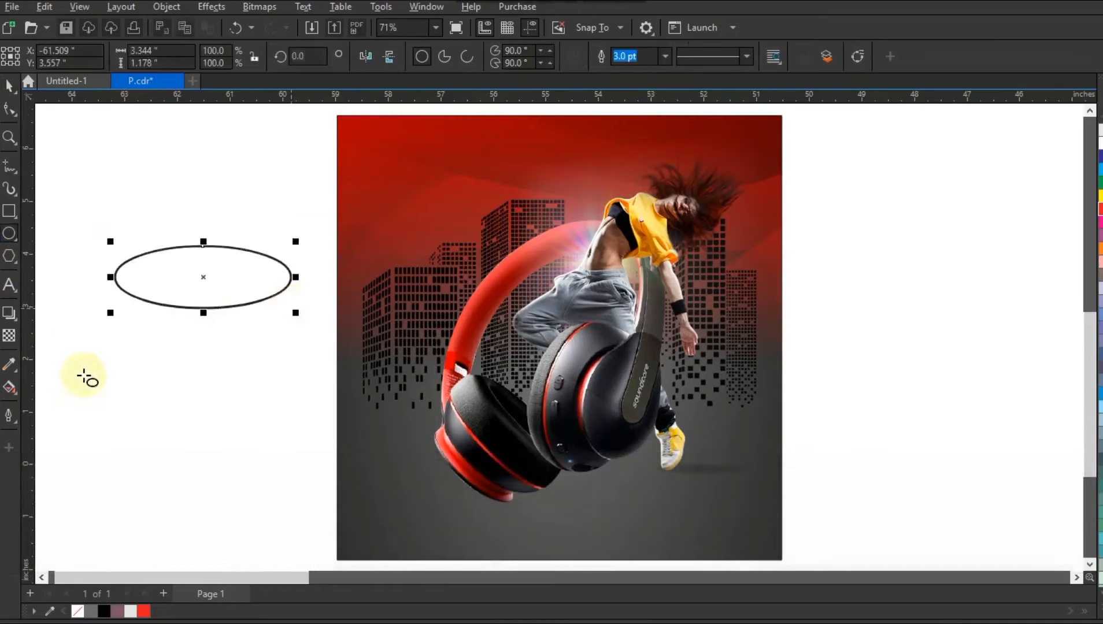
pyautogui.click(1100, 291)
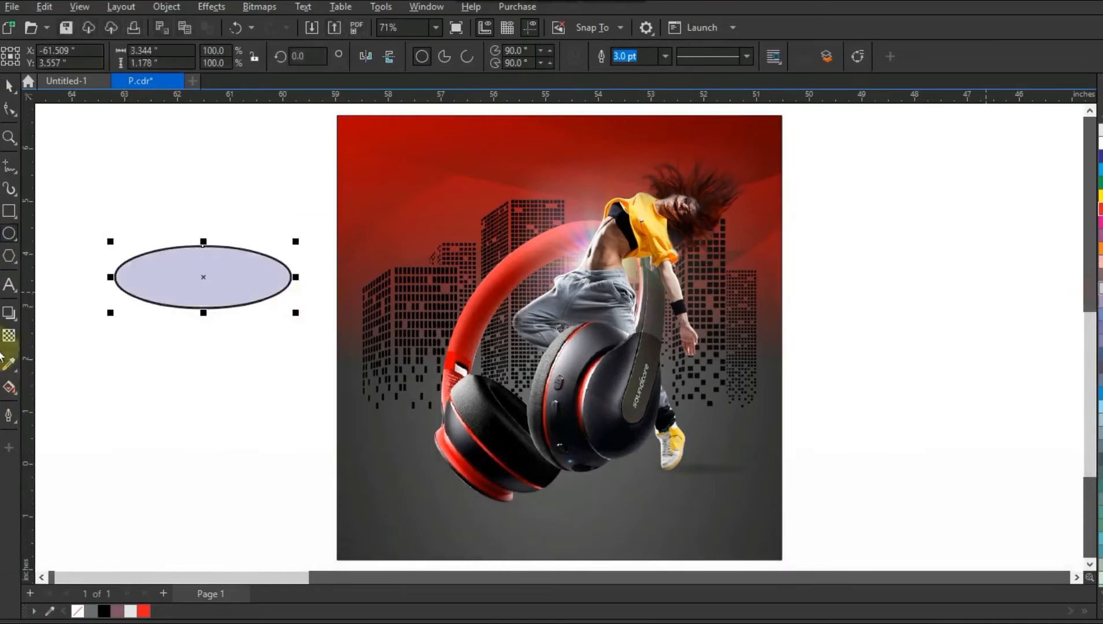
# Add a drop shadow to the ellipse with its feather direction set to Outside
pyautogui.click(17, 322)
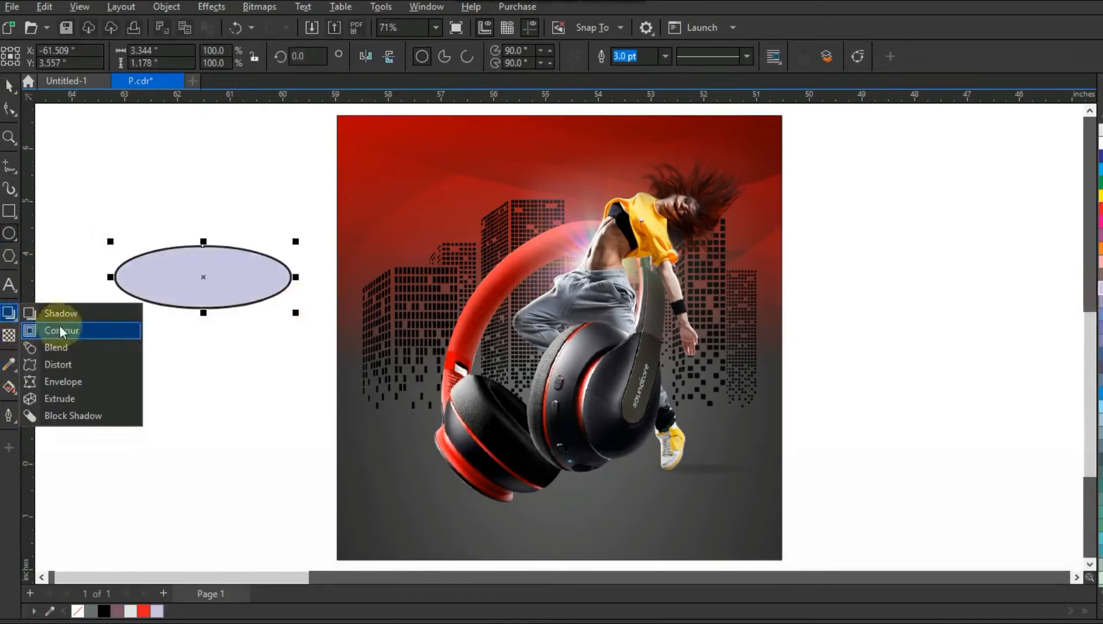
pyautogui.click(75, 314)
pyautogui.moveTo(203, 247); pyautogui.dragTo(197, 310)
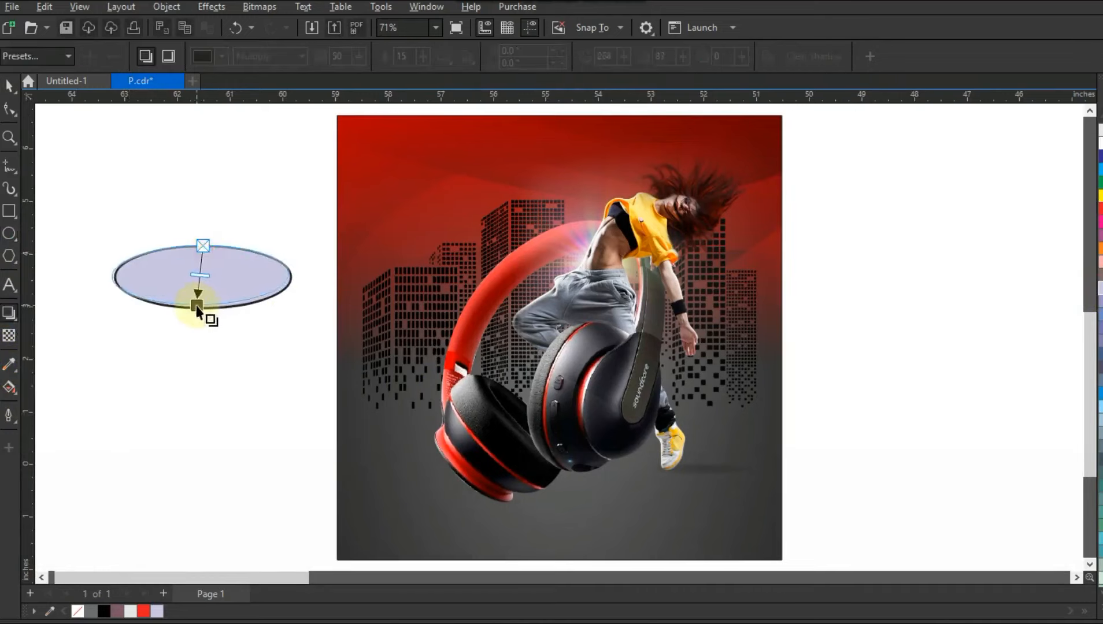
pyautogui.click(444, 56)
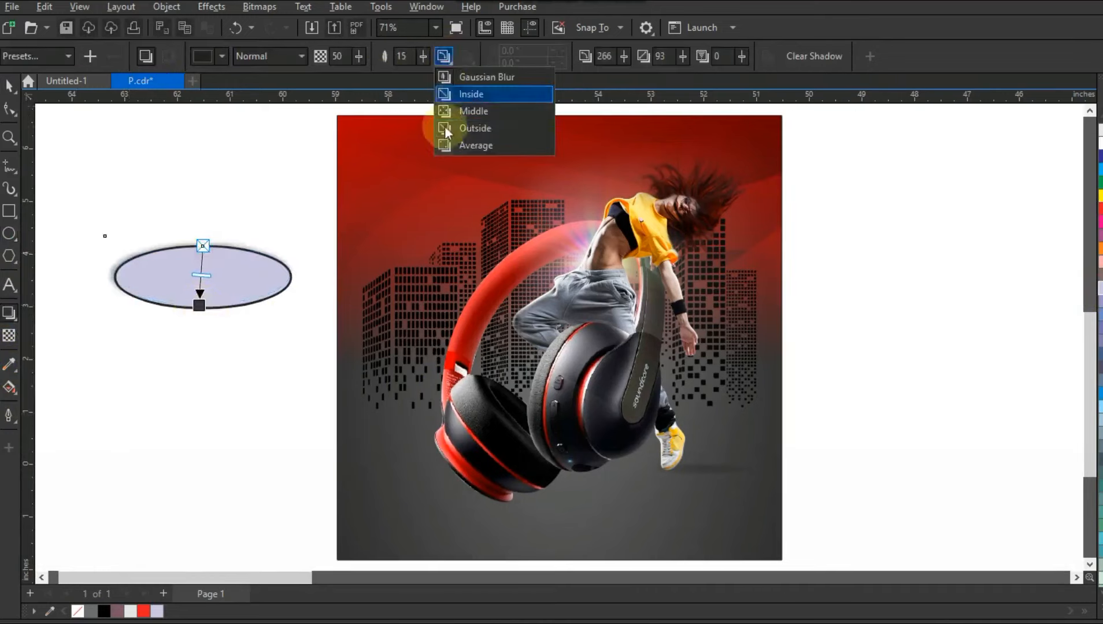
pyautogui.click(445, 131)
# Break the drop shadow apart from the ellipse and delete the ellipse
pyautogui.click(166, 6)
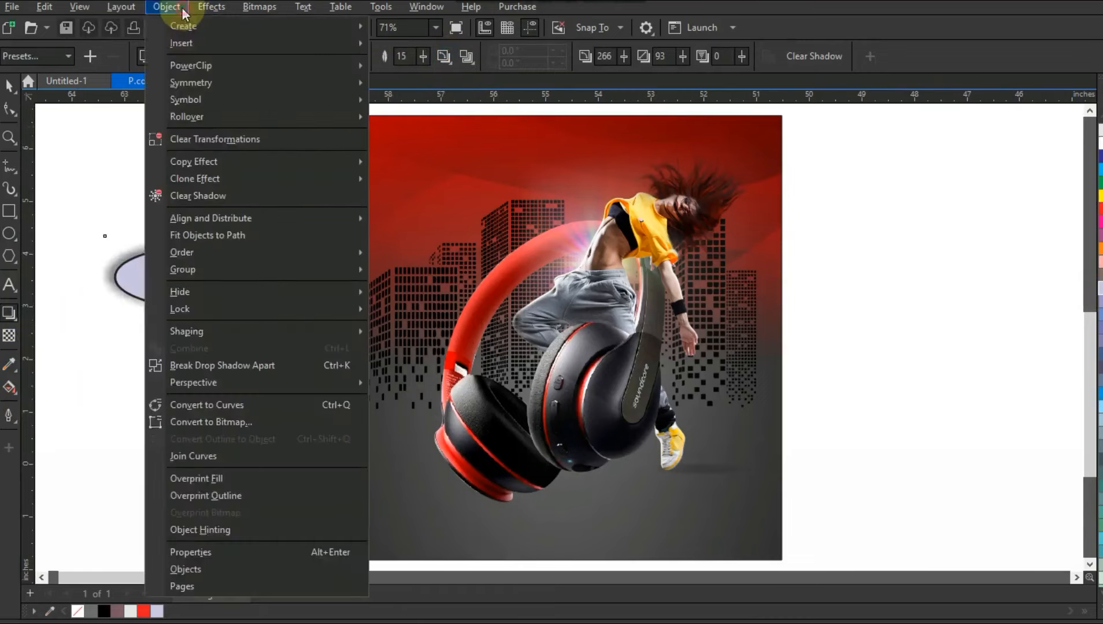
pyautogui.click(209, 365)
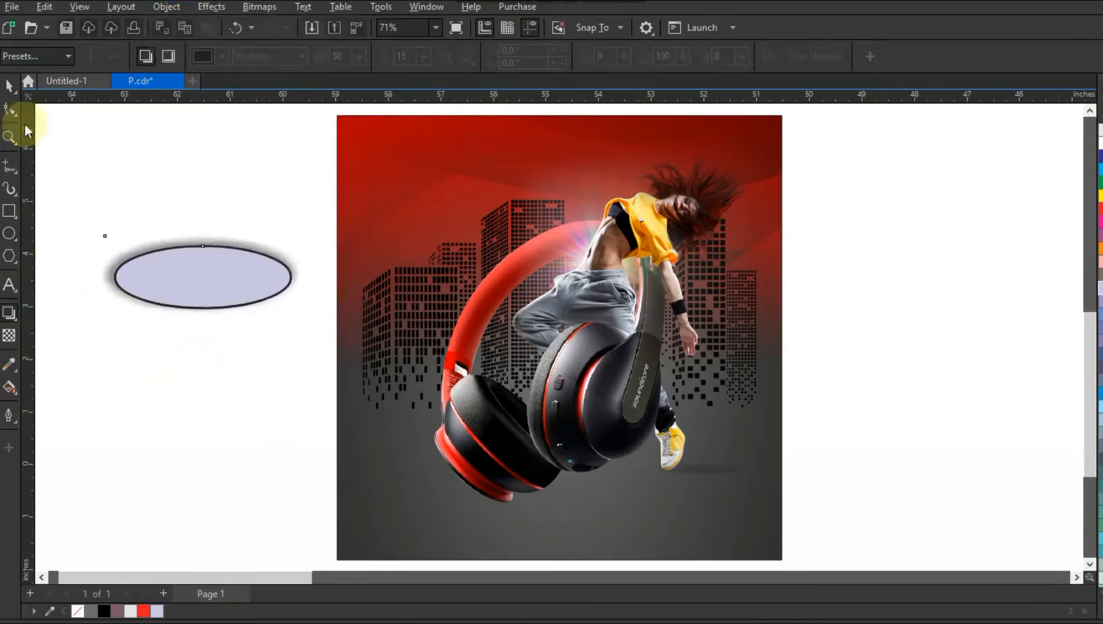
pyautogui.click(74, 151)
pyautogui.click(190, 290)
pyautogui.press('Delete')
# Place the shadow beneath the left ear cup, flattened and scaled to about 2.2 by 0.25 inches
pyautogui.moveTo(207, 296); pyautogui.dragTo(538, 528)
pyautogui.moveTo(642, 535); pyautogui.dragTo(550, 506)
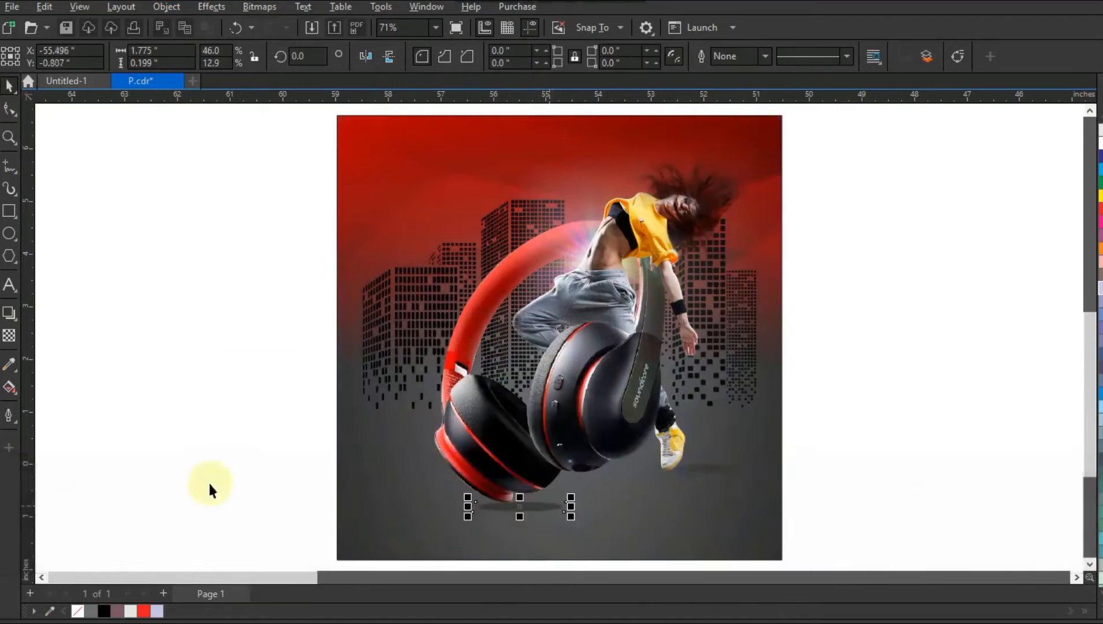
pyautogui.click(529, 514)
pyautogui.press('shift')
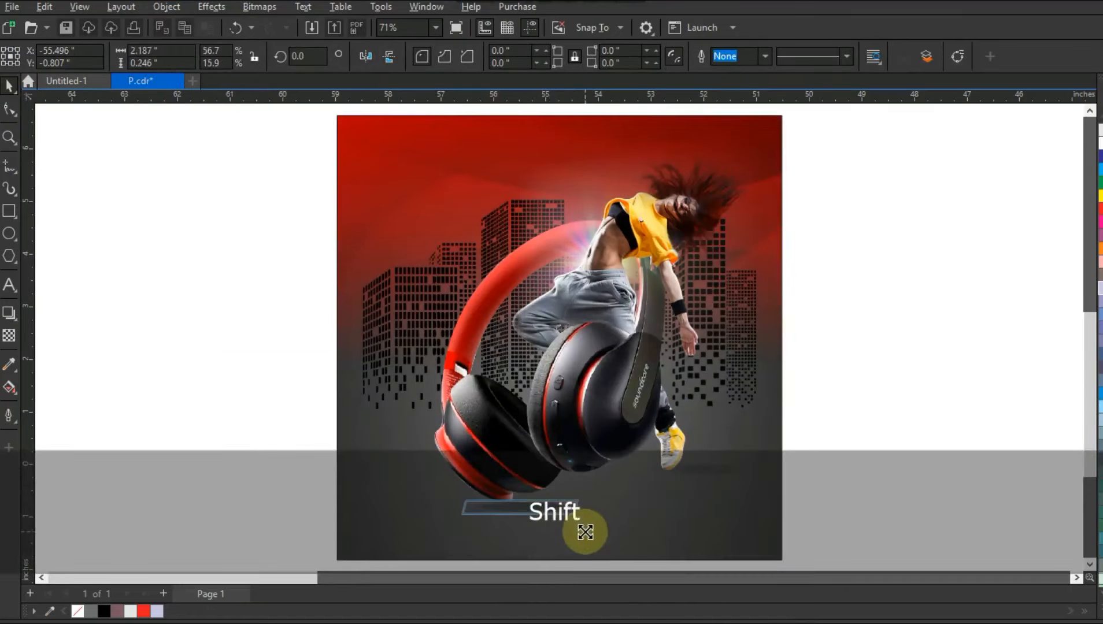
pyautogui.click(175, 472)
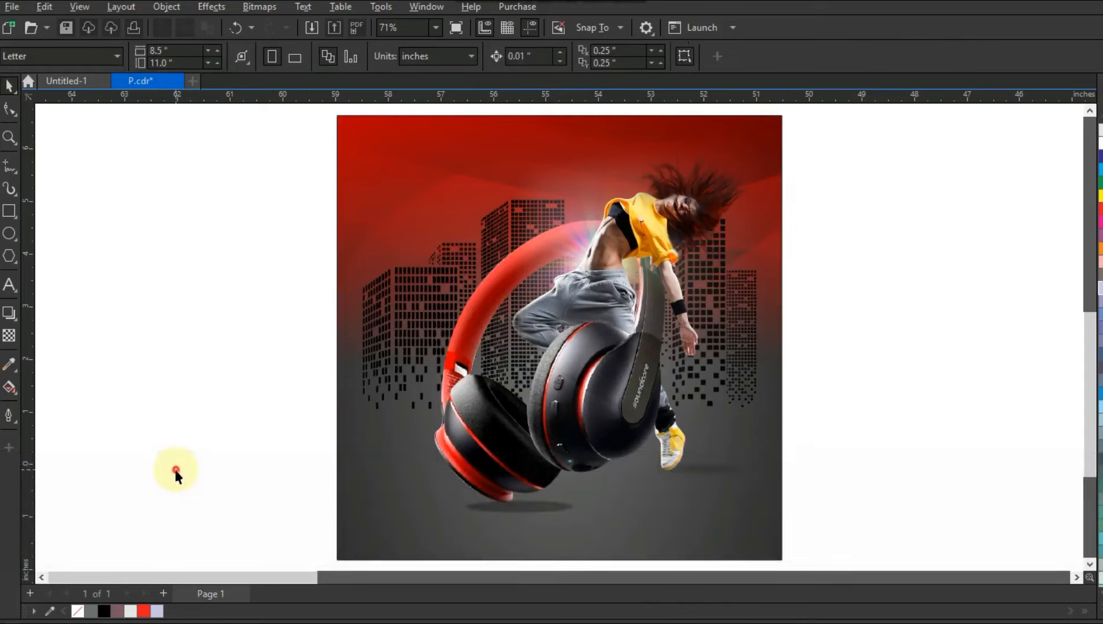
# Select the skyline, headphones, clipped ear cup piece and shadow together and move them slightly lower
pyautogui.moveTo(251, 140); pyautogui.dragTo(772, 523)
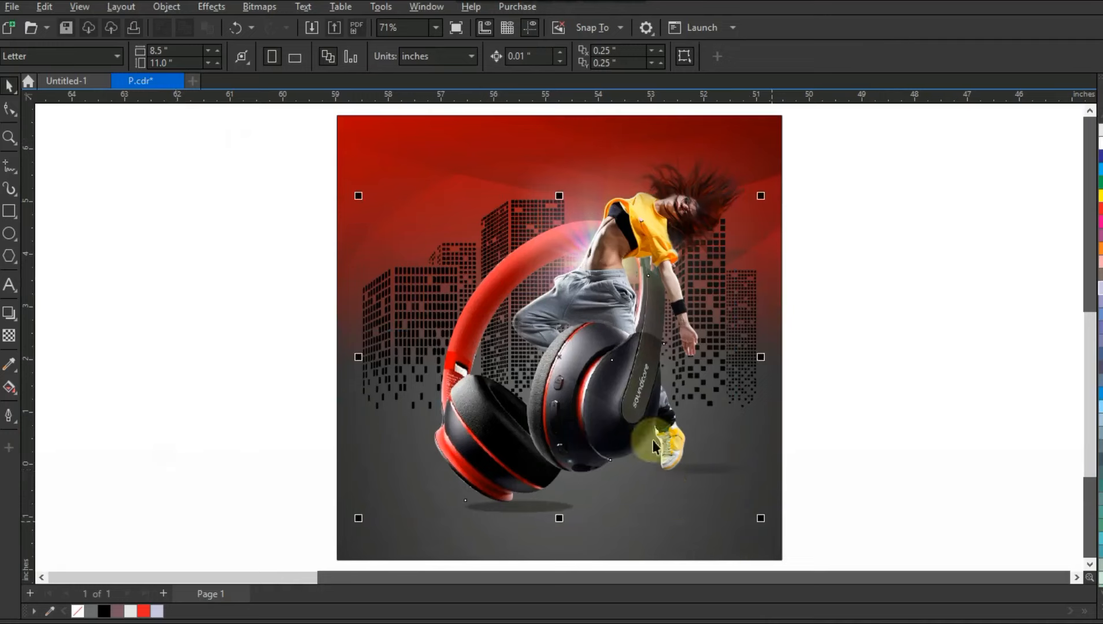
pyautogui.moveTo(643, 394); pyautogui.dragTo(636, 393)
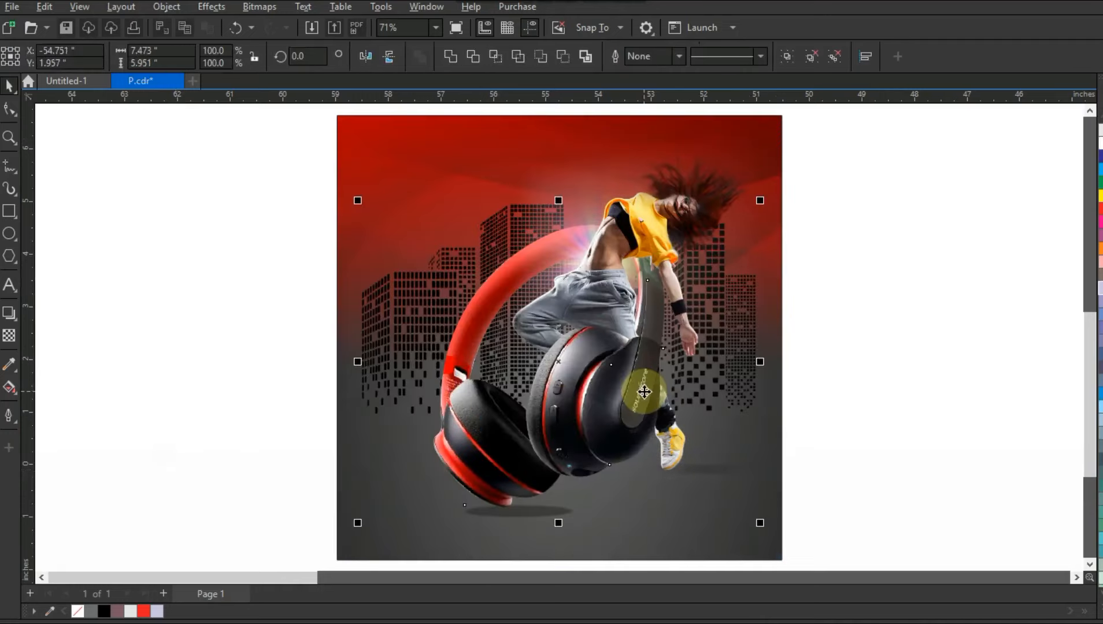
# Right-align the SDT.4430 text with the "Dance with sound" tagline and move both lines slightly lower
pyautogui.click(177, 409)
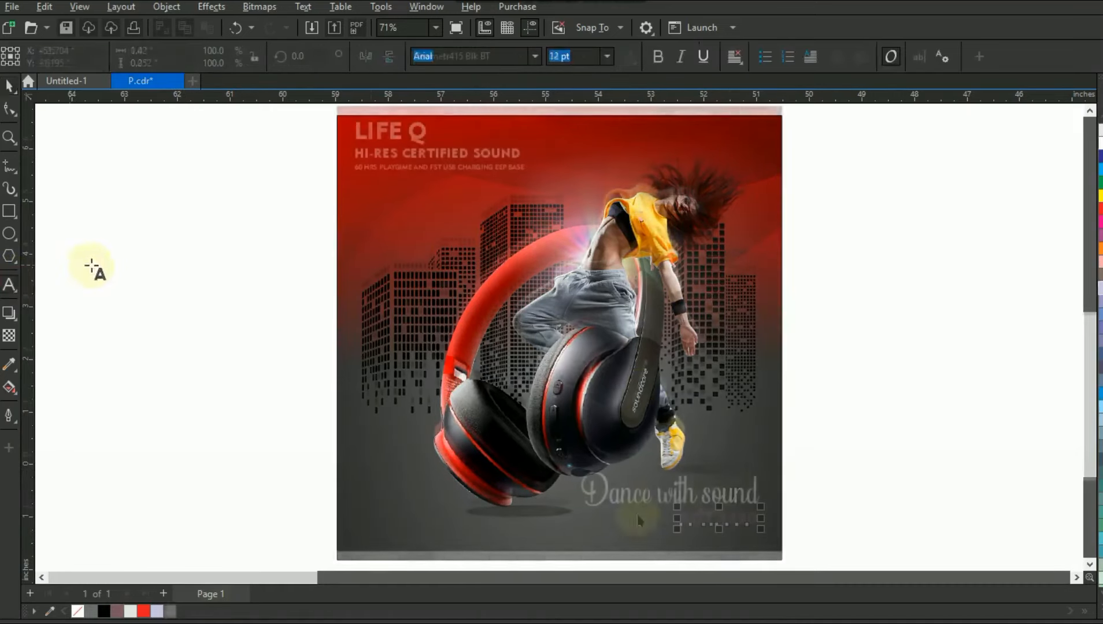
pyautogui.keyDown('shift'); pyautogui.click(738, 499); pyautogui.keyUp('shift')
pyautogui.press('r')
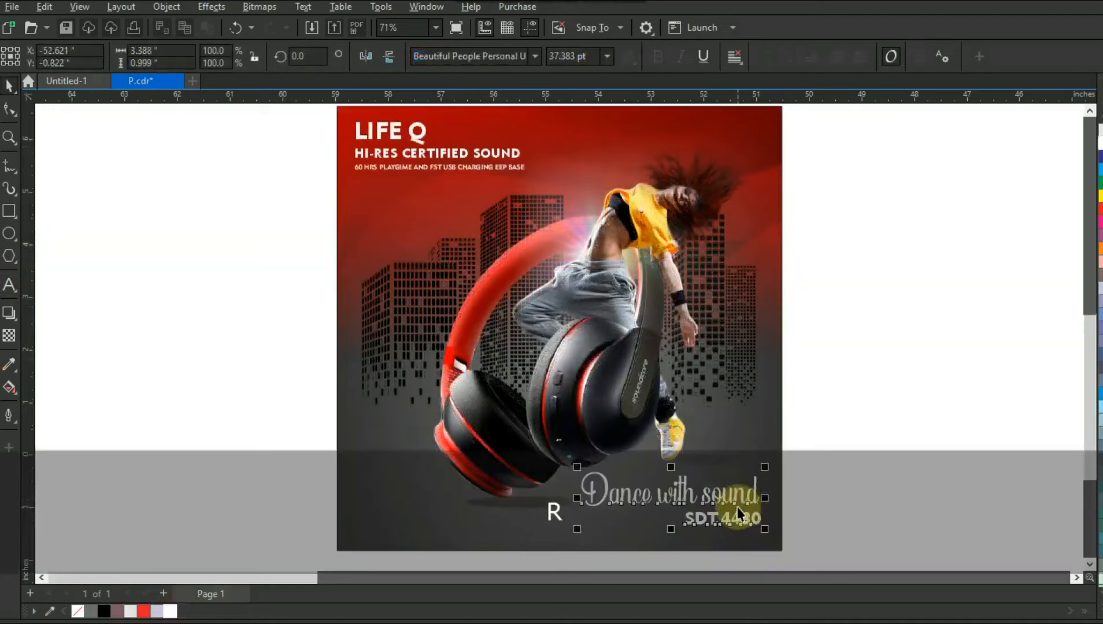
pyautogui.moveTo(739, 499); pyautogui.dragTo(736, 503)
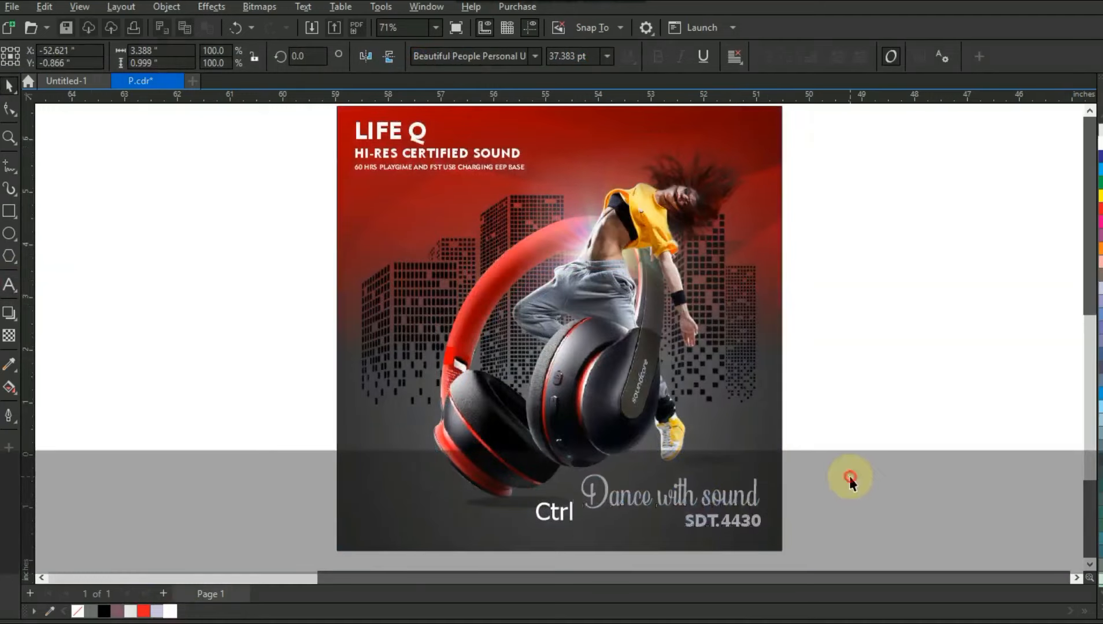
pyautogui.click(848, 477)
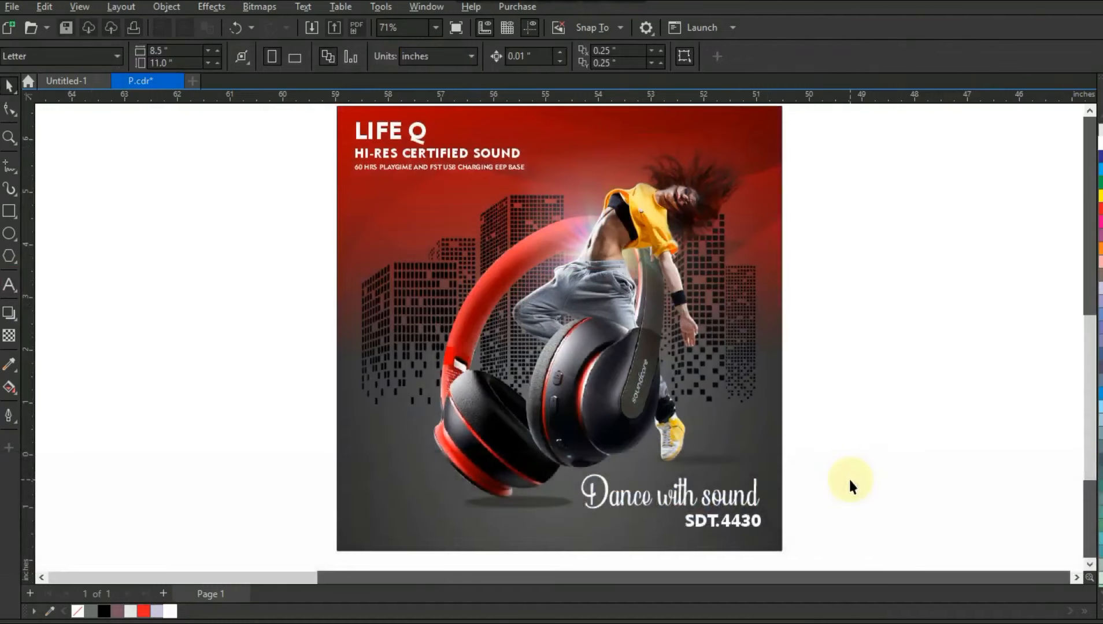
# Duplicate the complete red headphone design and place the copy to the left of the original
pyautogui.press('F3')
pyautogui.press('Escape')
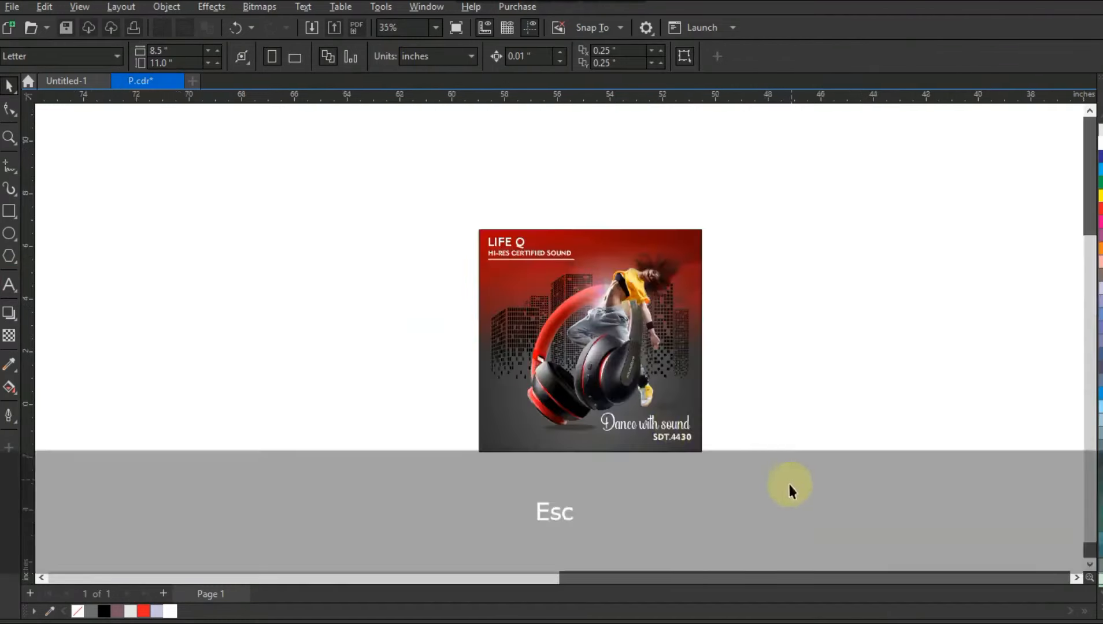
pyautogui.moveTo(706, 454); pyautogui.dragTo(399, 231)
pyautogui.moveTo(591, 254); pyautogui.dragTo(350, 274)
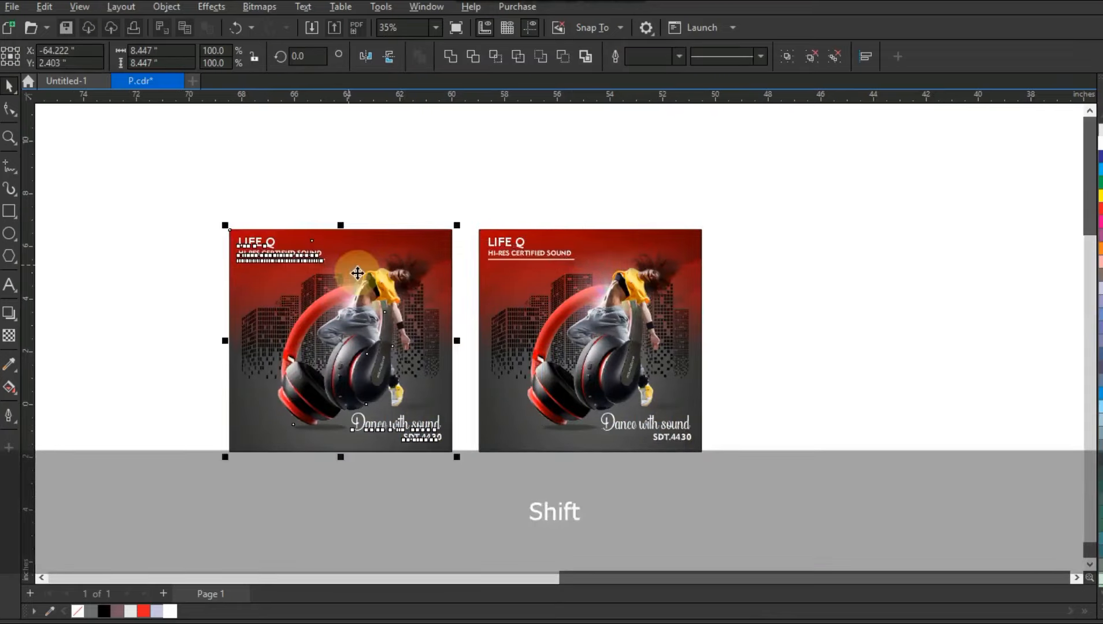
pyautogui.hotkey('shift', 'F2')
pyautogui.press('Escape')
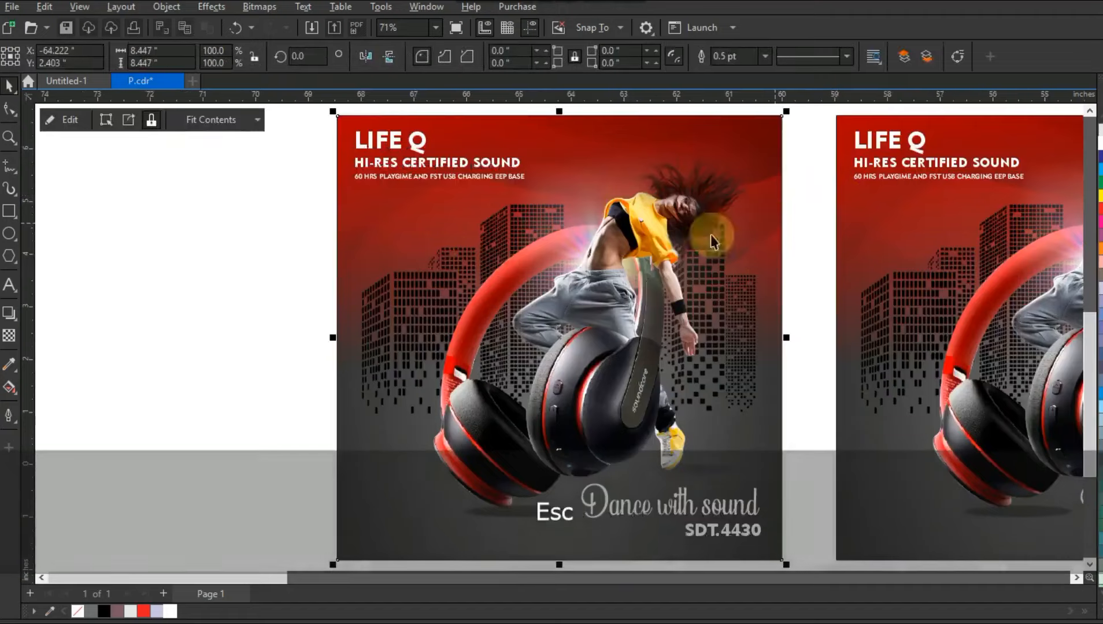
# Open the copied design's PowerClip background for editing and delete its red overlay, keeping the dark grey gradient
pyautogui.rightClick(342, 224)
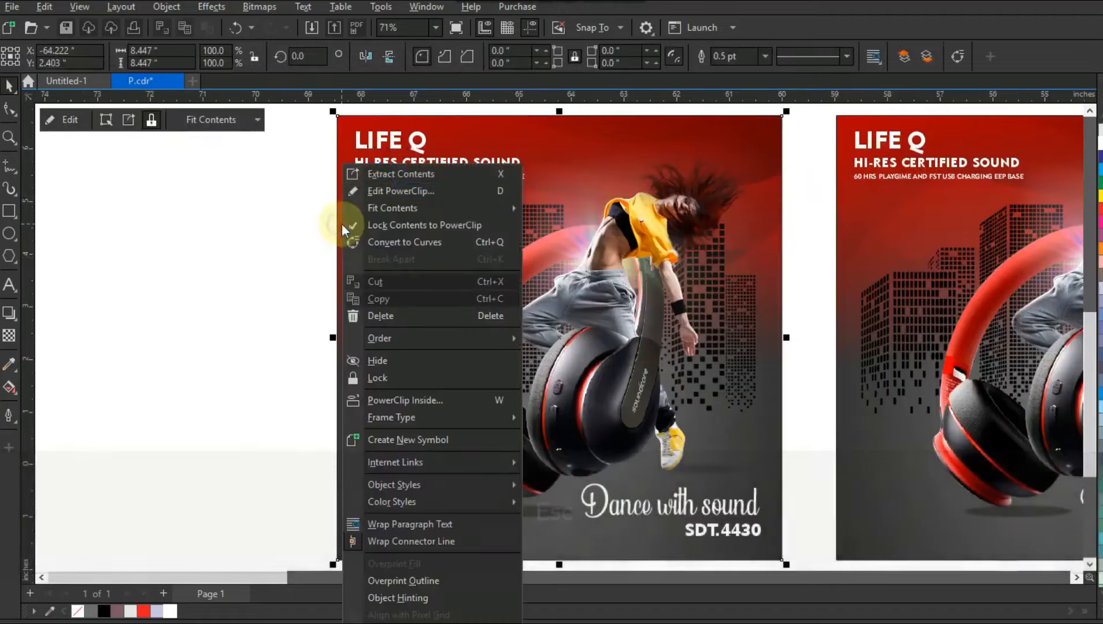
pyautogui.click(374, 193)
pyautogui.click(370, 209)
pyautogui.press('Delete')
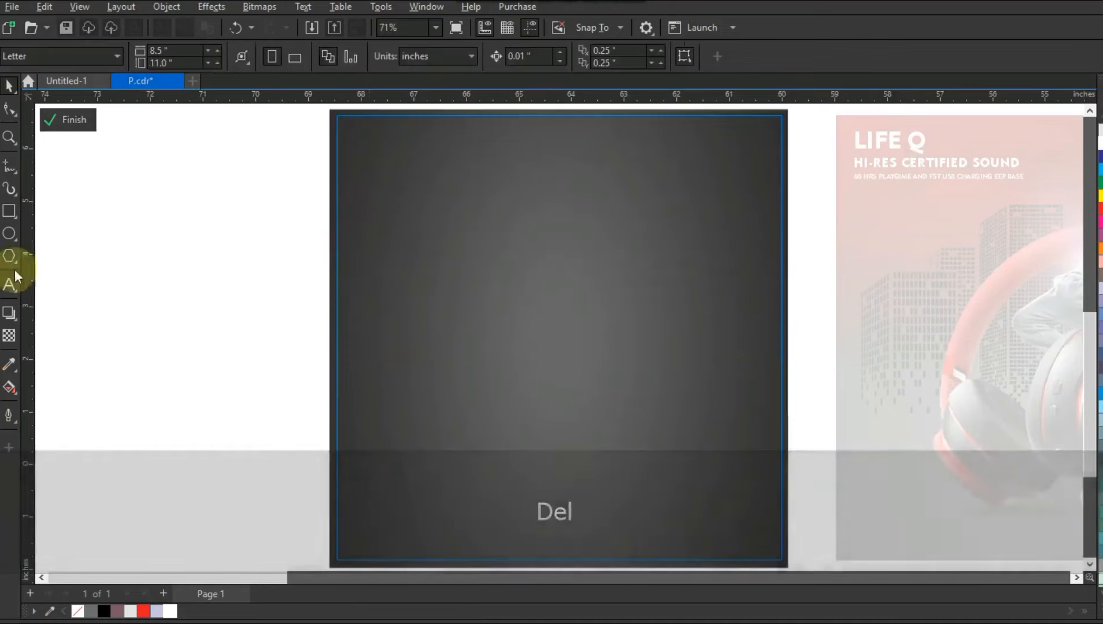
# Draw a rectangle about 8.8 by 5.6 inches over the upper part of the grey background and fill it black
pyautogui.click(10, 212)
pyautogui.moveTo(329, 110)
pyautogui.mouseDown()
pyautogui.moveTo(812, 229)
pyautogui.moveTo(792, 405)
pyautogui.mouseUp()
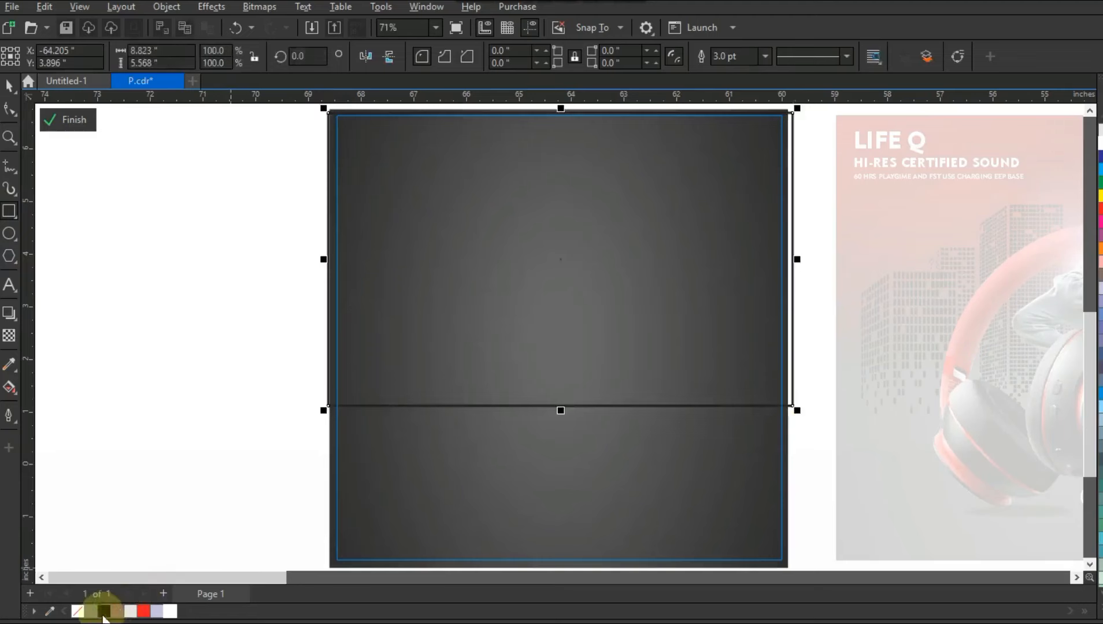
pyautogui.click(104, 611)
# Apply a linear transparency that fades the black rectangle downward into the grey, and finish editing the PowerClip
pyautogui.click(9, 336)
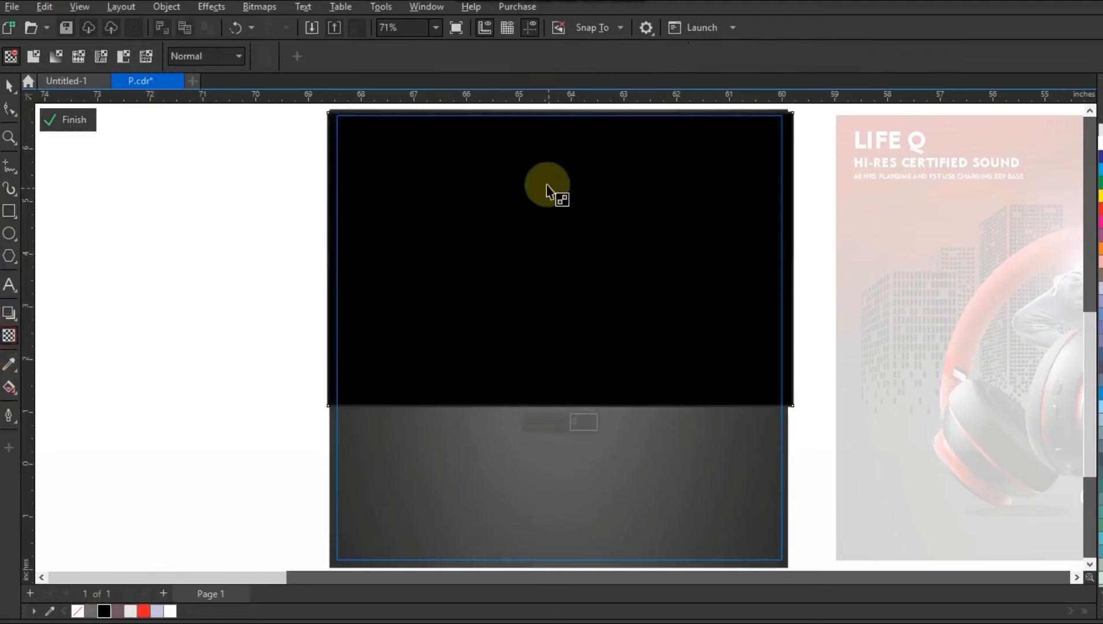
pyautogui.moveTo(547, 185); pyautogui.dragTo(550, 379)
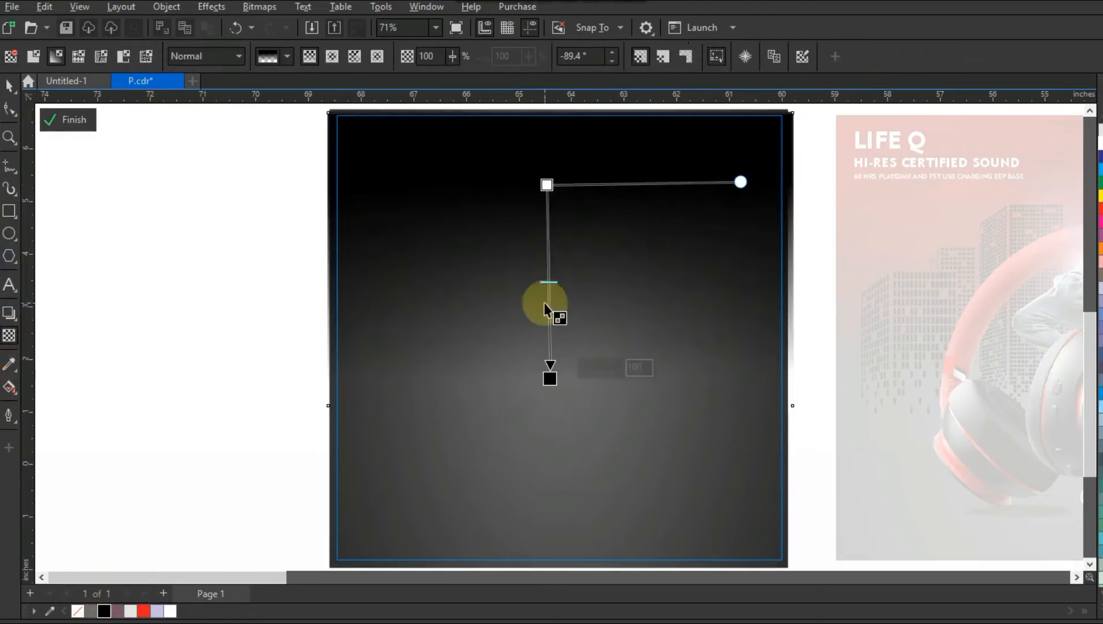
pyautogui.click(9, 87)
pyautogui.click(641, 215)
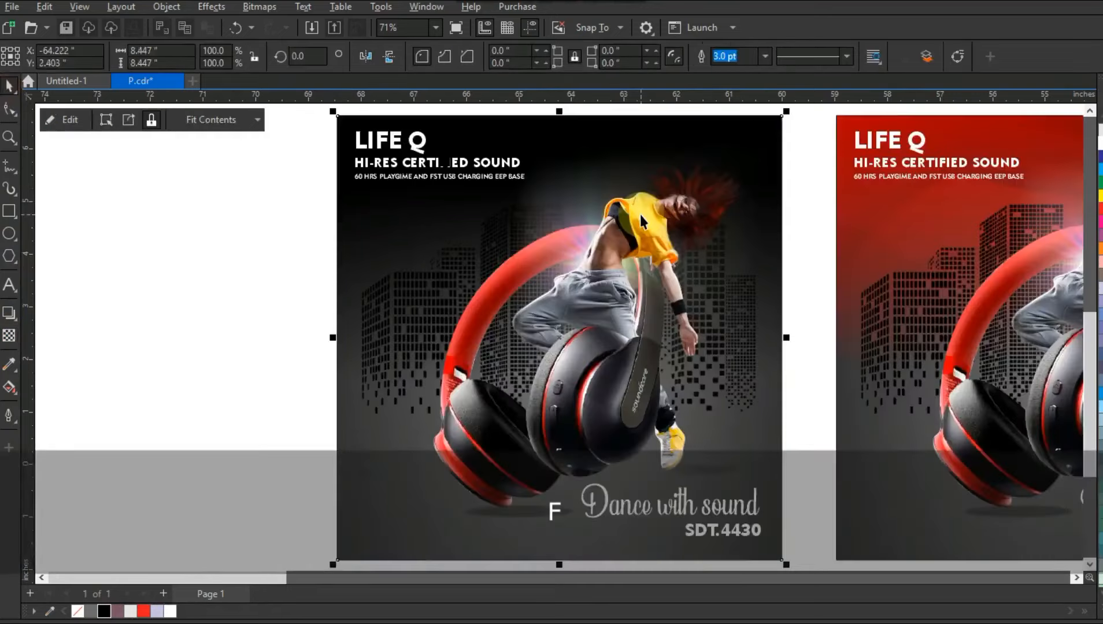
# Recolour the city skyline in the black version of the design to a lighter grey
pyautogui.click(414, 303)
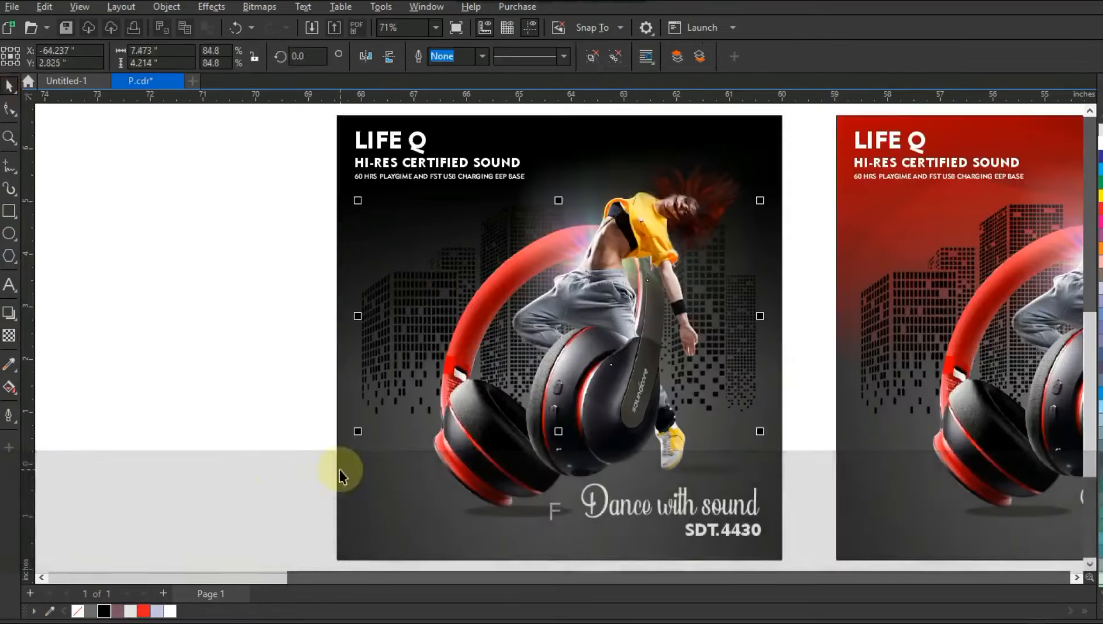
pyautogui.click(1084, 611)
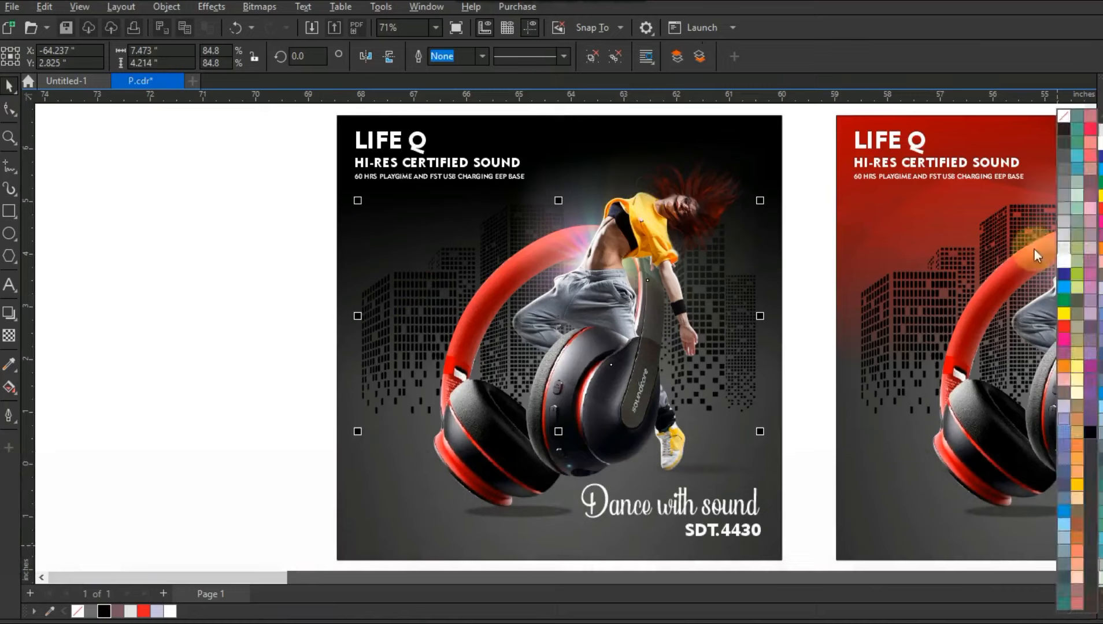
pyautogui.click(1059, 171)
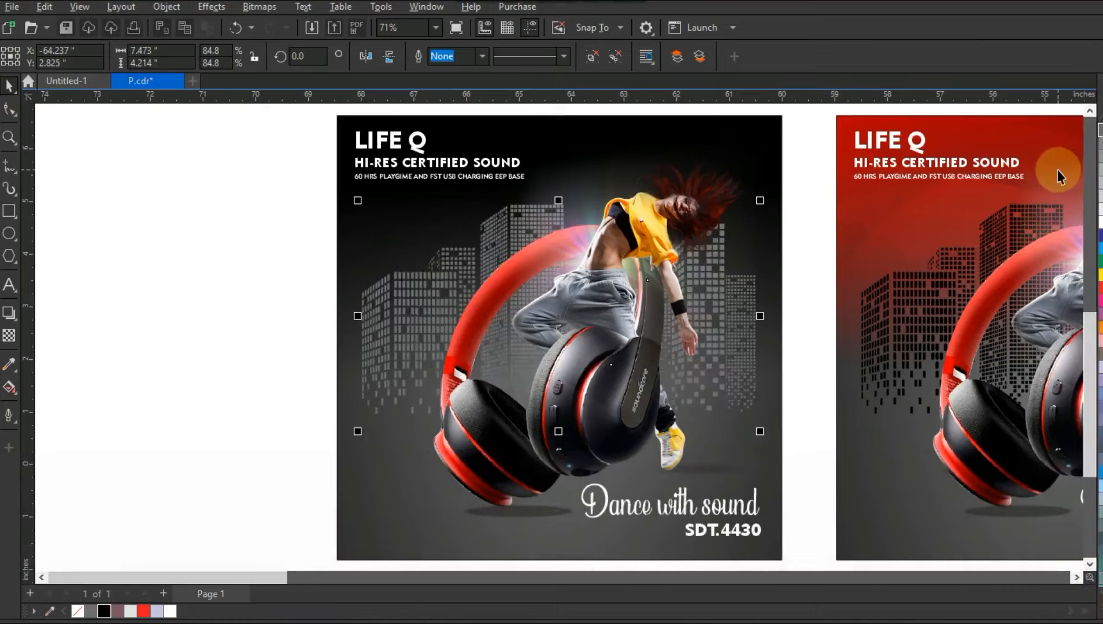
pyautogui.click(192, 368)
# Select the black and red versions together and preview them side by side in full screen
pyautogui.press('F3')
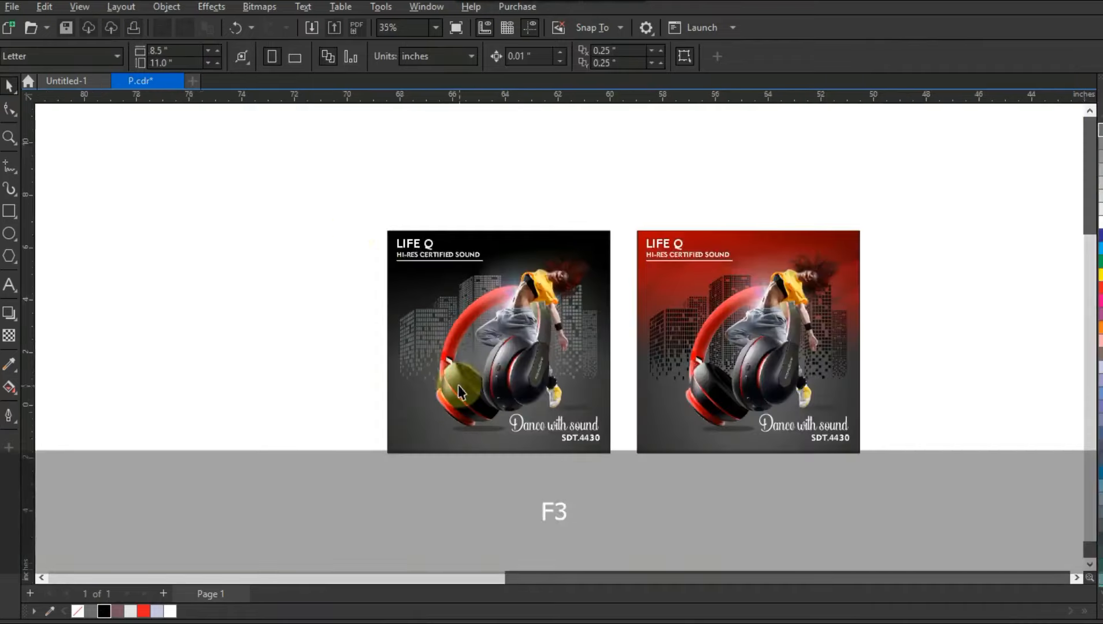
pyautogui.press('Escape')
pyautogui.moveTo(329, 175); pyautogui.dragTo(894, 468)
pyautogui.hotkey('shift', 'F2')
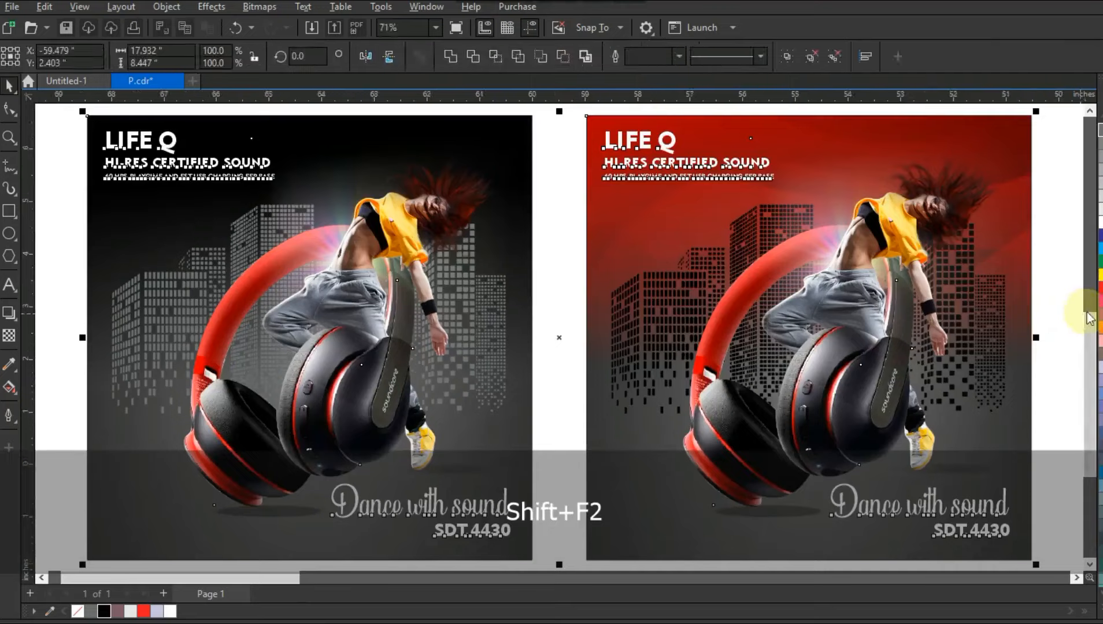
pyautogui.press('F9')
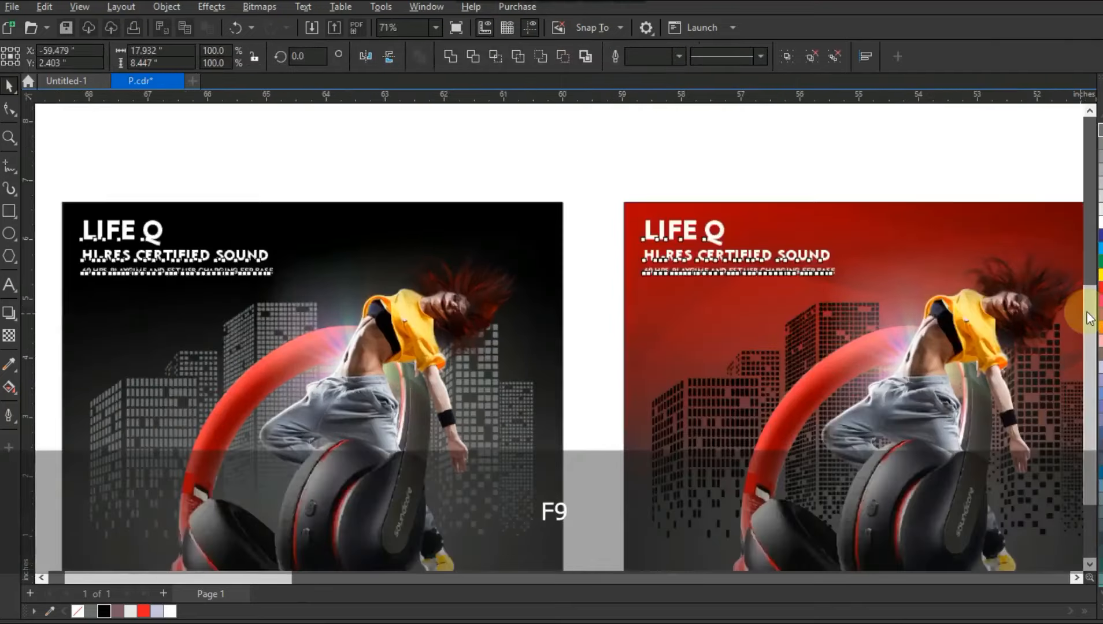